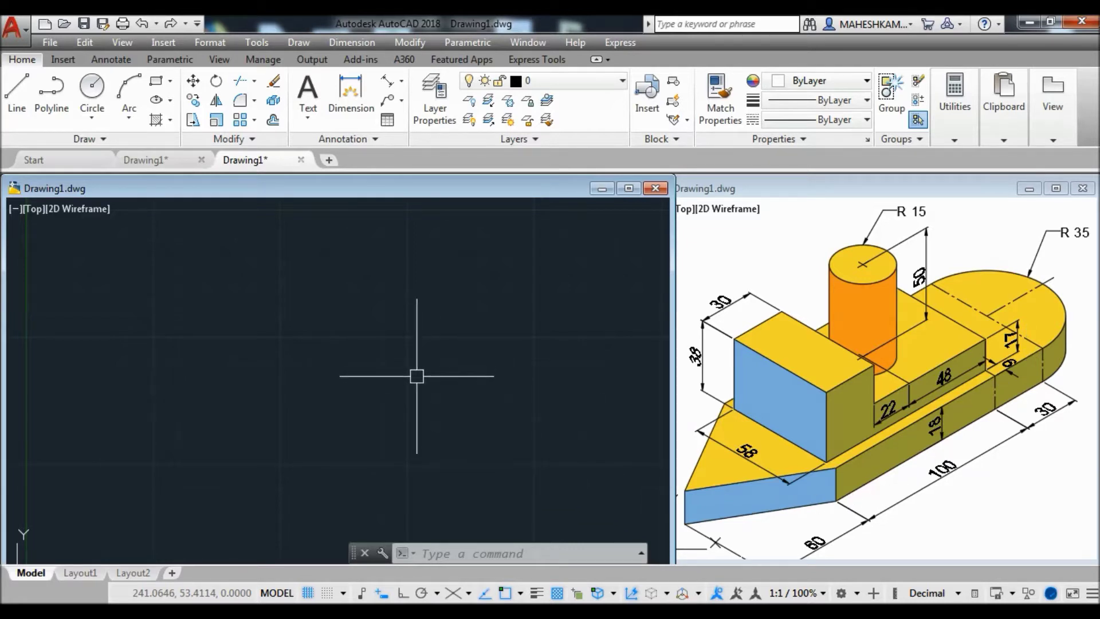
# Step: Turn on Isodraft and Polar Tracking, then draw a radius-35 isocircle
pyautogui.click(452, 593)
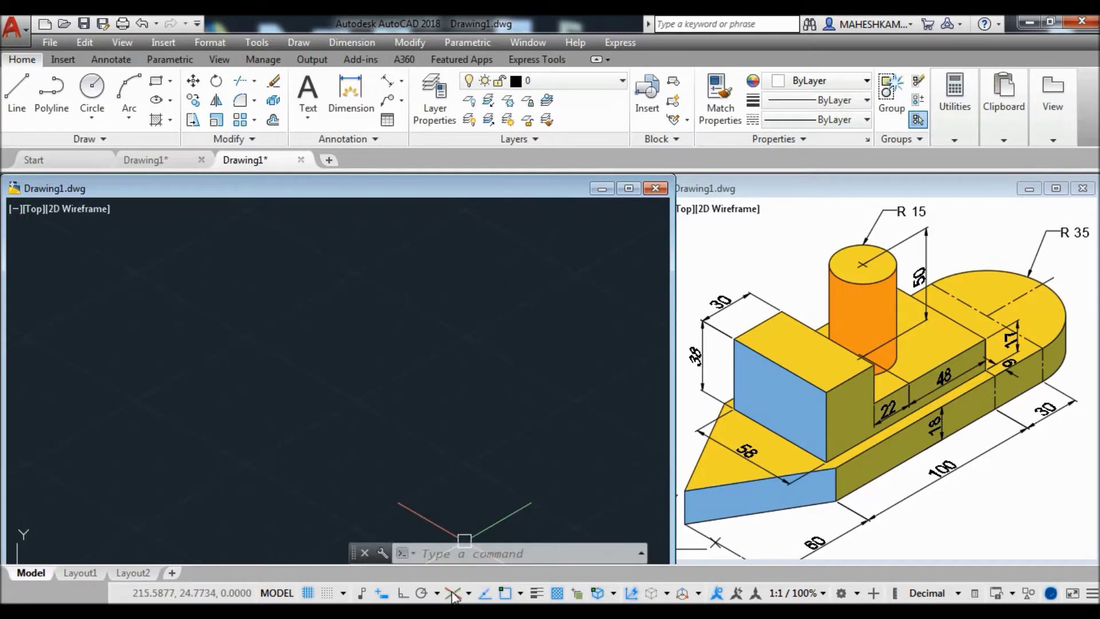
pyautogui.click(422, 593)
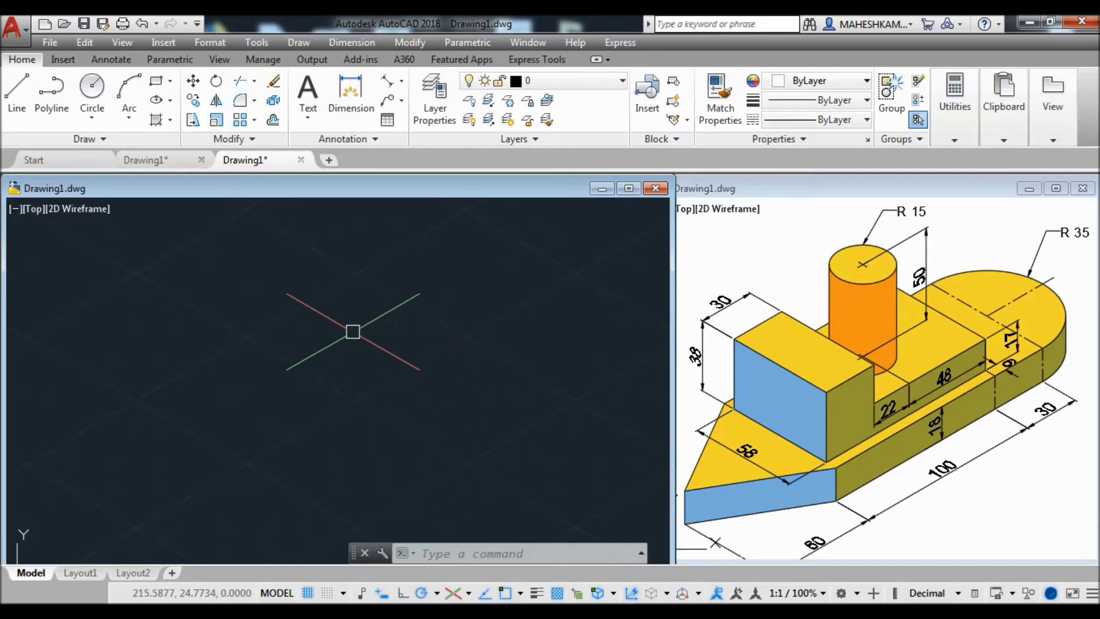
pyautogui.write('EL')
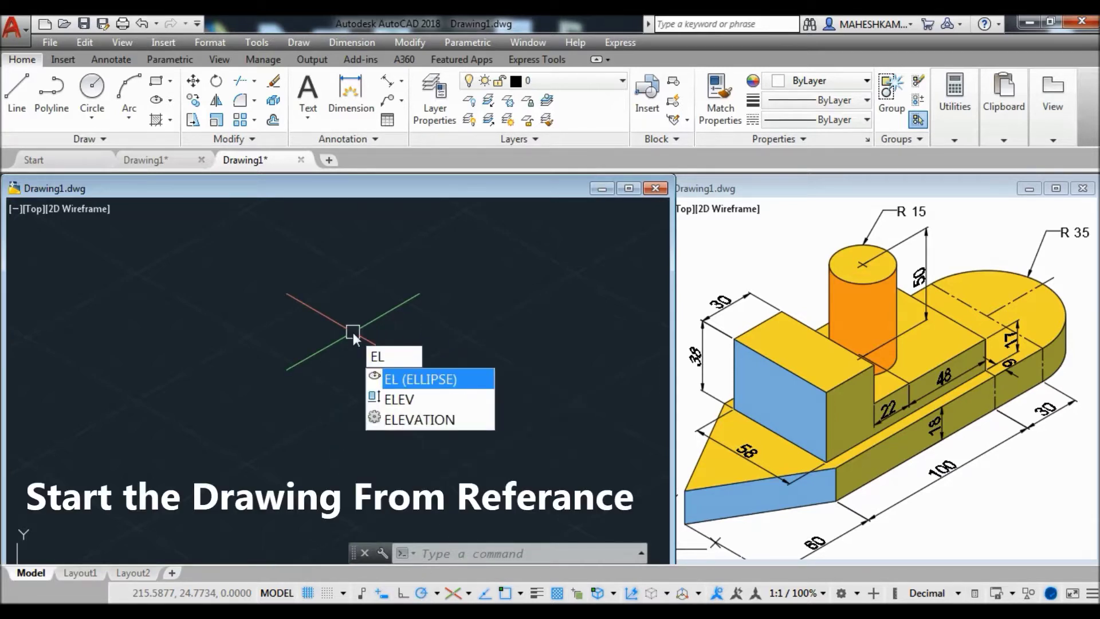
pyautogui.press('Return')
pyautogui.write('I')
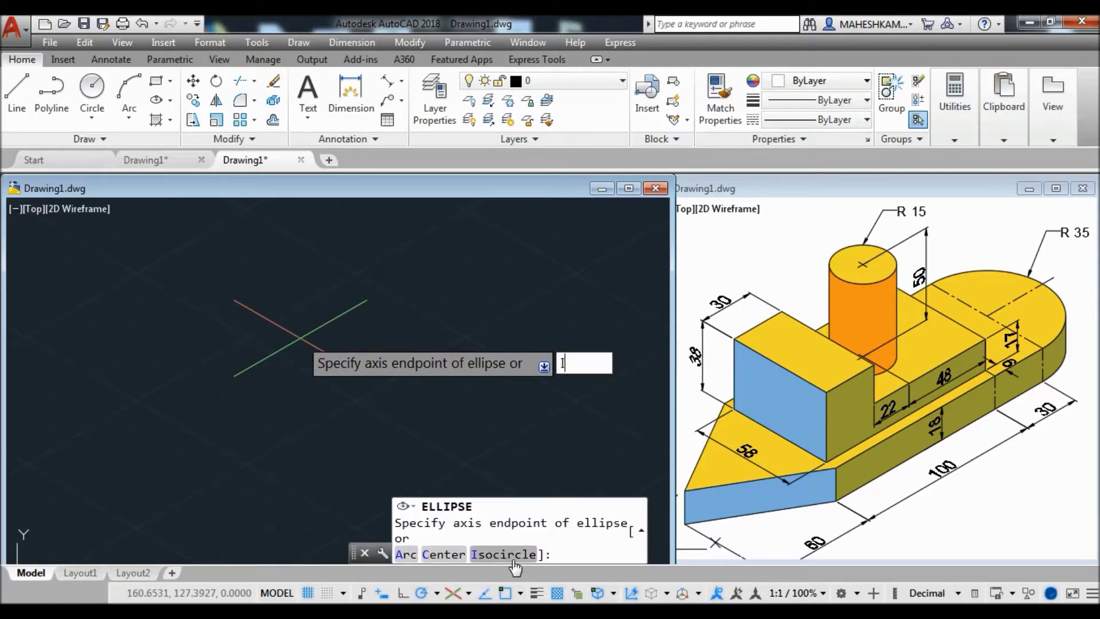
pyautogui.press('Return')
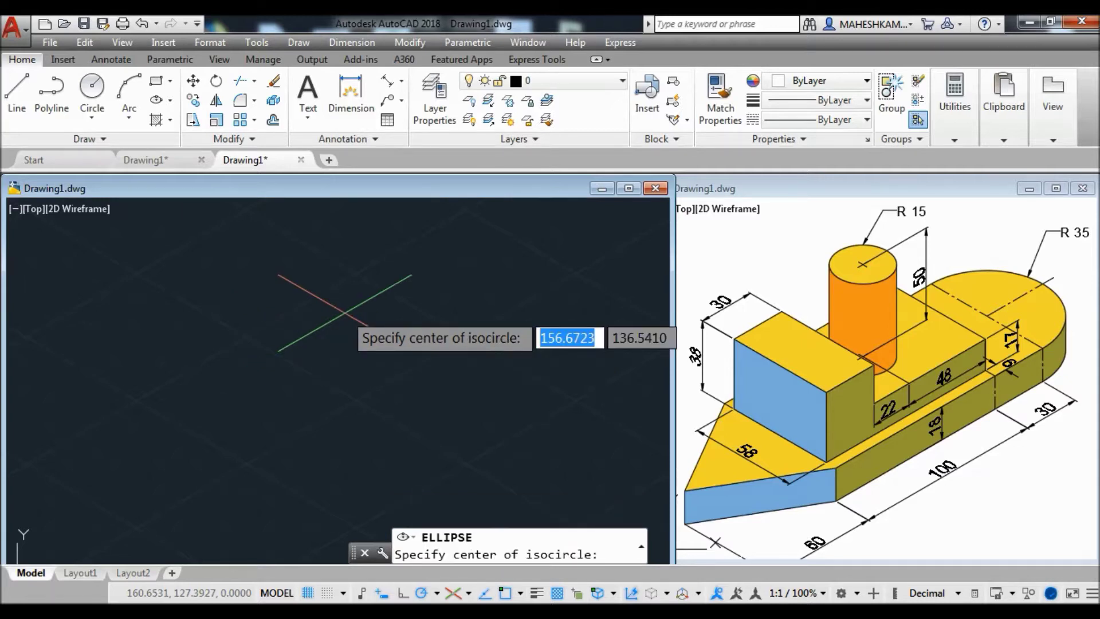
pyautogui.click(326, 316)
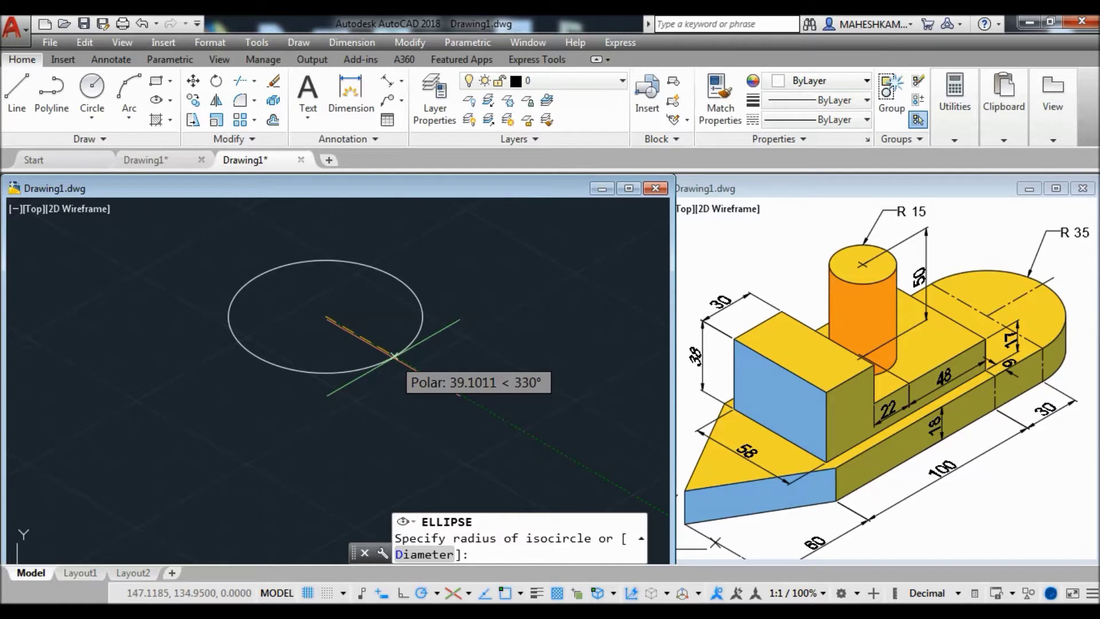
pyautogui.write('35')
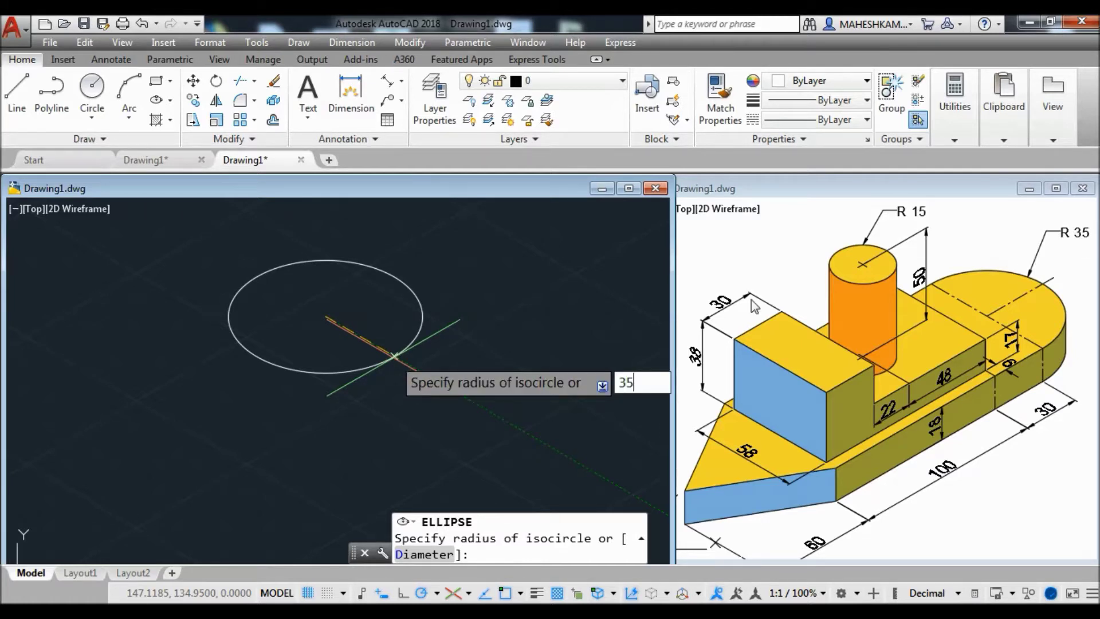
pyautogui.press('Return')
# Step: Draw a line at 150° through the isocircle's centre, past its far side
pyautogui.scroll(-1, 405, 376)
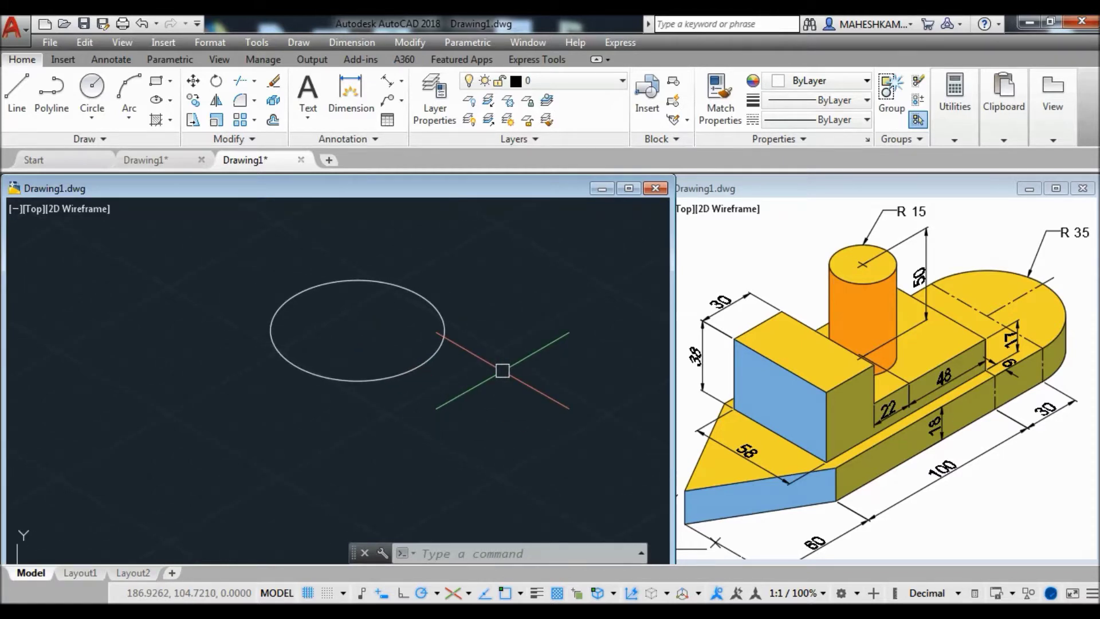
pyautogui.write('l')
pyautogui.press('Return')
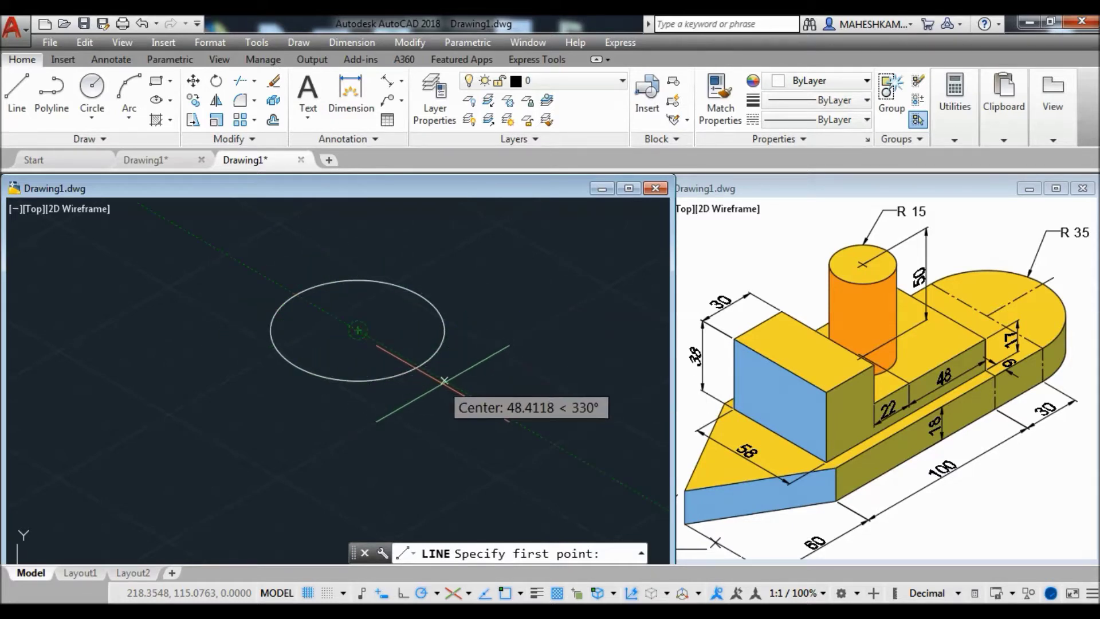
pyautogui.click(444, 379)
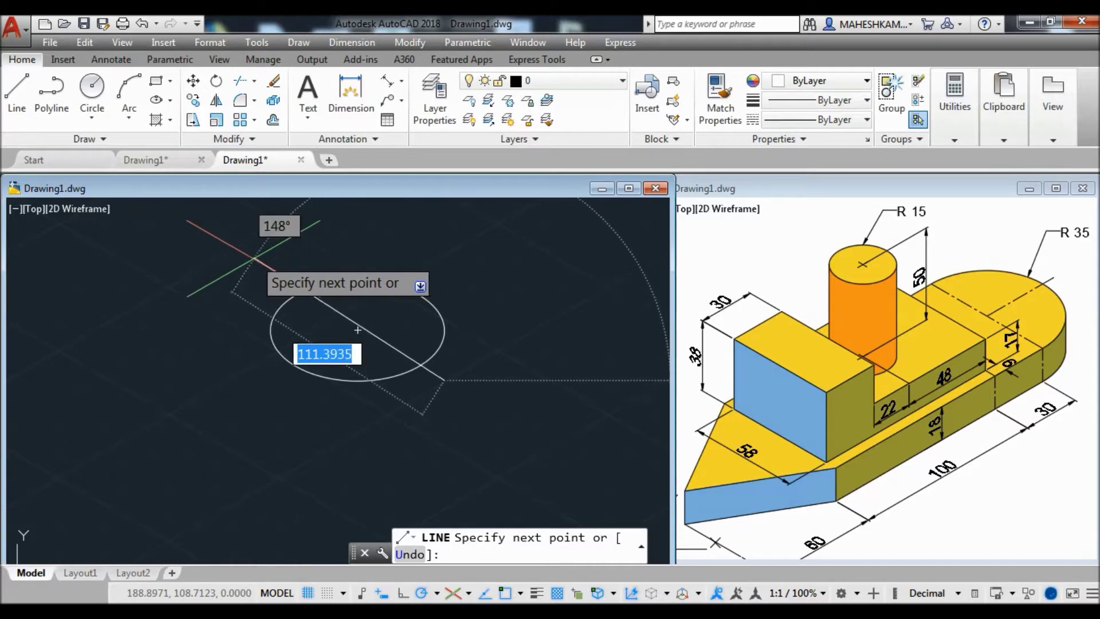
pyautogui.click(245, 266)
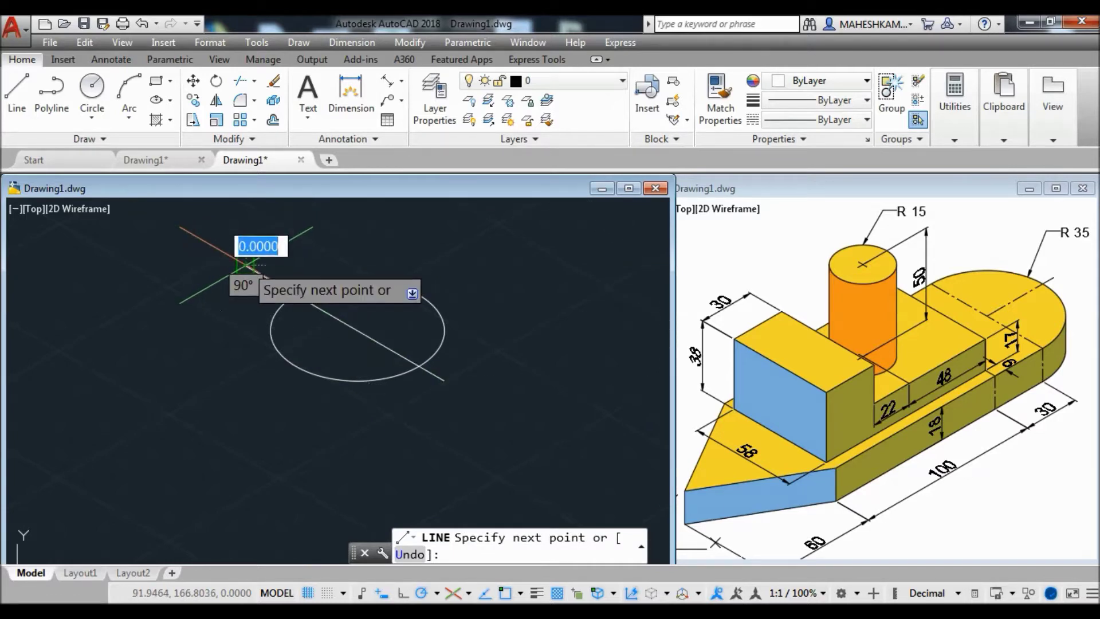
pyautogui.press('Return')
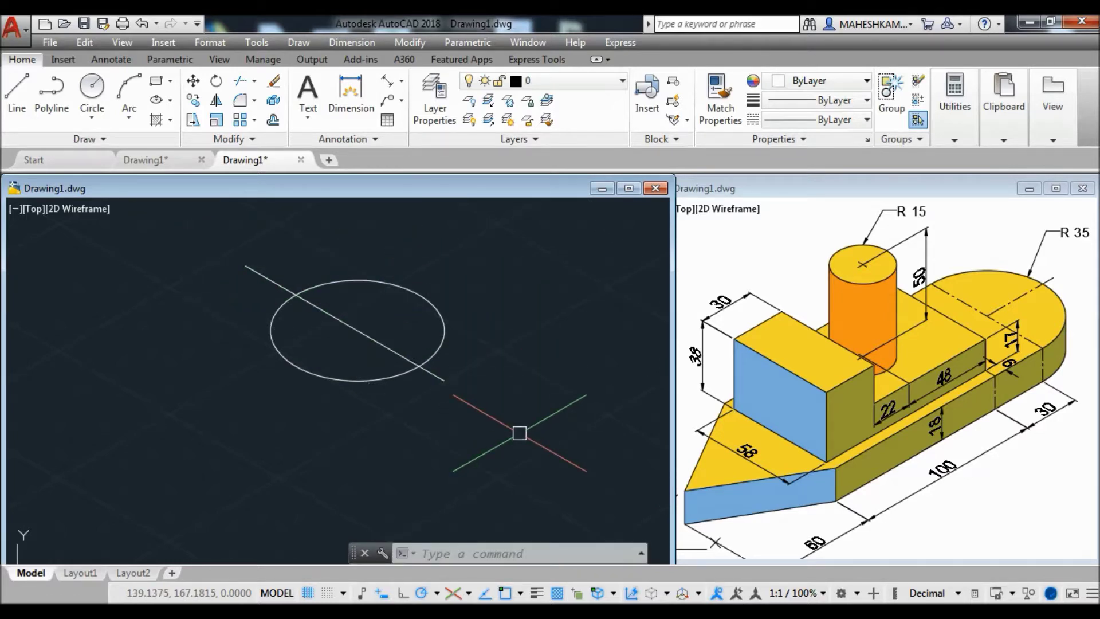
# Step: Trim away the isocircle's lower half and the line's tail beyond the arc
pyautogui.write('TR')
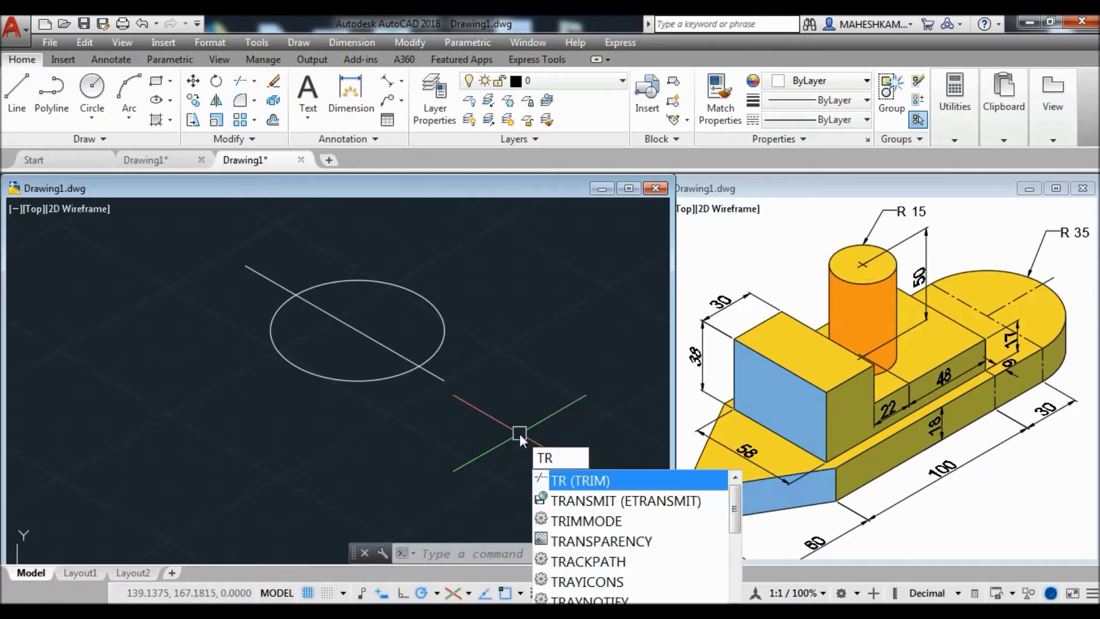
pyautogui.press('Return')
pyautogui.press('Return')
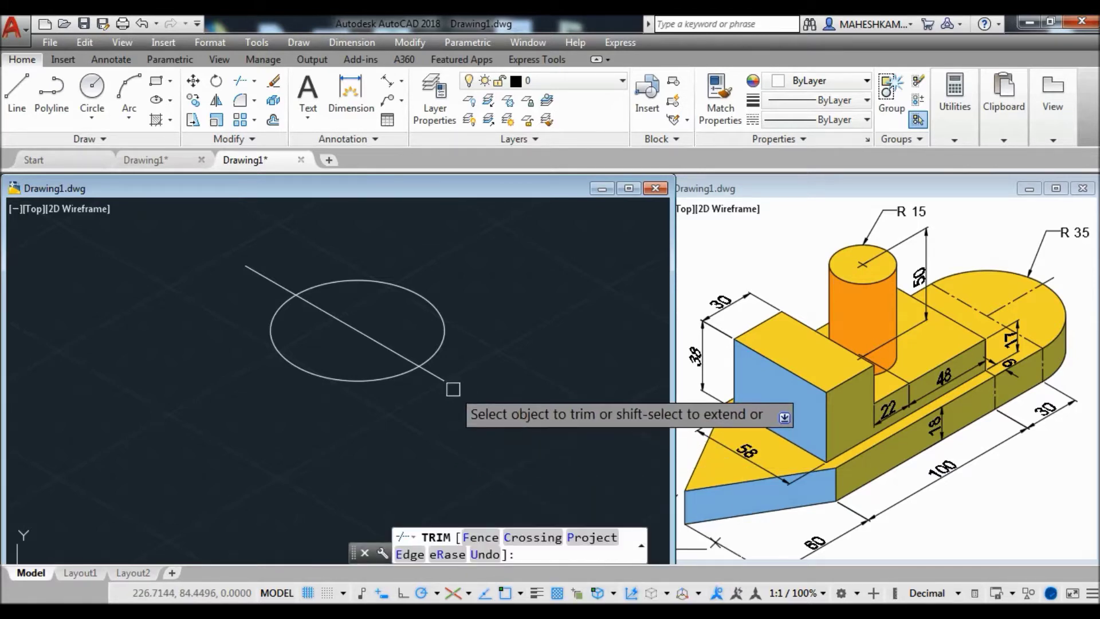
pyautogui.click(383, 380)
pyautogui.click(273, 282)
pyautogui.press('Return')
pyautogui.moveTo(371, 433); pyautogui.dragTo(496, 432, button='middle')
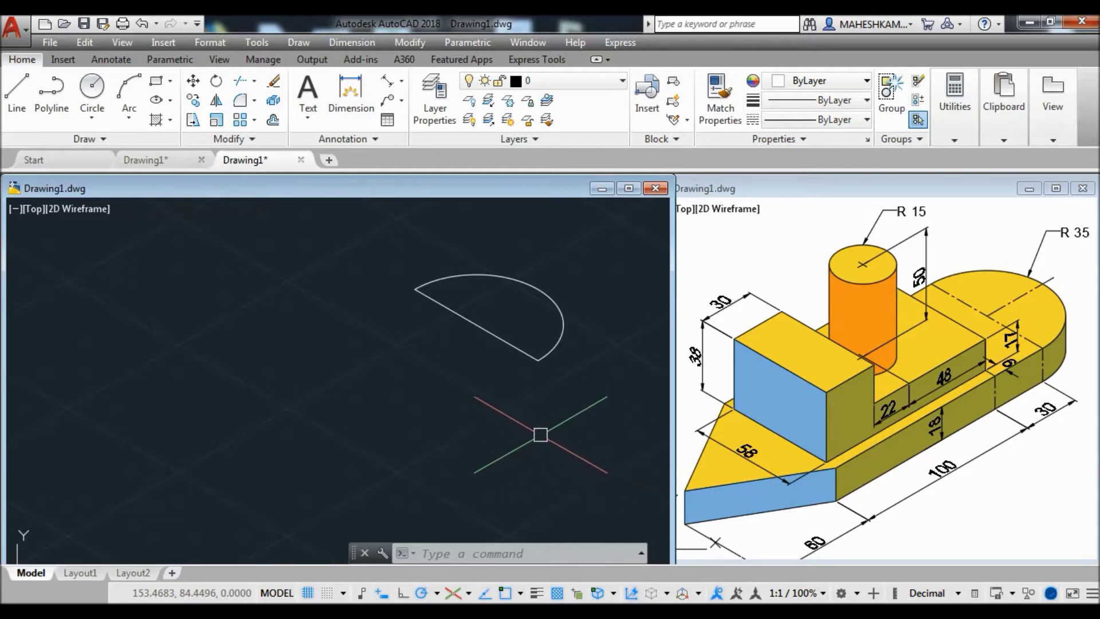
# Step: From the arc's lower endpoint, draw isometric edges of 30, 100 and 60
pyautogui.write('l')
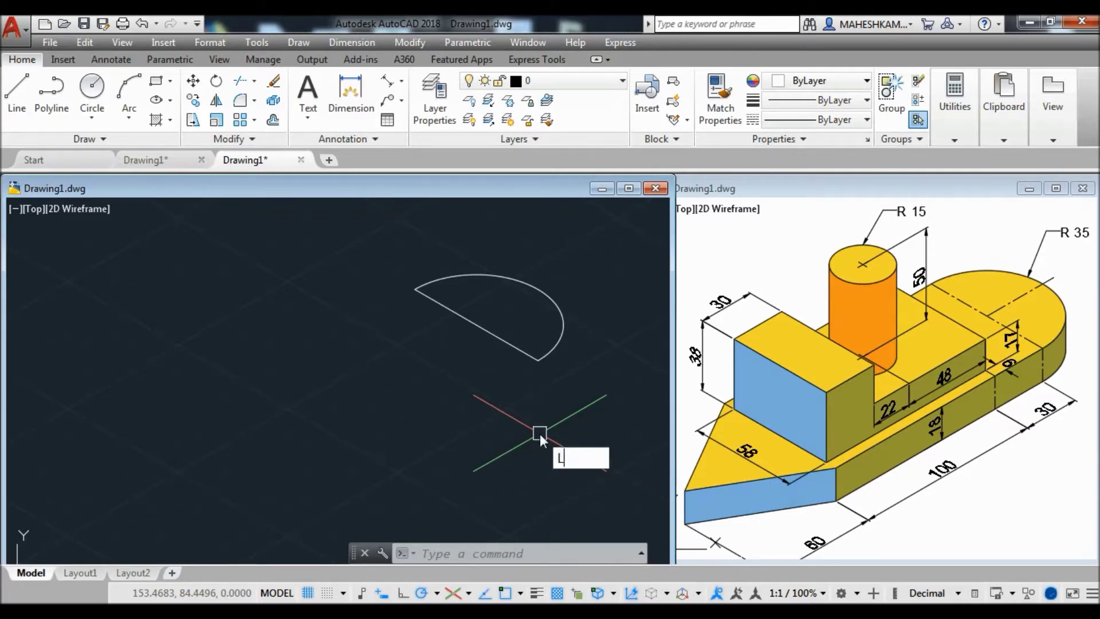
pyautogui.press('Return')
pyautogui.click(538, 359)
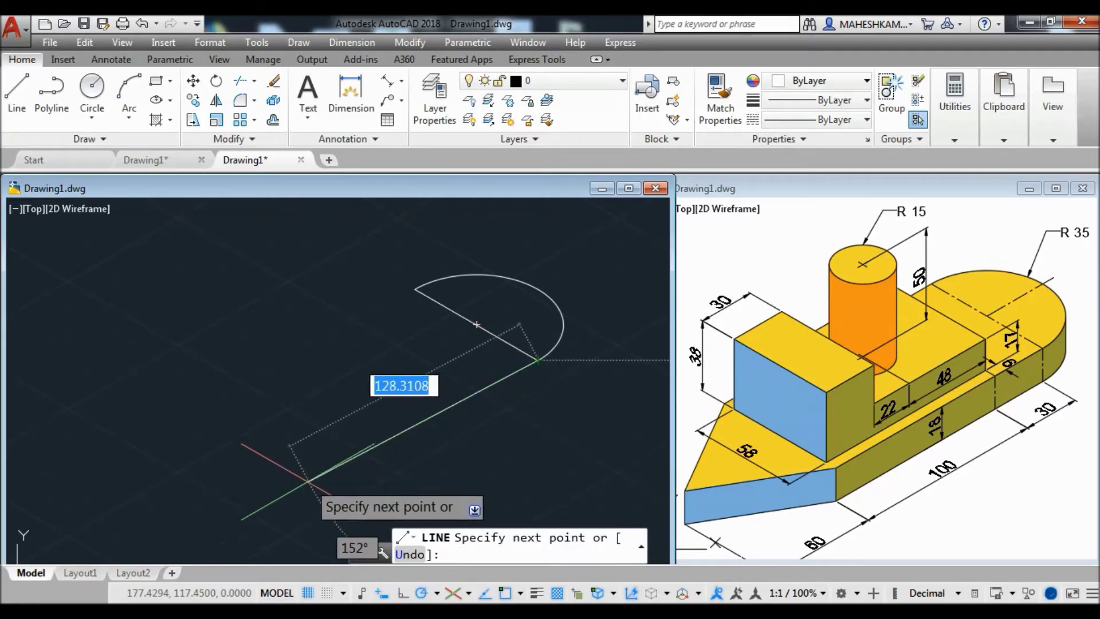
pyautogui.write('30')
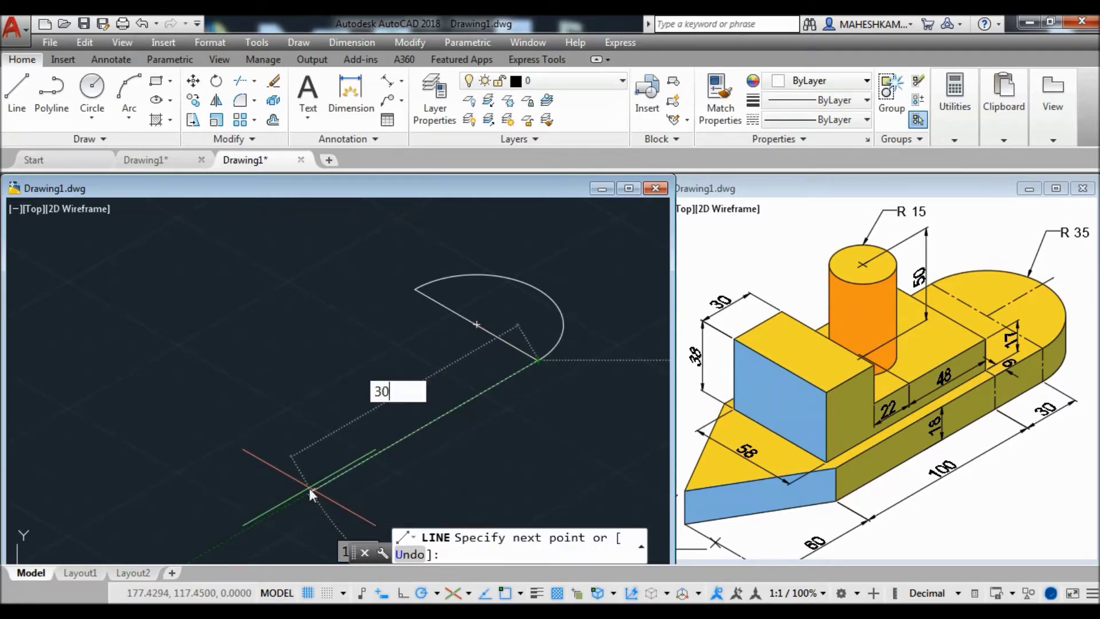
pyautogui.press('Return')
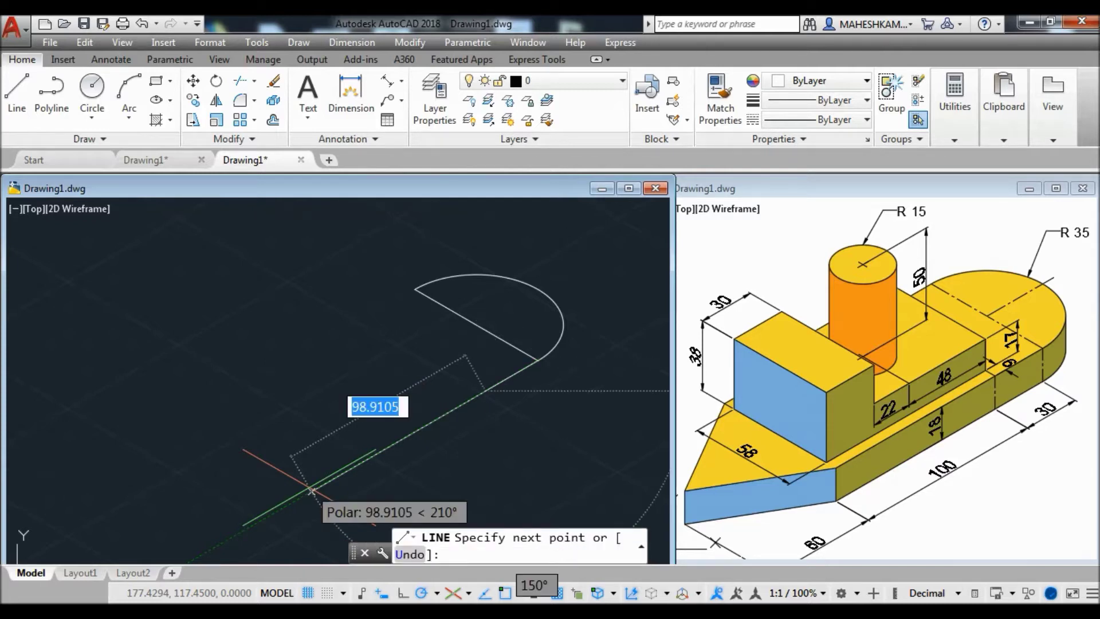
pyautogui.write('100')
pyautogui.press('Return')
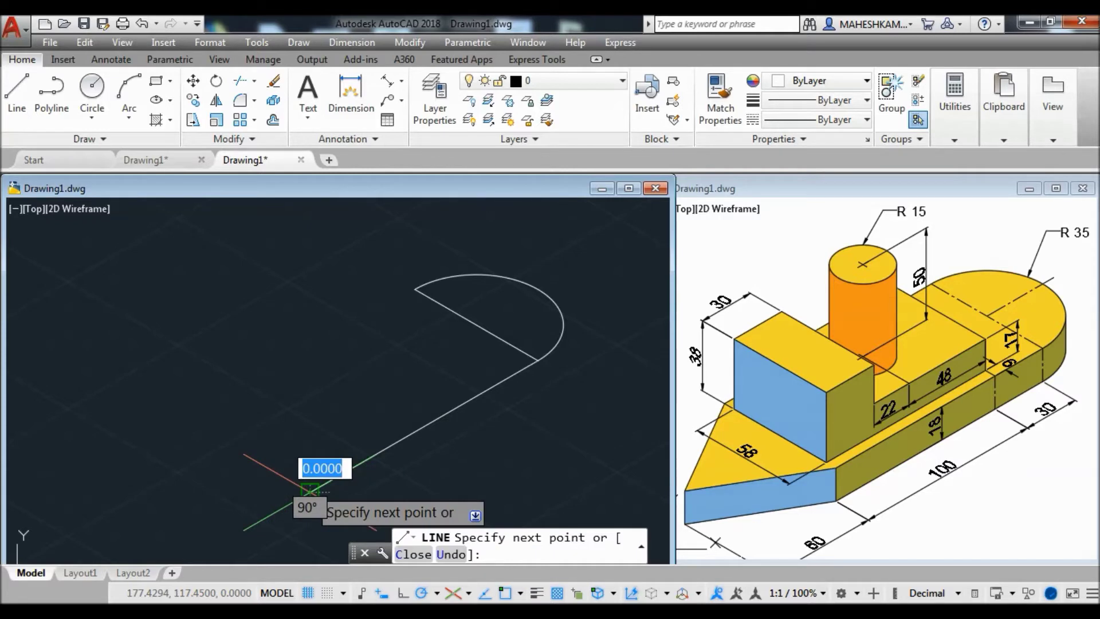
pyautogui.scroll(-1, 292, 515)
pyautogui.moveTo(351, 449); pyautogui.dragTo(412, 352, button='middle')
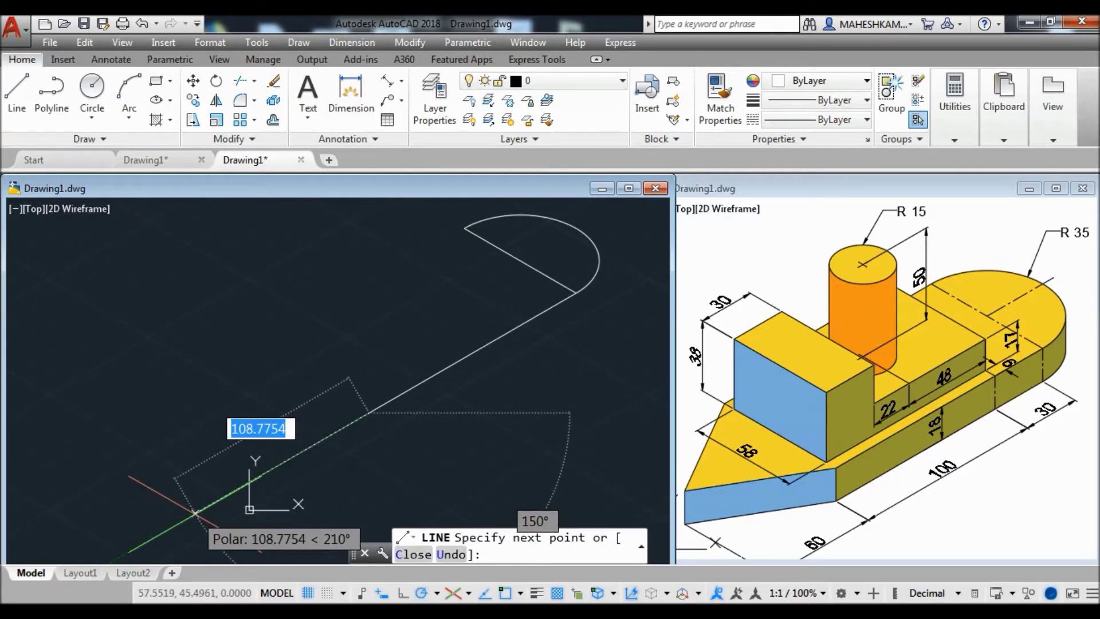
pyautogui.write('60')
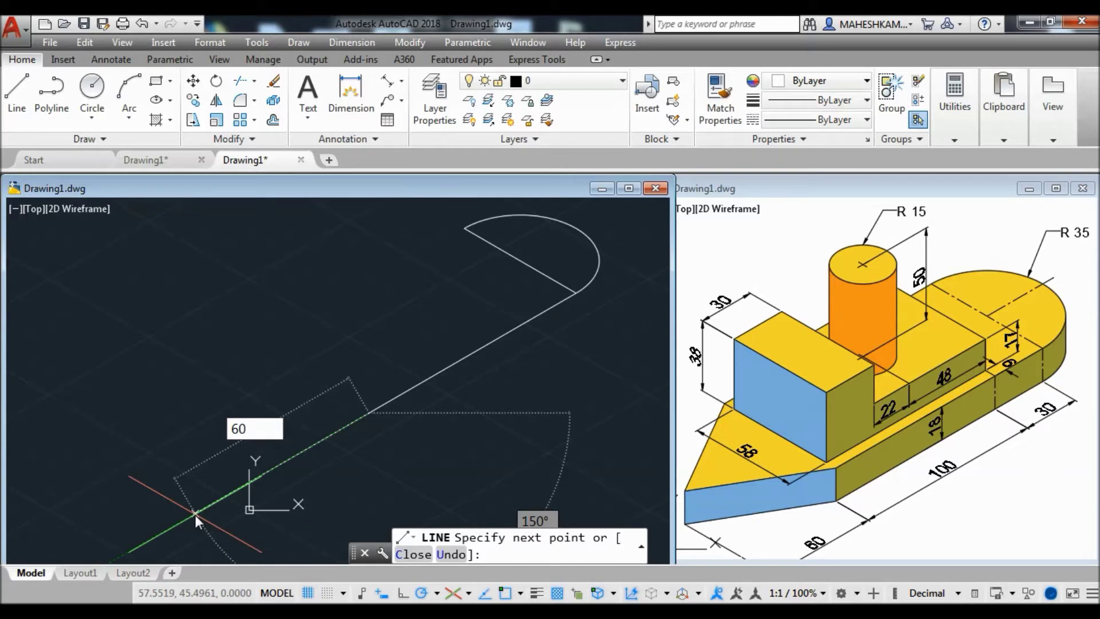
pyautogui.press('Return')
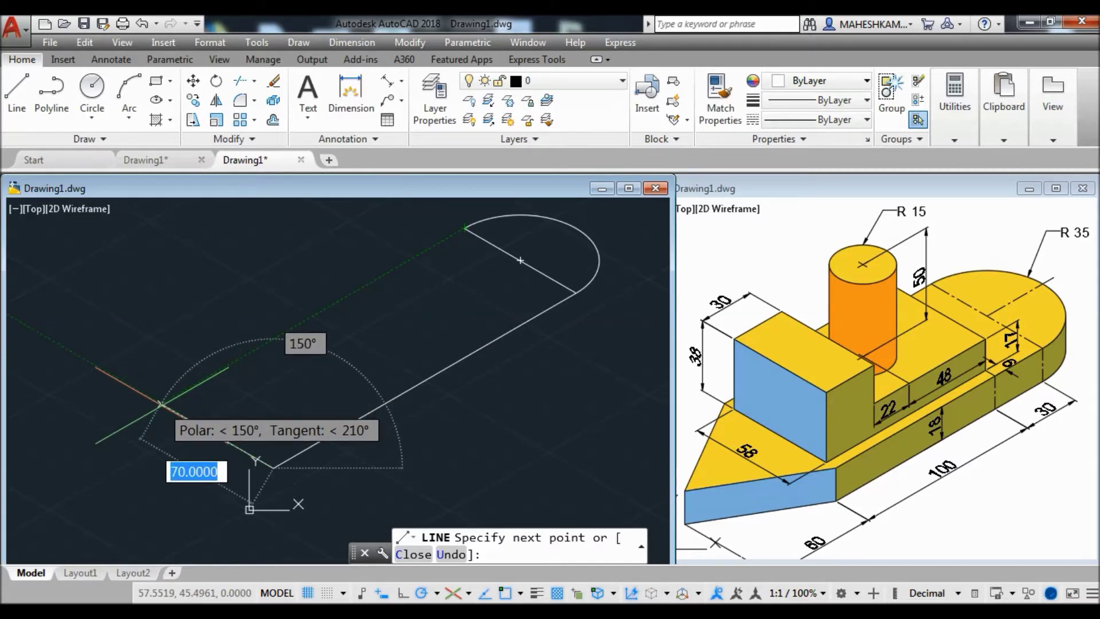
# Step: Add the bow corner and a 60-unit edge at 30°, closing at the arc's upper endpoint
pyautogui.click(162, 404)
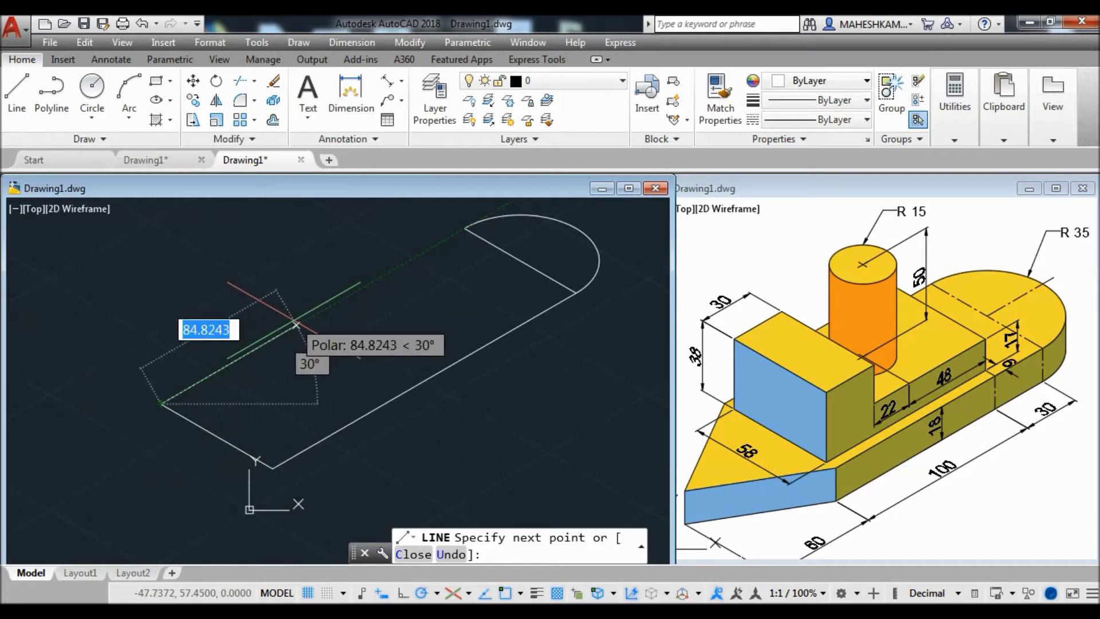
pyautogui.write('60')
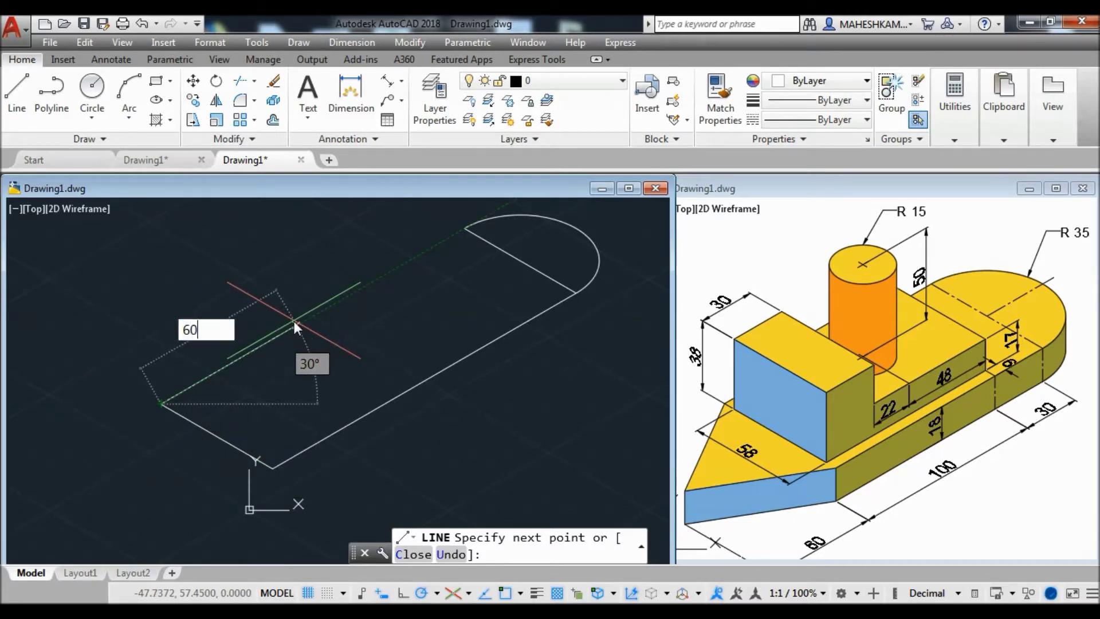
pyautogui.press('Return')
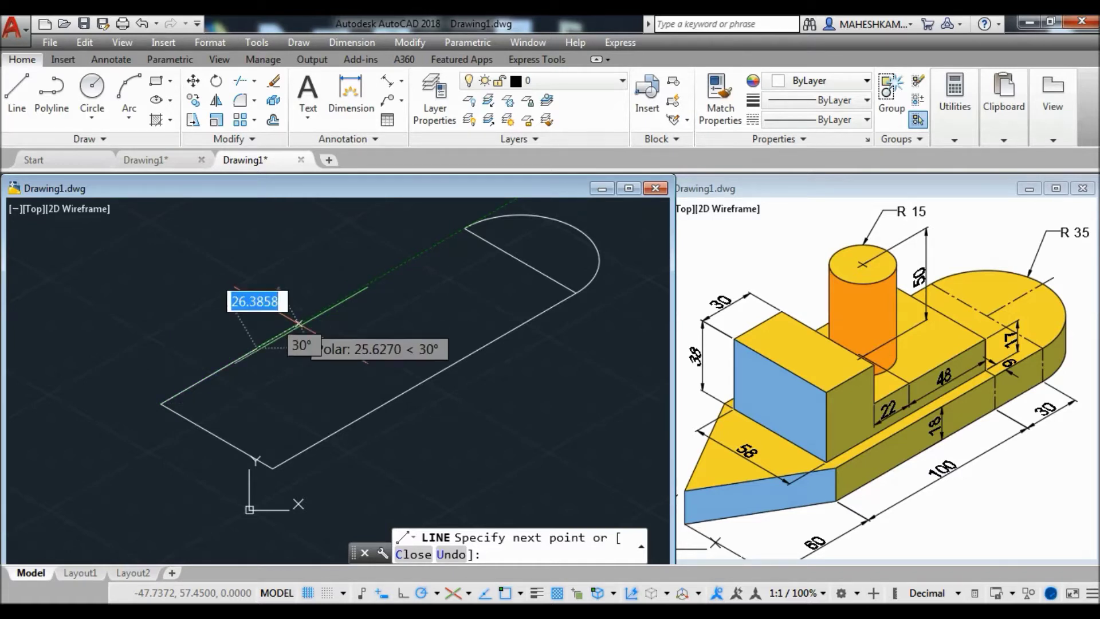
pyautogui.click(465, 226)
pyautogui.press('Return')
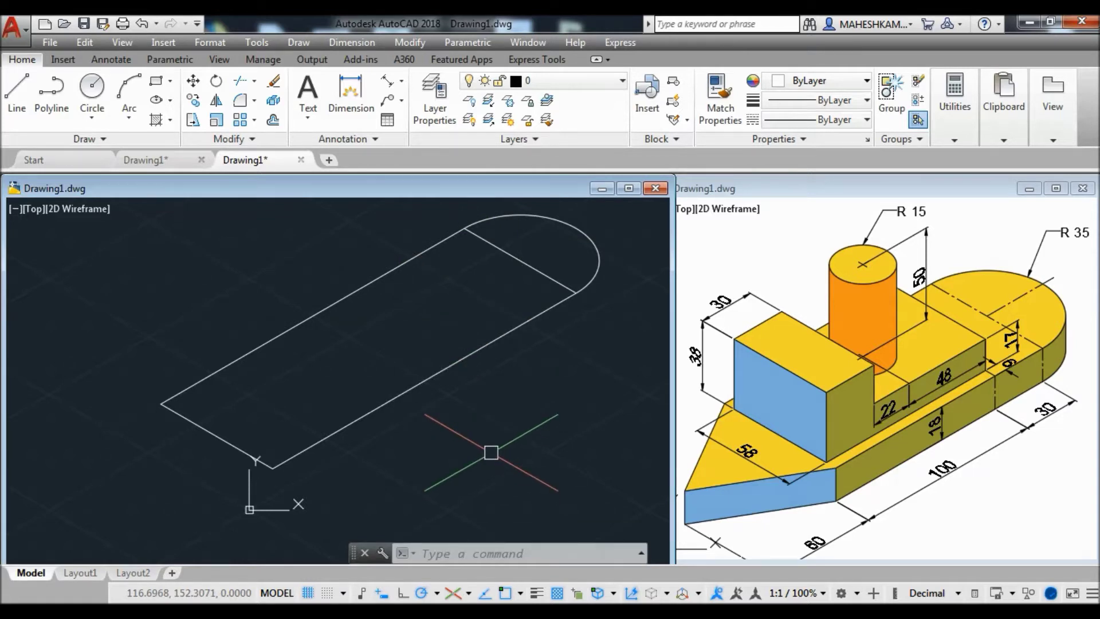
pyautogui.rightClick(491, 452)
# Step: Draw the two angled bow edges from the base corner endpoint
pyautogui.click(533, 156)
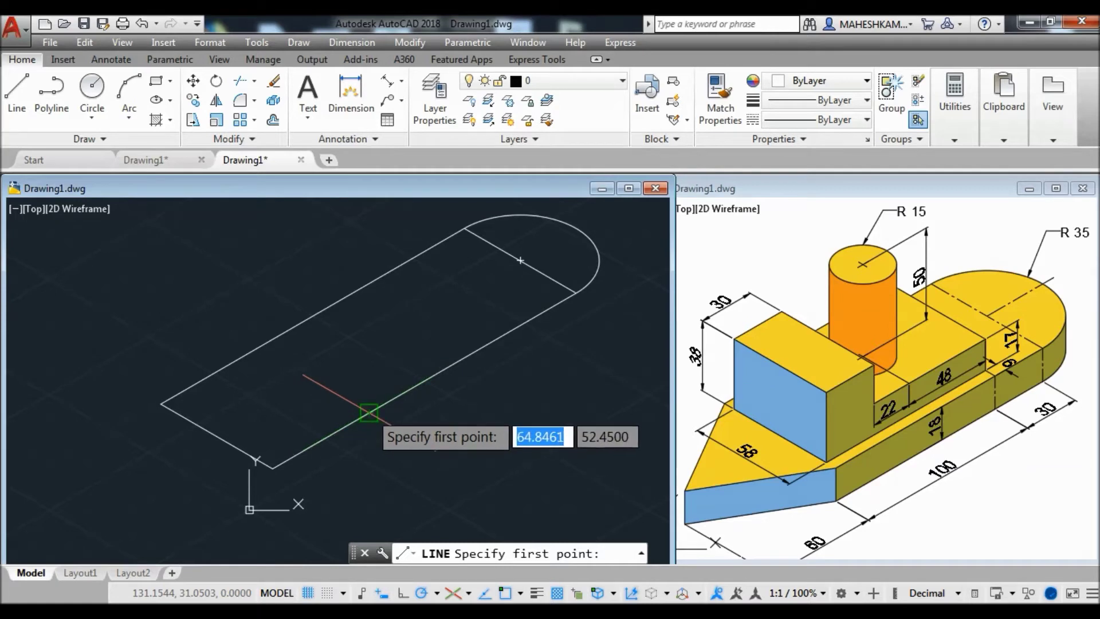
pyautogui.click(369, 412)
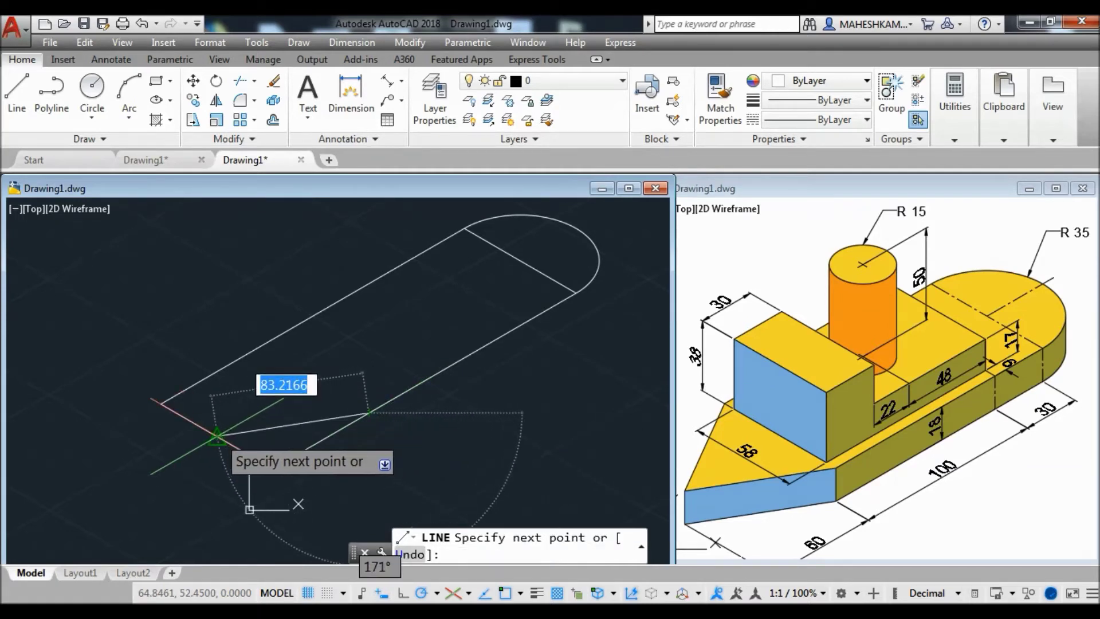
pyautogui.click(218, 436)
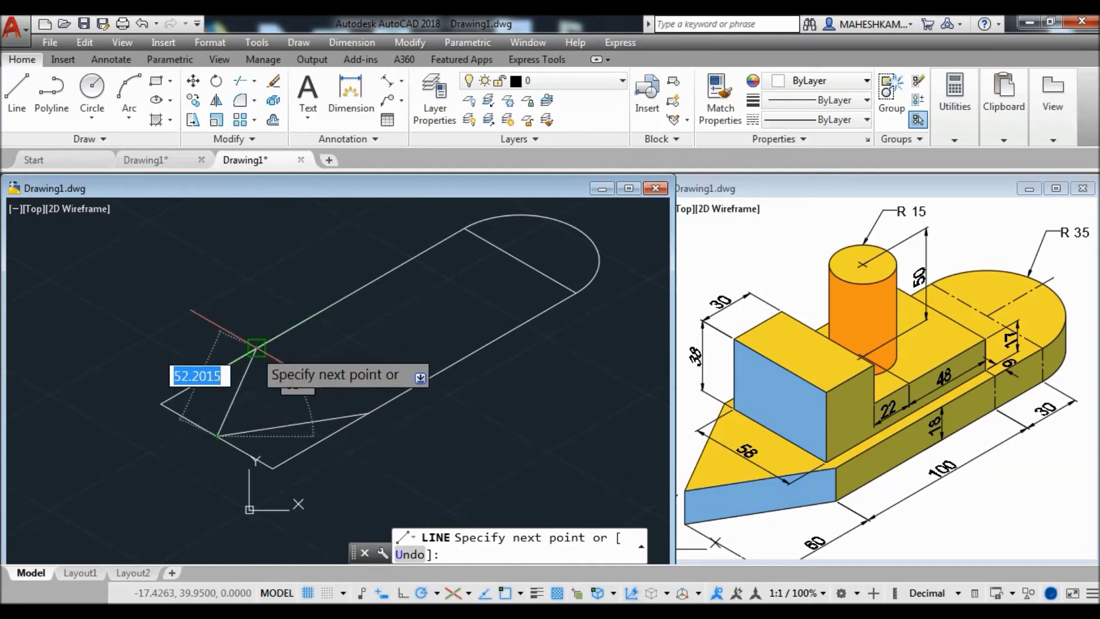
pyautogui.click(256, 347)
pyautogui.press('Return')
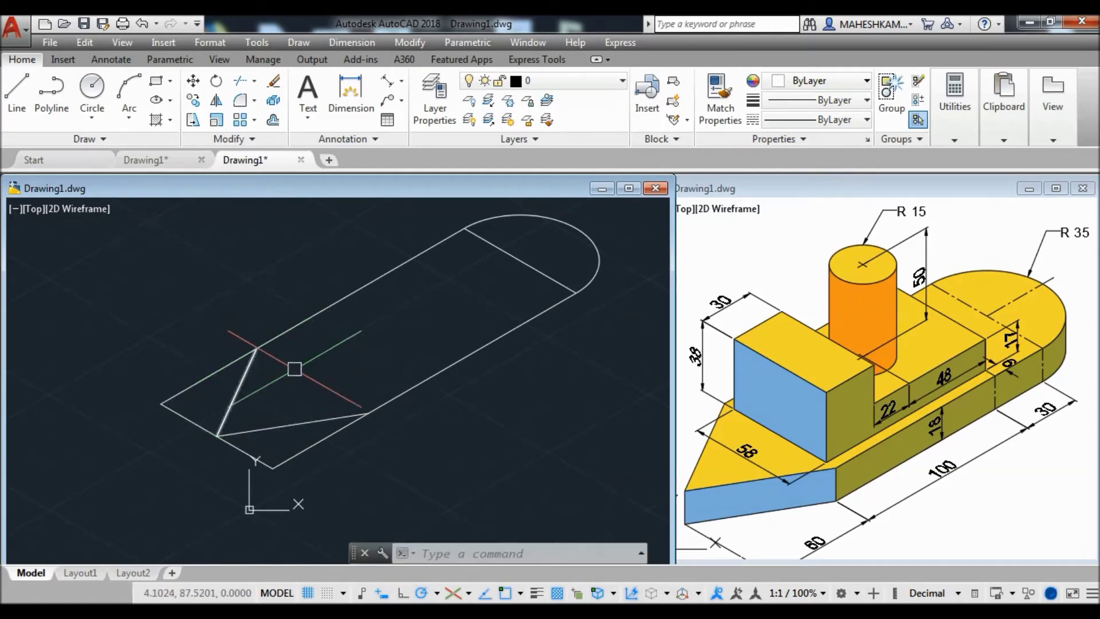
# Step: Erase the four old square-corner segments with E
pyautogui.moveTo(438, 446); pyautogui.dragTo(456, 456, button='middle')
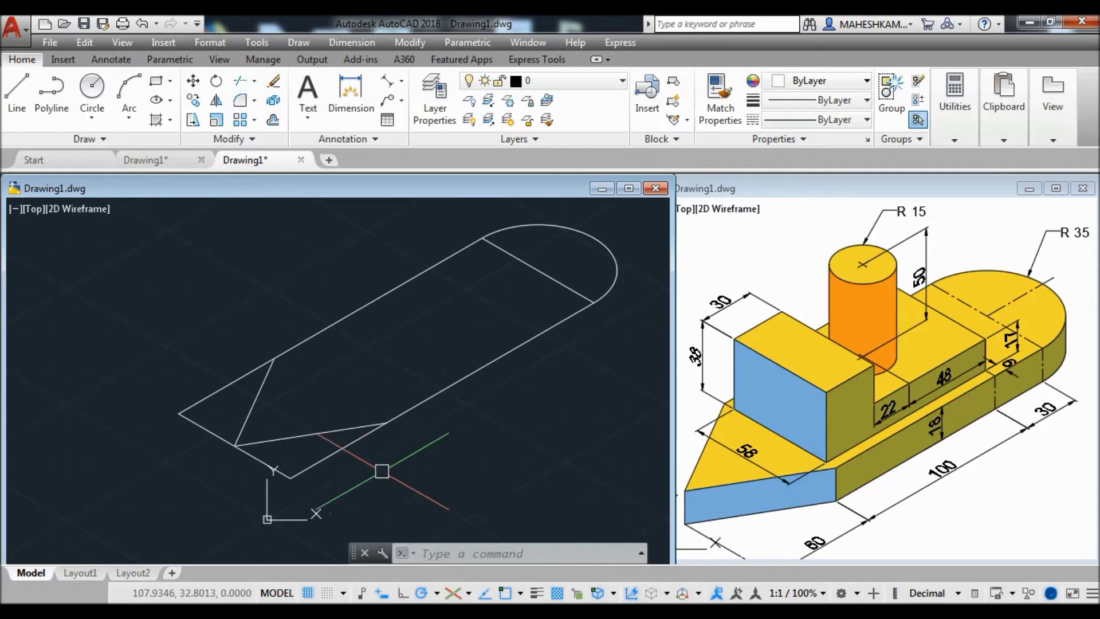
pyautogui.click(338, 456)
pyautogui.click(263, 461)
pyautogui.click(207, 429)
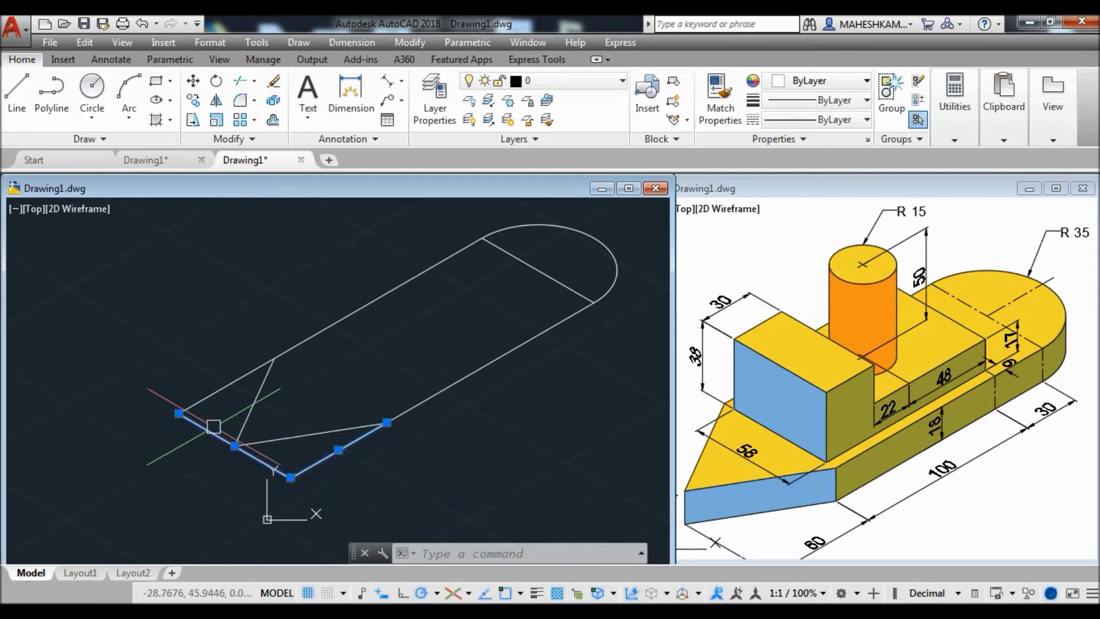
pyautogui.click(214, 391)
pyautogui.write('E')
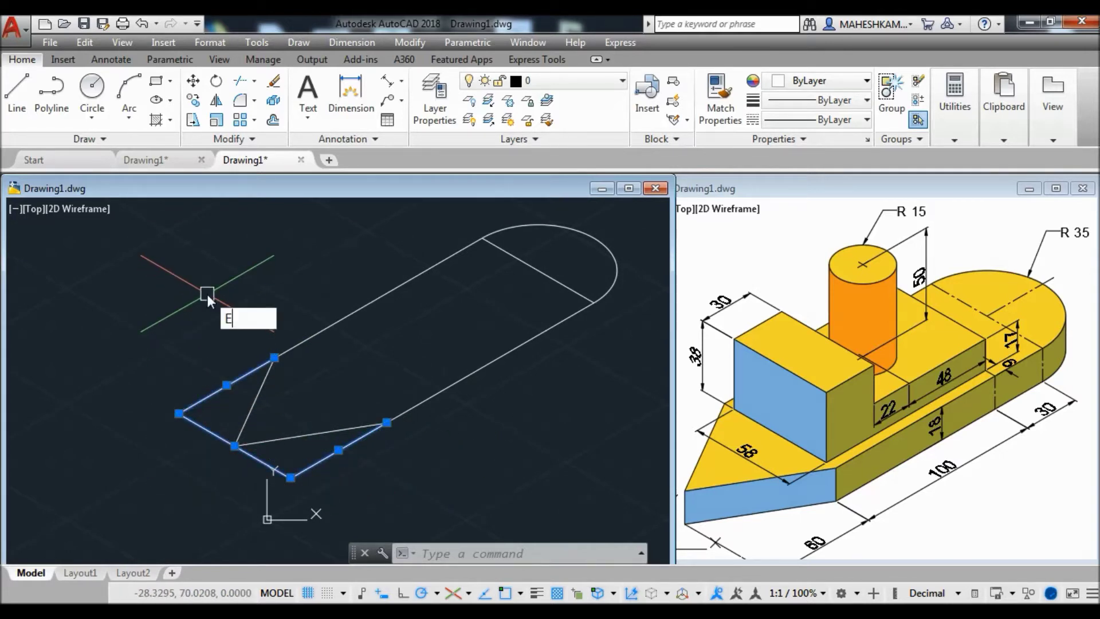
pyautogui.press('Return')
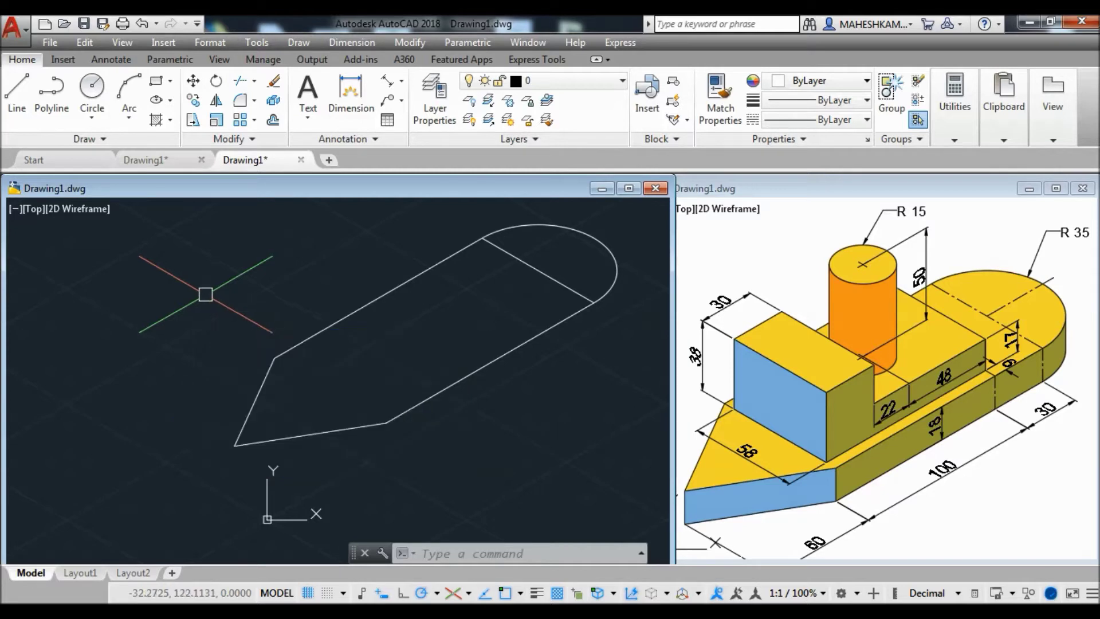
# Step: Copy the rounded-end arc and the three lower edges 18 units straight down
pyautogui.moveTo(484, 457); pyautogui.dragTo(413, 467, button='middle')
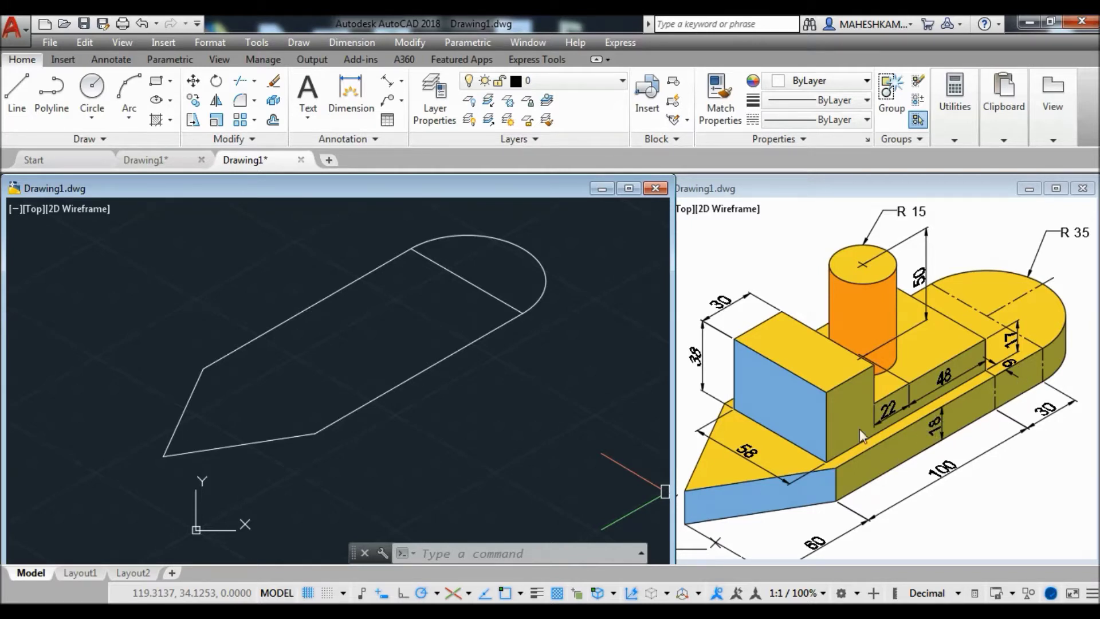
pyautogui.click(543, 301)
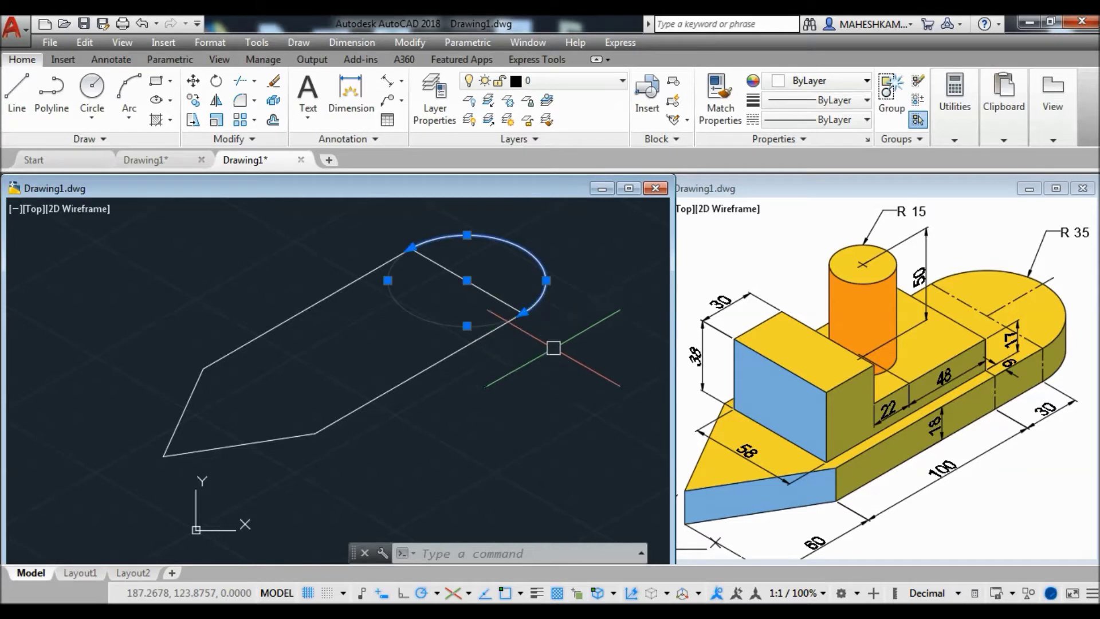
pyautogui.click(434, 366)
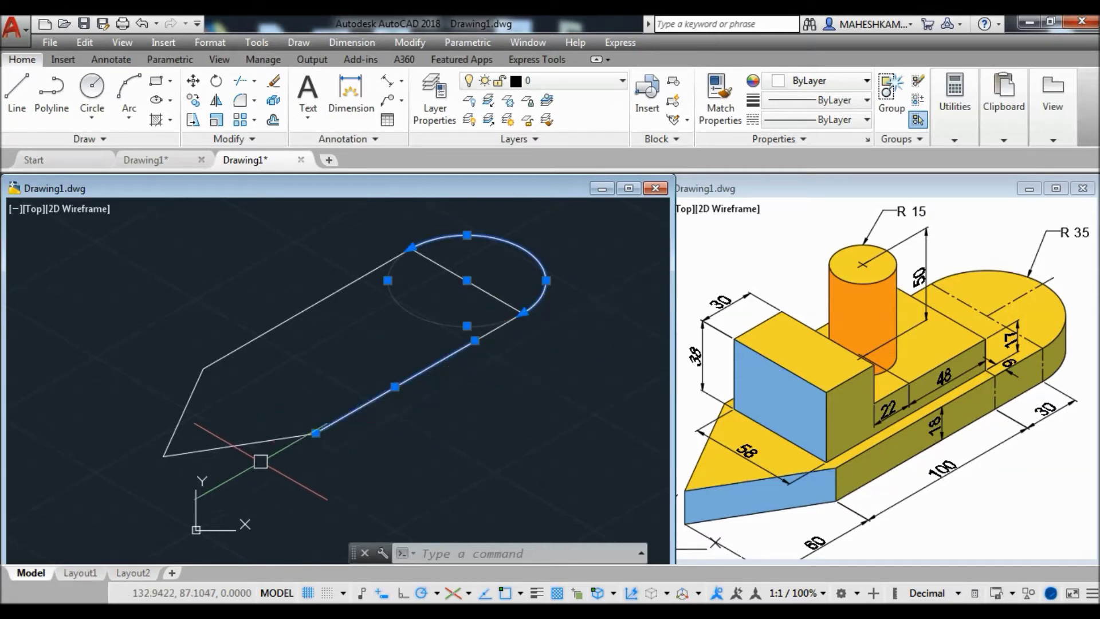
pyautogui.click(250, 443)
pyautogui.click(491, 334)
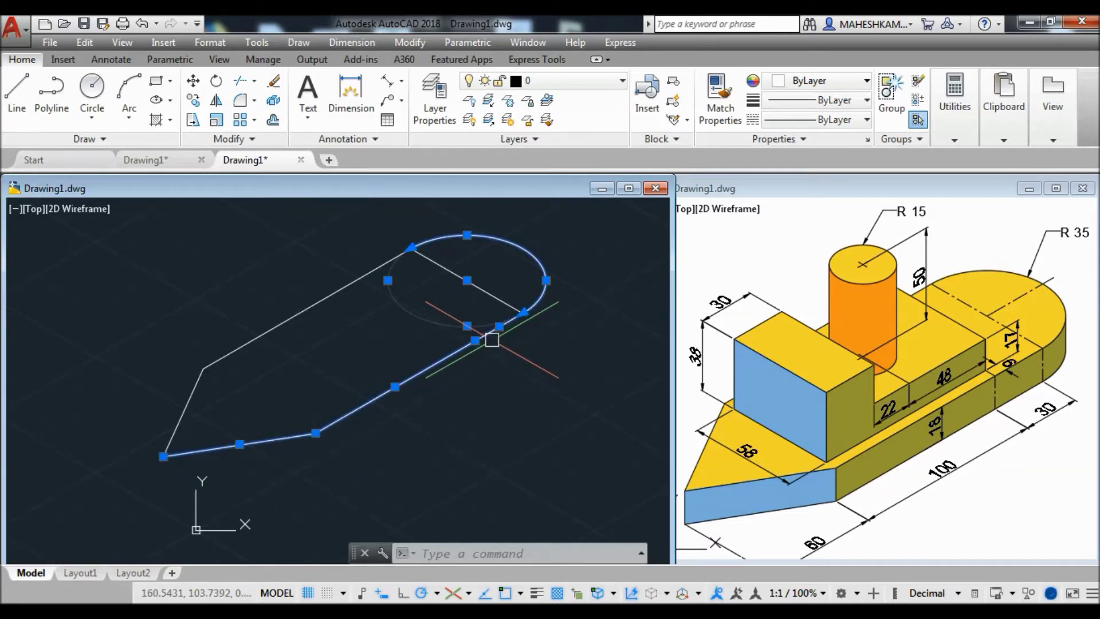
pyautogui.write('co')
pyautogui.press('Return')
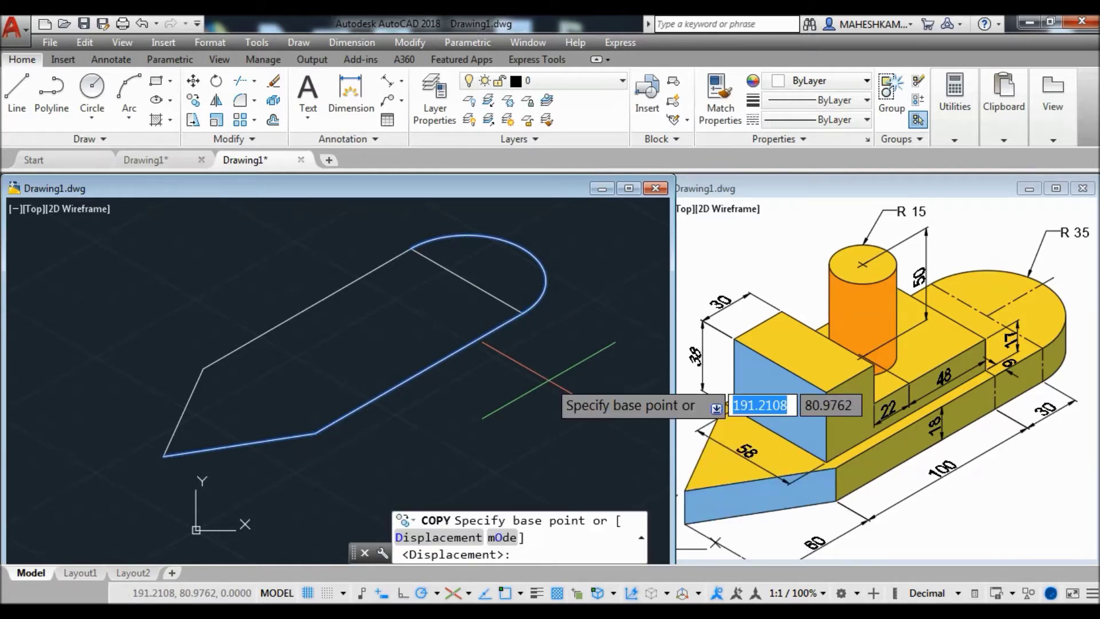
pyautogui.click(522, 313)
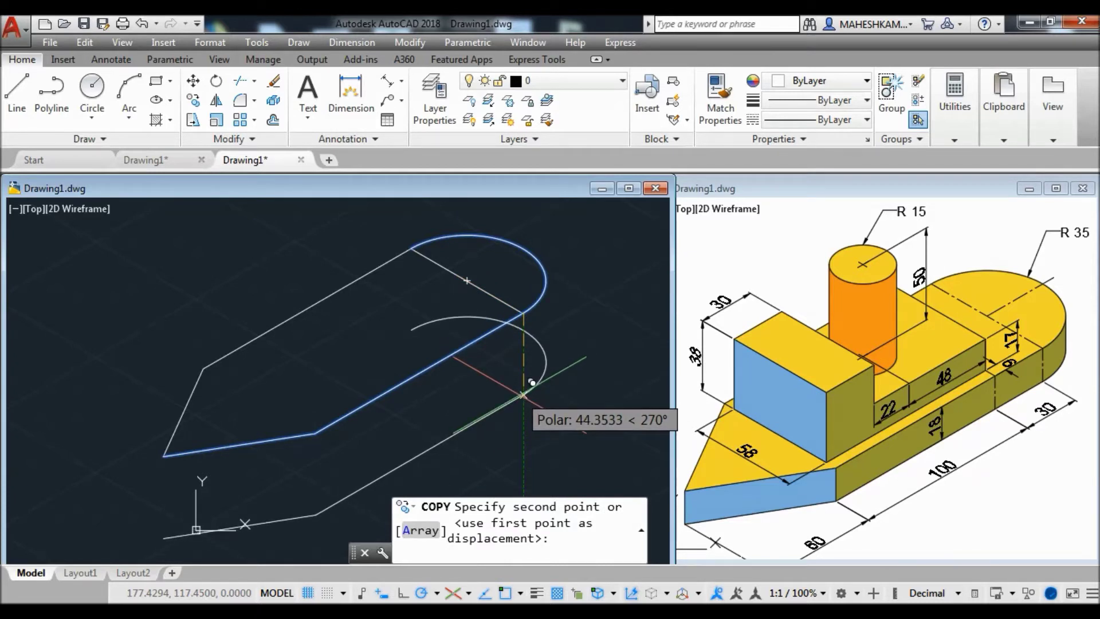
pyautogui.write('18')
pyautogui.press('Return')
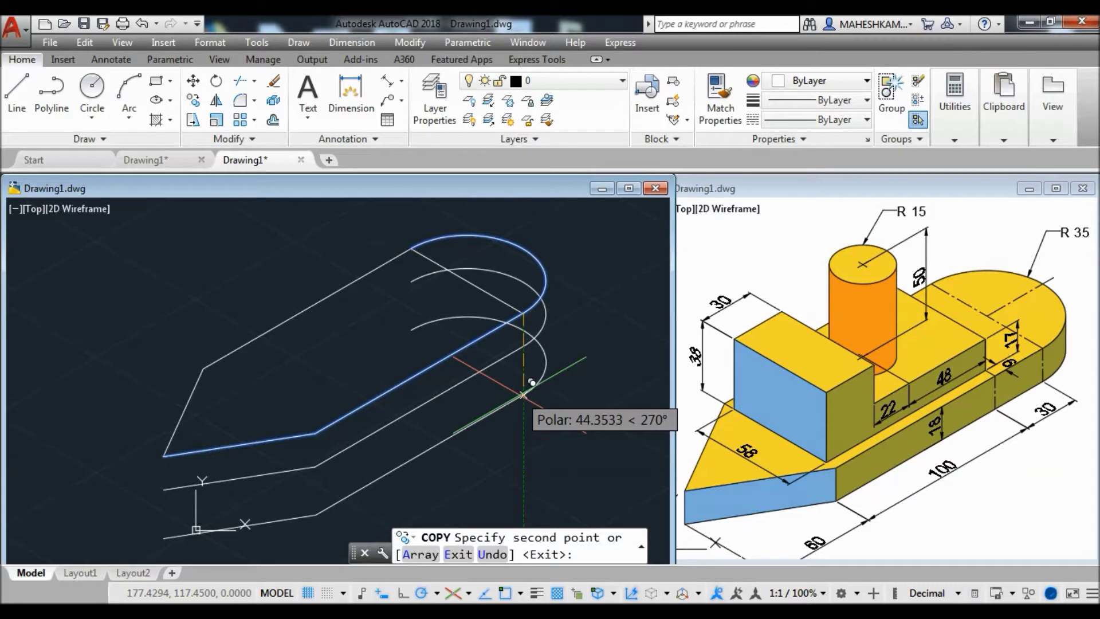
pyautogui.press('Return')
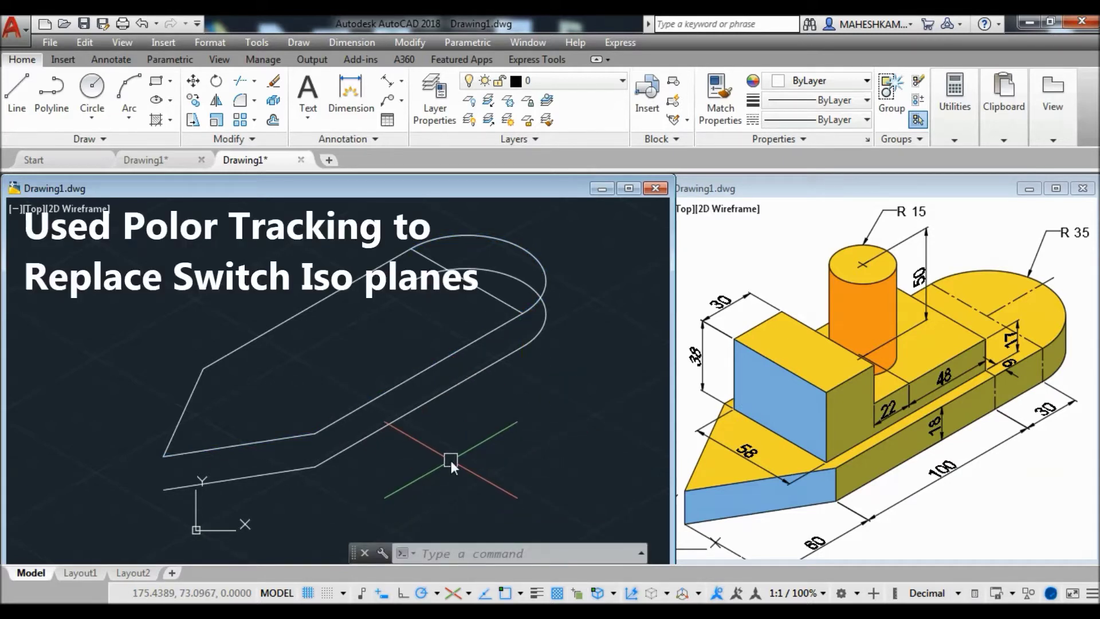
# Step: Draw an 18-unit vertical edge at the left bow corner and begin one at the next corner
pyautogui.write('l')
pyautogui.press('Return')
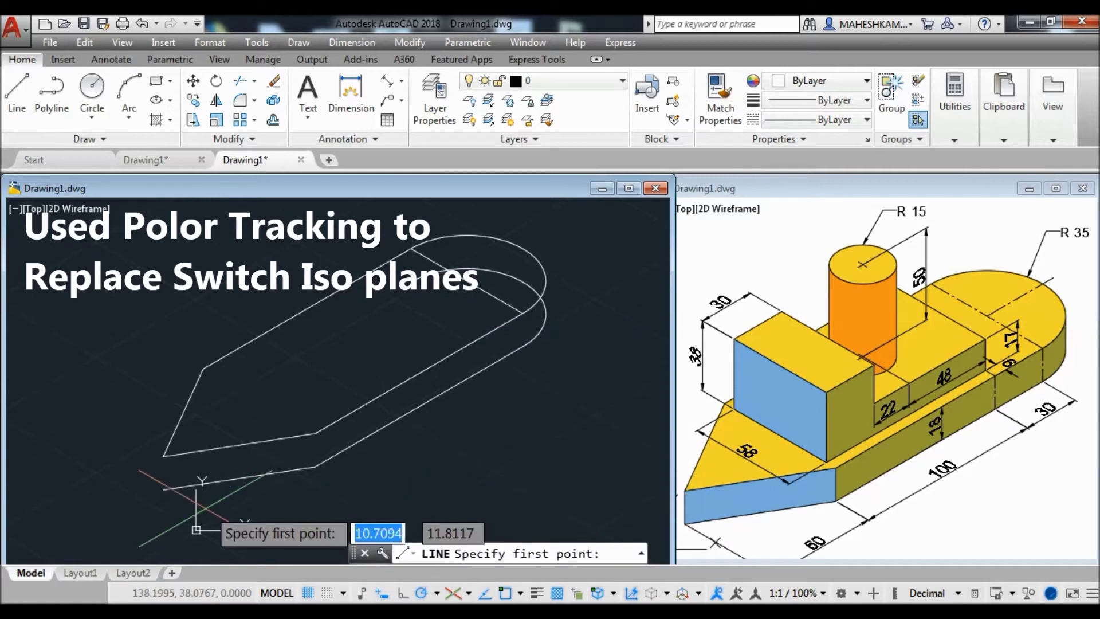
pyautogui.click(163, 457)
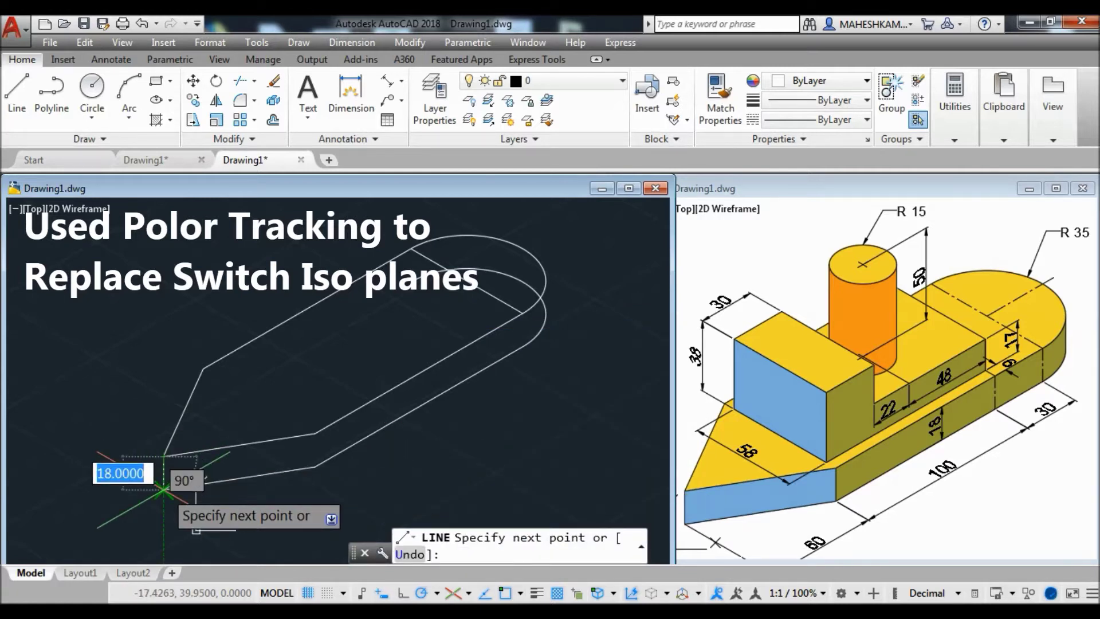
pyautogui.press('Return')
pyautogui.press('Return')
pyautogui.press('space')
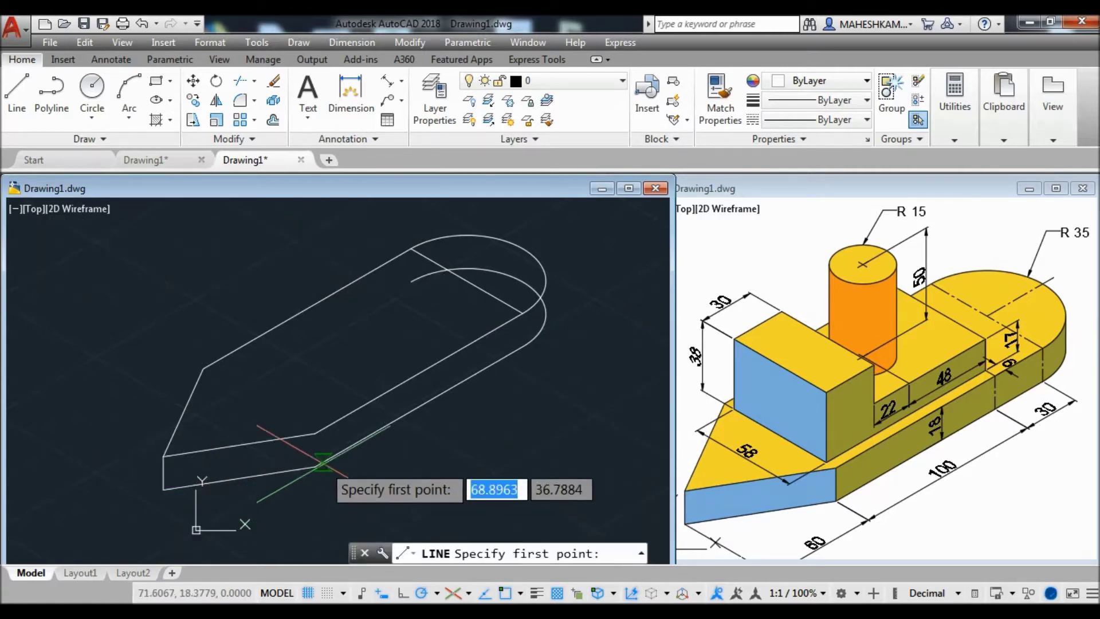
pyautogui.click(315, 465)
# Step: Draw the vertical side edge from the top arc's quadrant to the lower arc's quadrant
pyautogui.press('Escape')
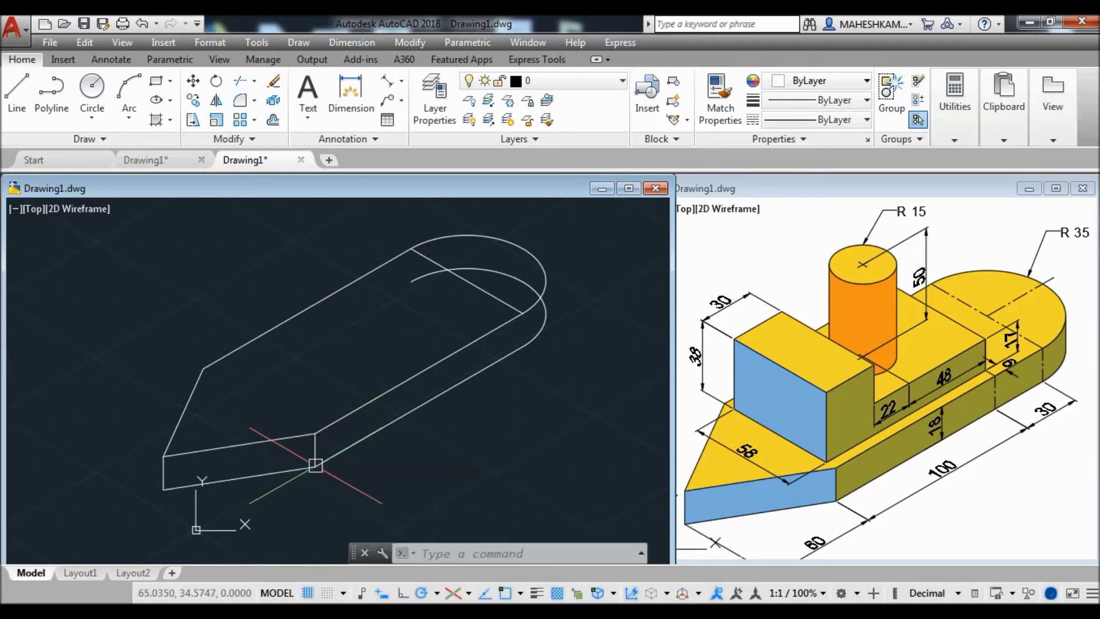
pyautogui.scroll(2, 547, 284)
pyautogui.scroll(2, 548, 283)
pyautogui.scroll(2, 548, 283)
pyautogui.moveTo(557, 283); pyautogui.dragTo(553, 339, button='middle')
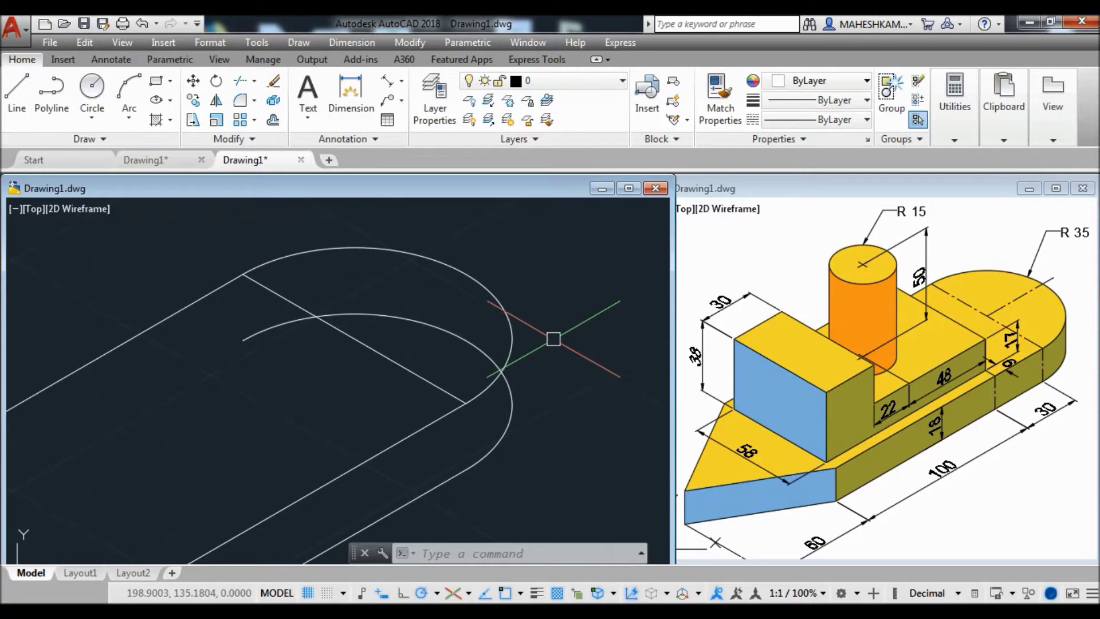
pyautogui.rightClick(554, 338)
pyautogui.click(614, 49)
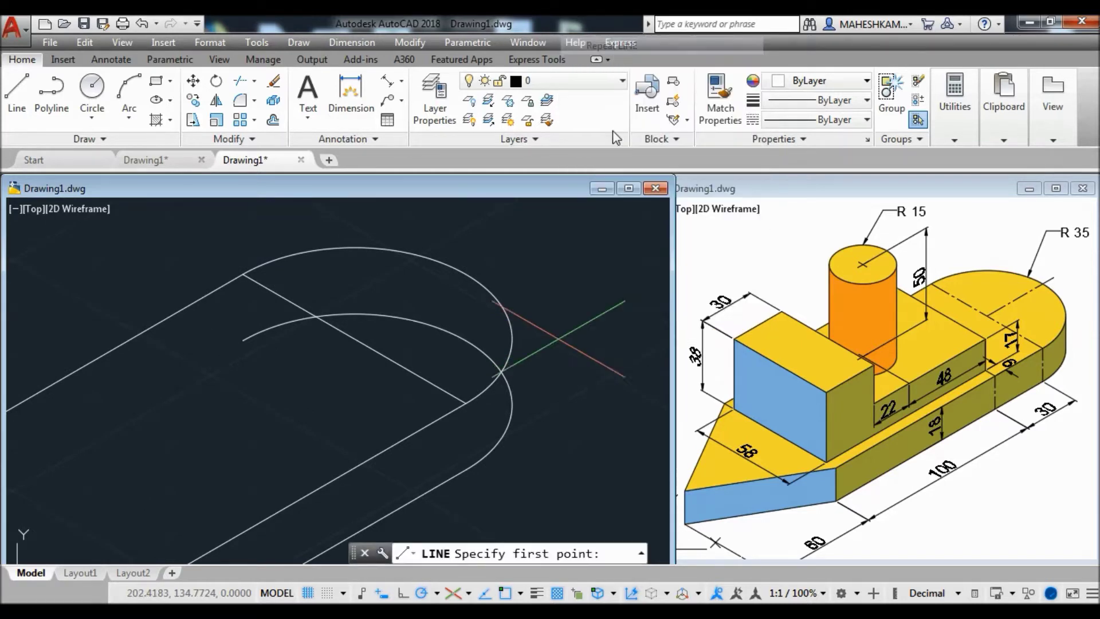
pyautogui.click(511, 338)
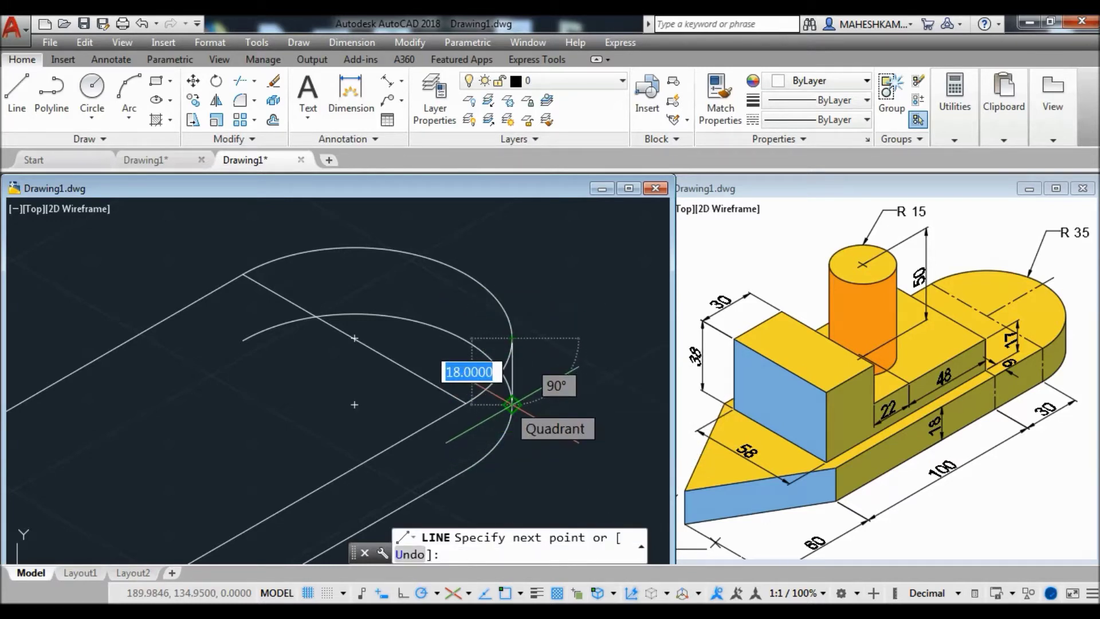
pyautogui.click(512, 404)
pyautogui.press('Return')
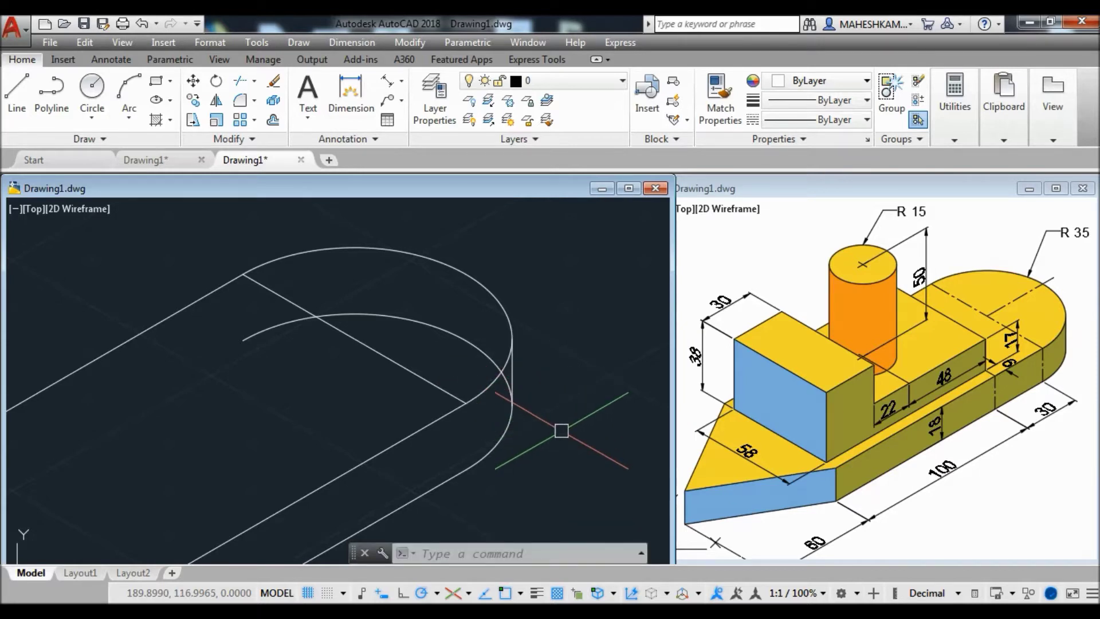
# Step: Remove the hidden inner arc of the lower outline, erasing it after a trim attempt
pyautogui.write('TR')
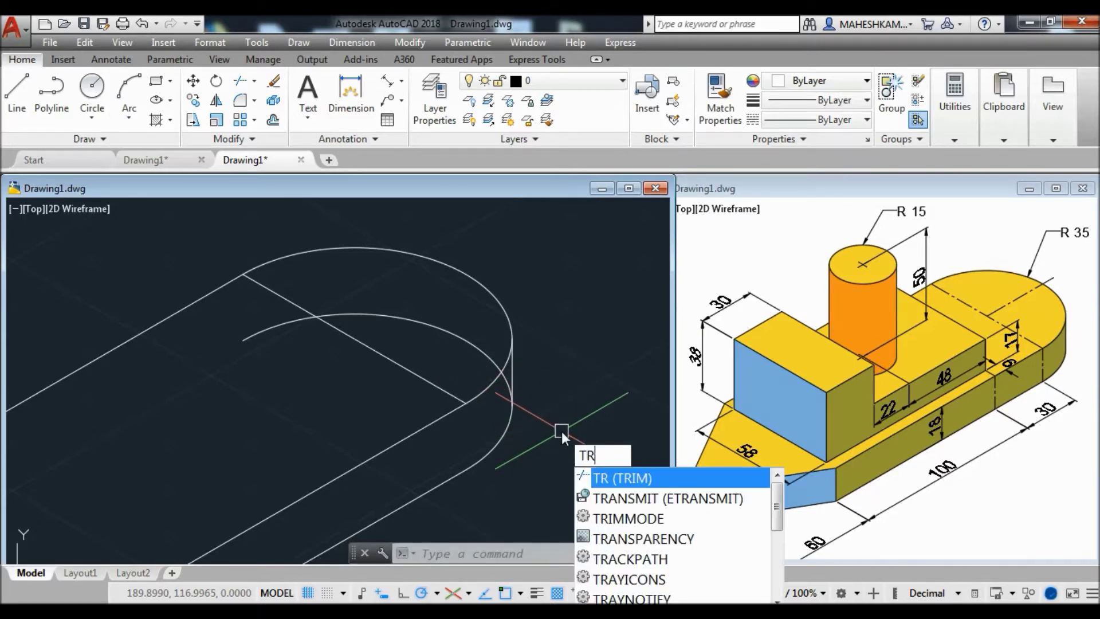
pyautogui.press('Return')
pyautogui.press('Return')
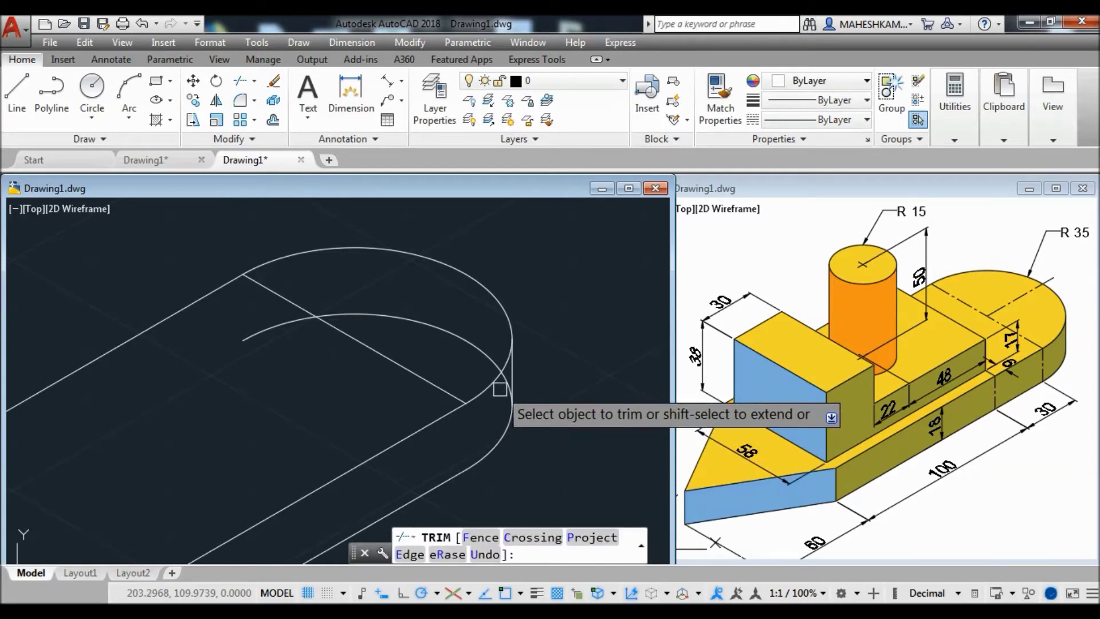
pyautogui.click(501, 386)
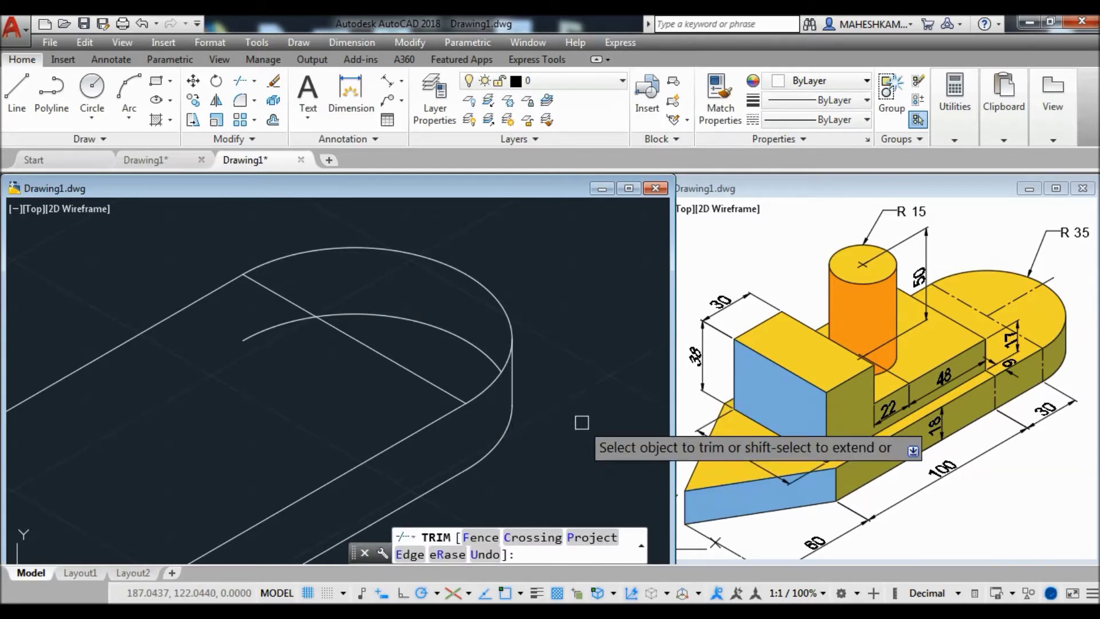
pyautogui.press('Return')
pyautogui.click(497, 370)
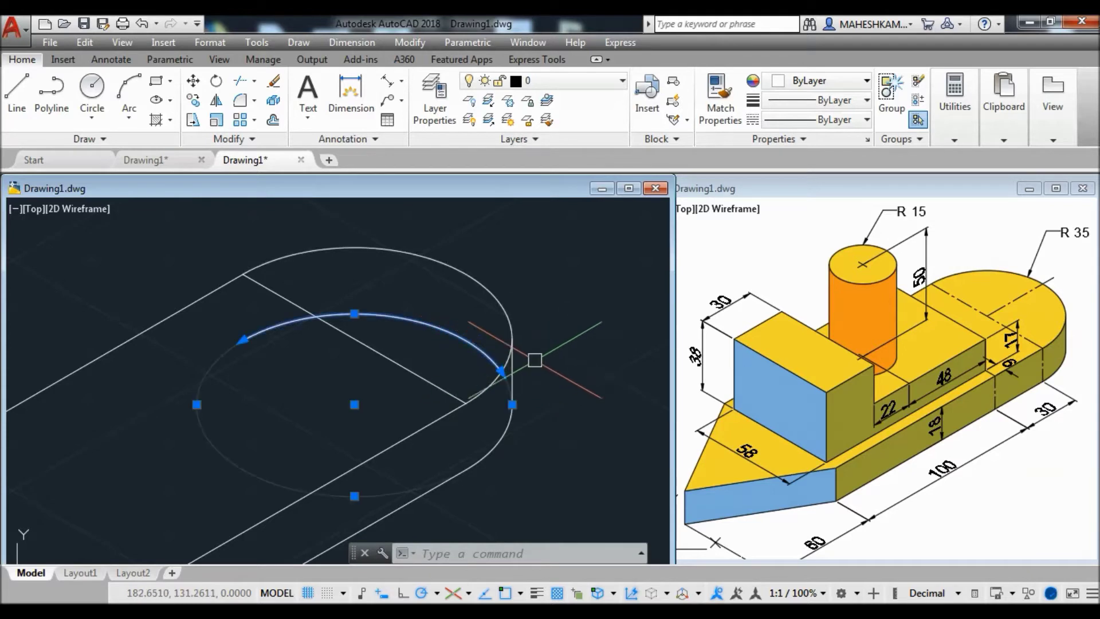
pyautogui.write('e')
pyautogui.press('Return')
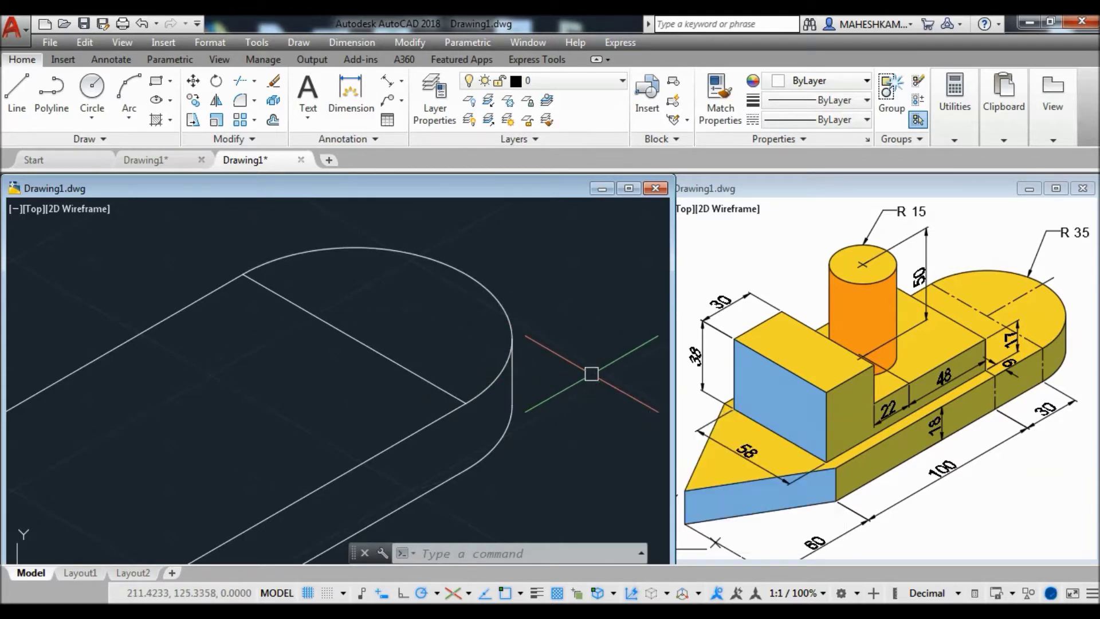
pyautogui.scroll(-2, 561, 356)
pyautogui.scroll(-2, 535, 363)
# Step: From the edge endpoint, draw a 6-unit inset, then a 48-unit segment along the long side
pyautogui.moveTo(523, 424); pyautogui.dragTo(566, 386, button='middle')
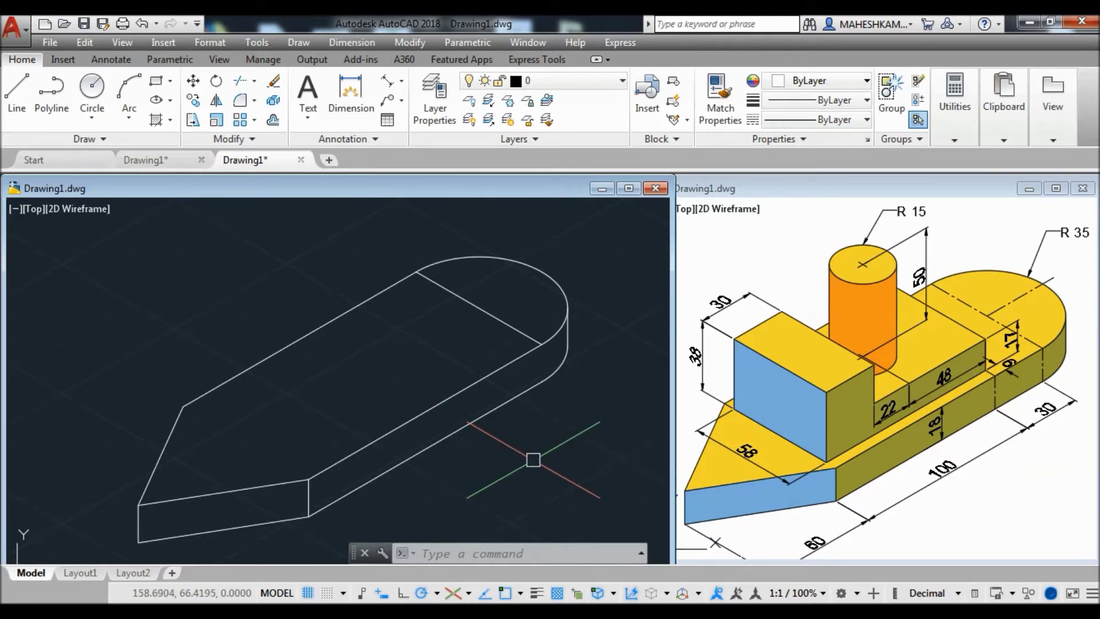
pyautogui.write('l')
pyautogui.press('Return')
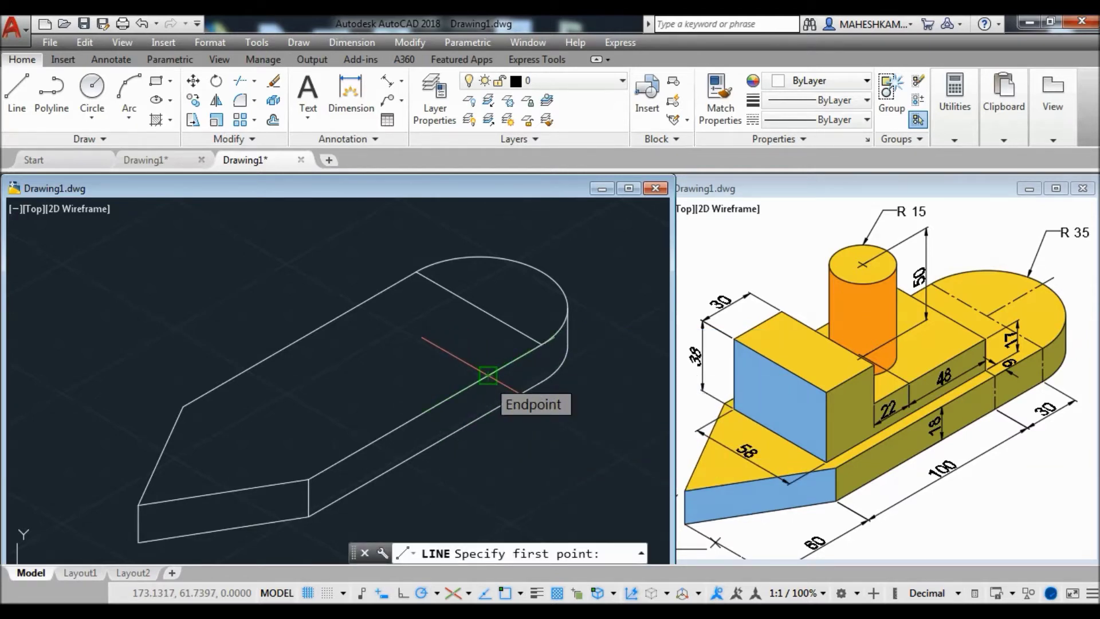
pyautogui.click(488, 375)
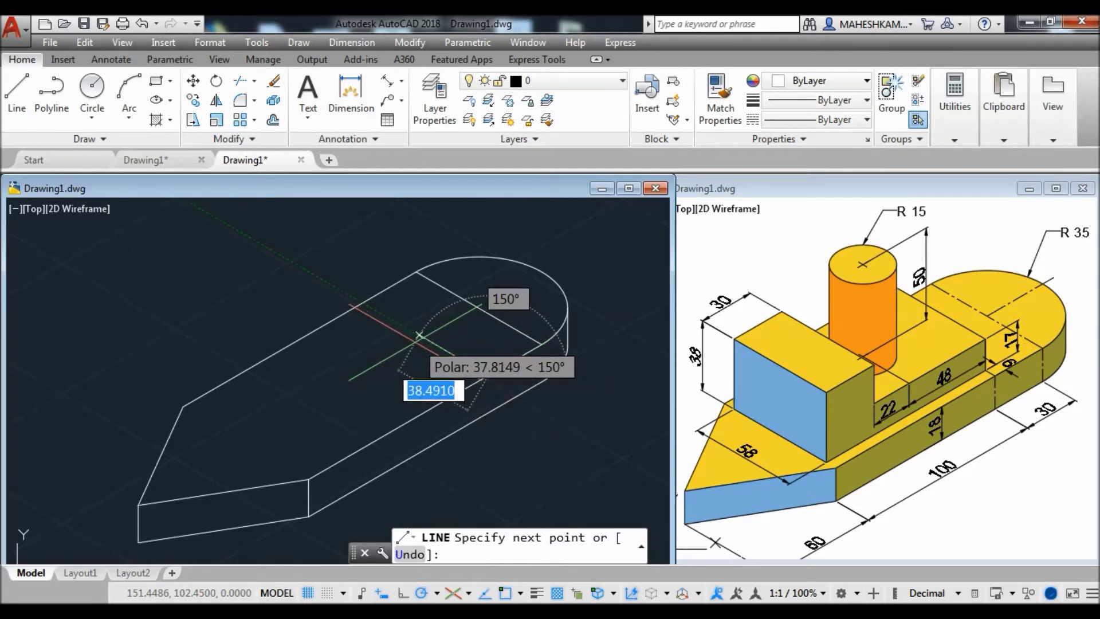
pyautogui.write('6')
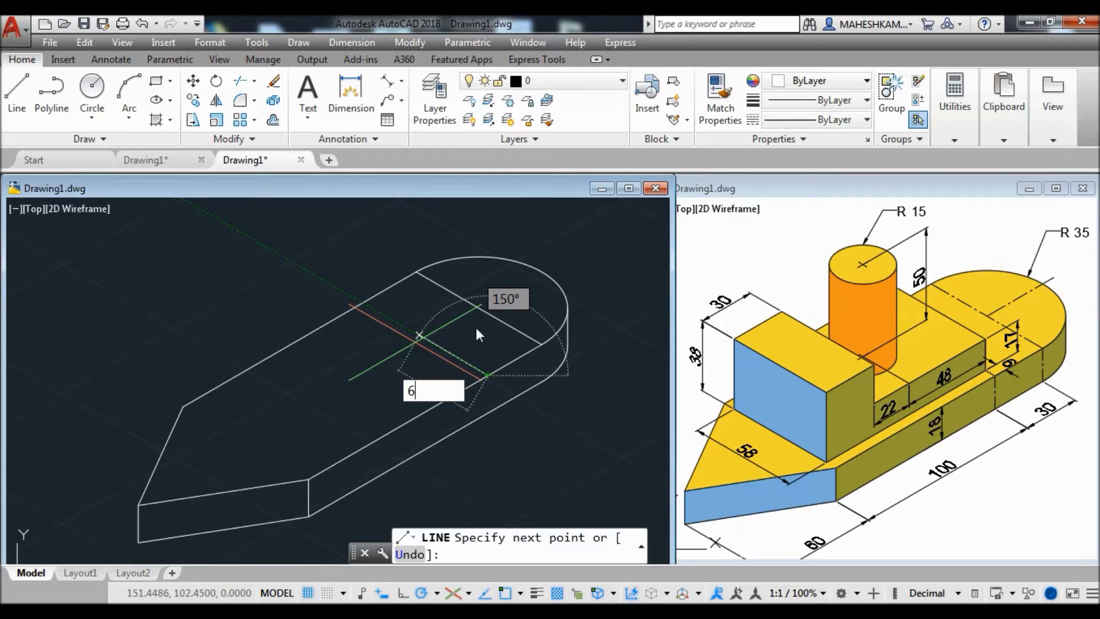
pyautogui.press('BackSpace')
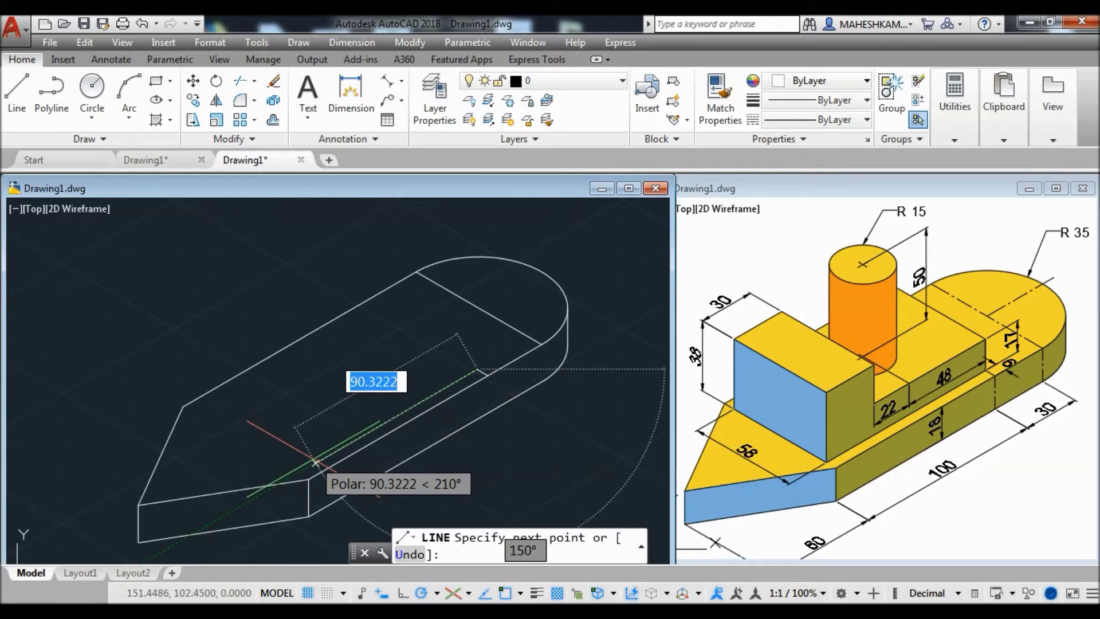
pyautogui.write('48')
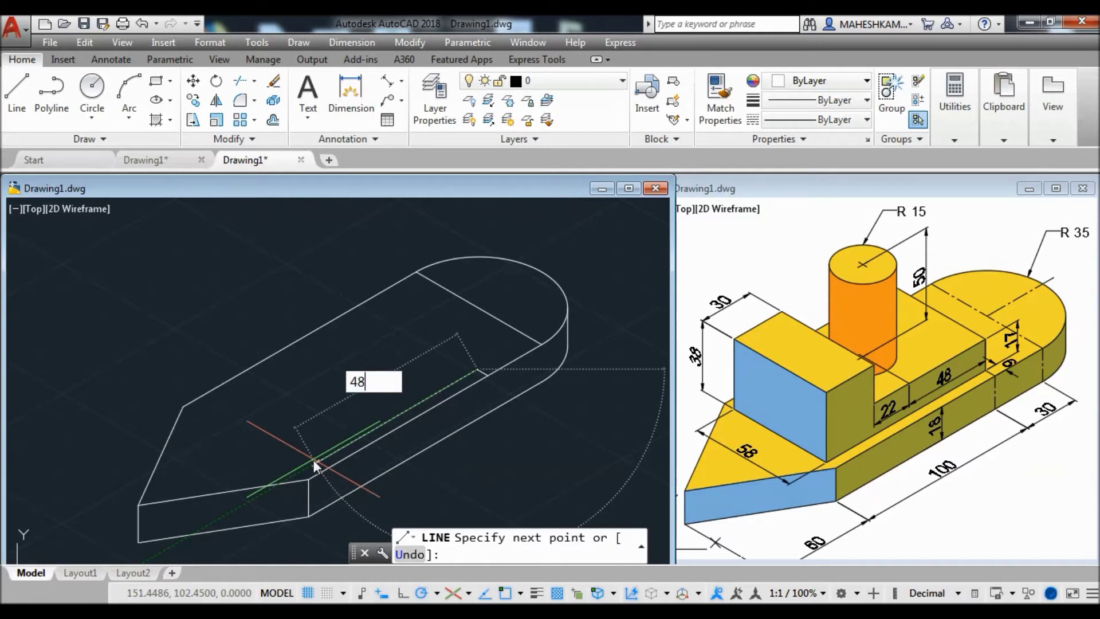
pyautogui.press('Return')
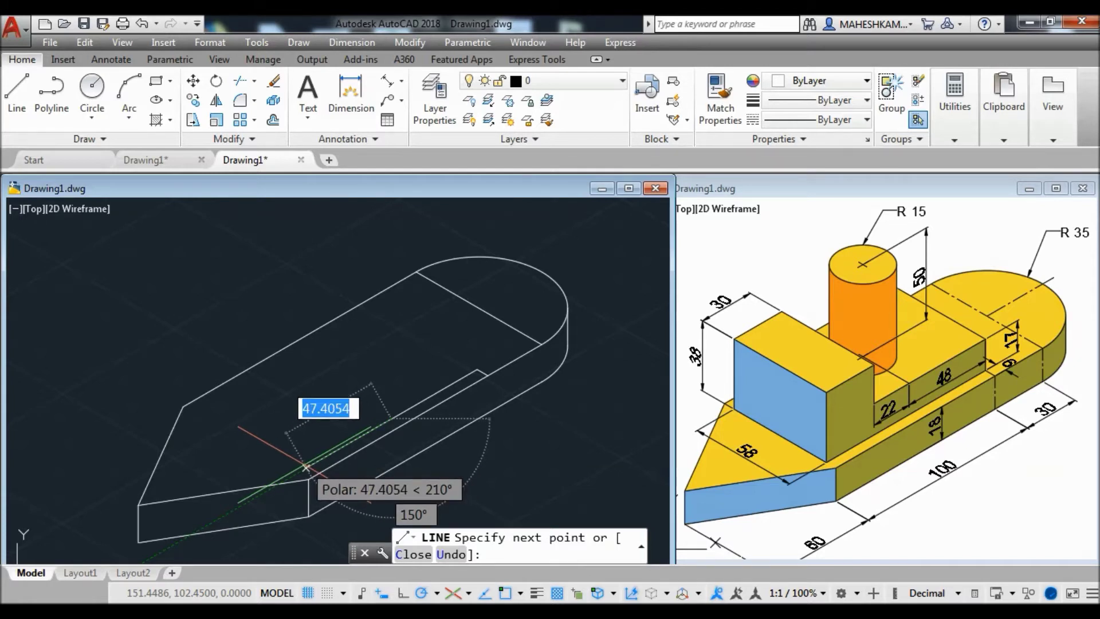
# Step: Continue with 22- and 30-unit segments toward the front and a 58-unit line across the top
pyautogui.write('22')
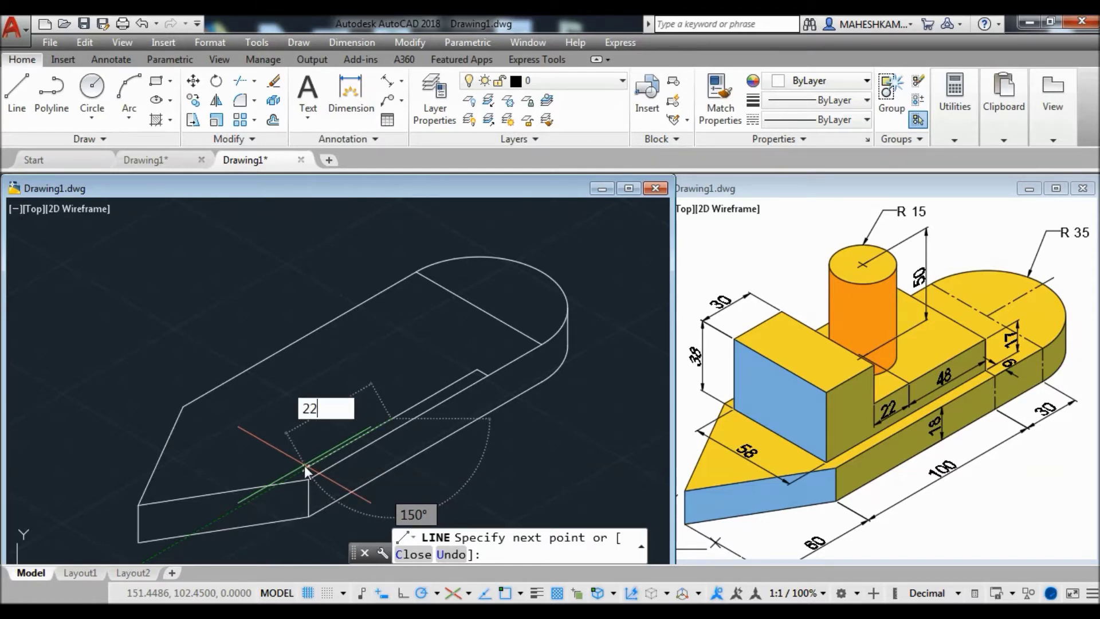
pyautogui.press('Return')
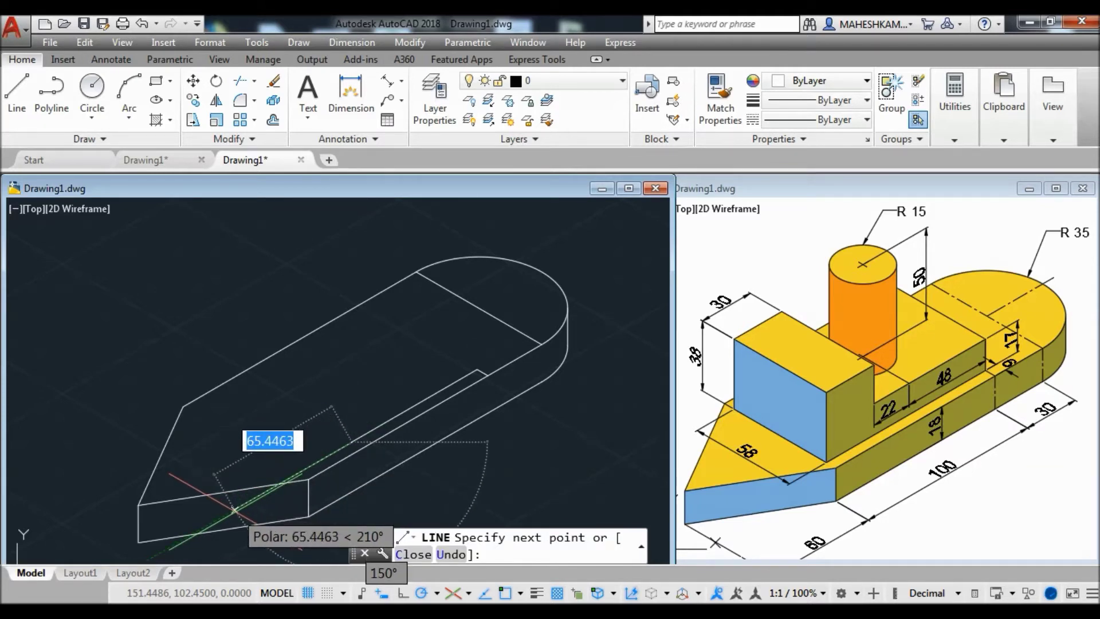
pyautogui.write('30')
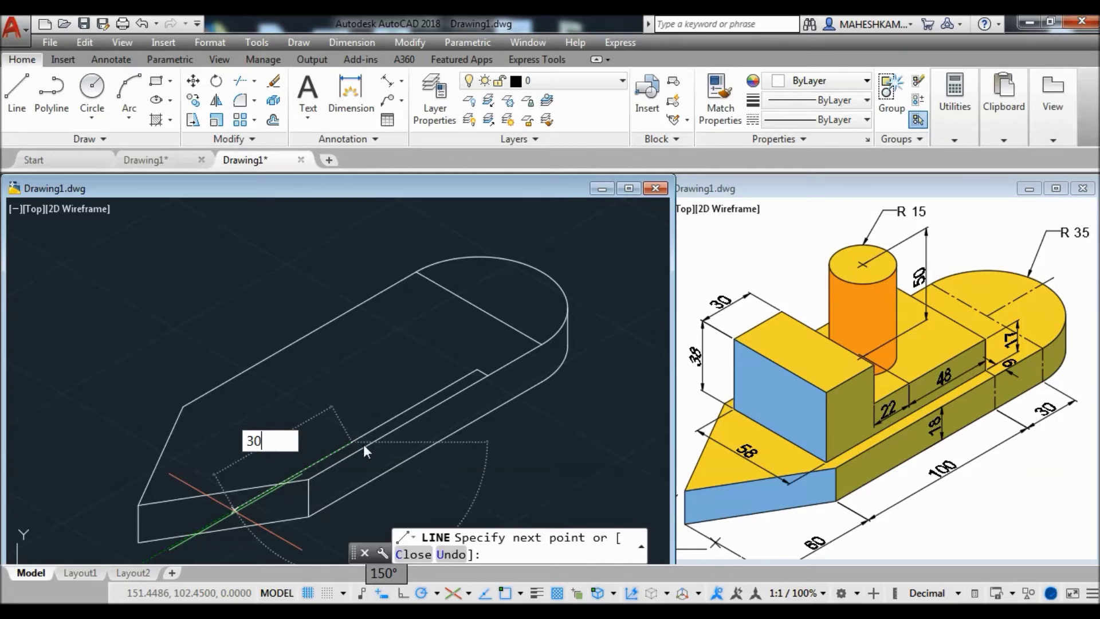
pyautogui.press('BackSpace')
pyautogui.press('BackSpace')
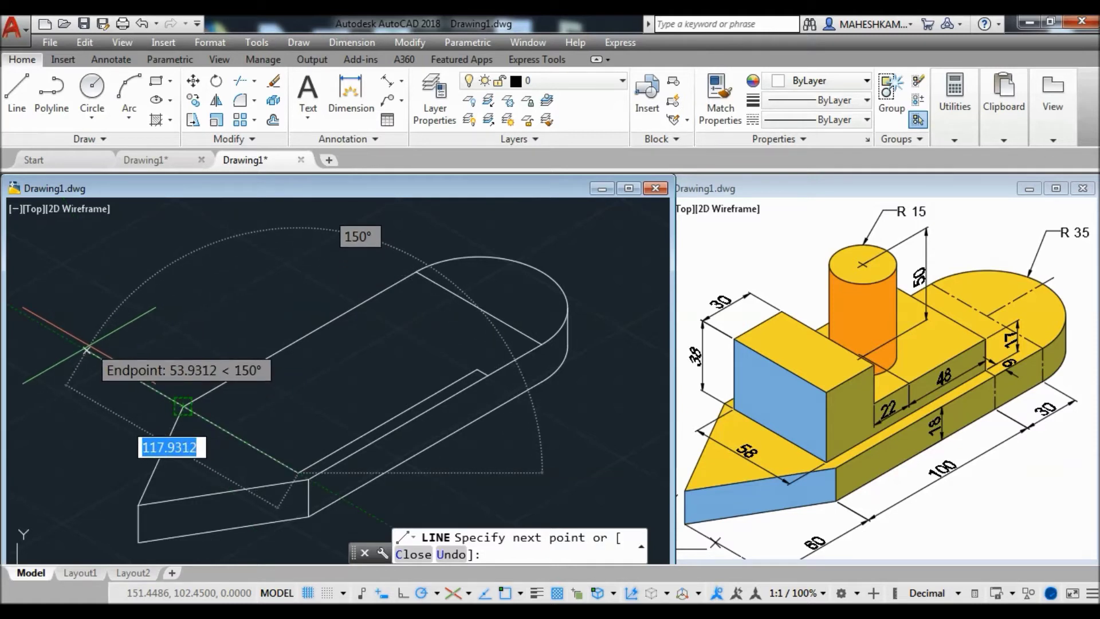
pyautogui.write('58')
pyautogui.press('Return')
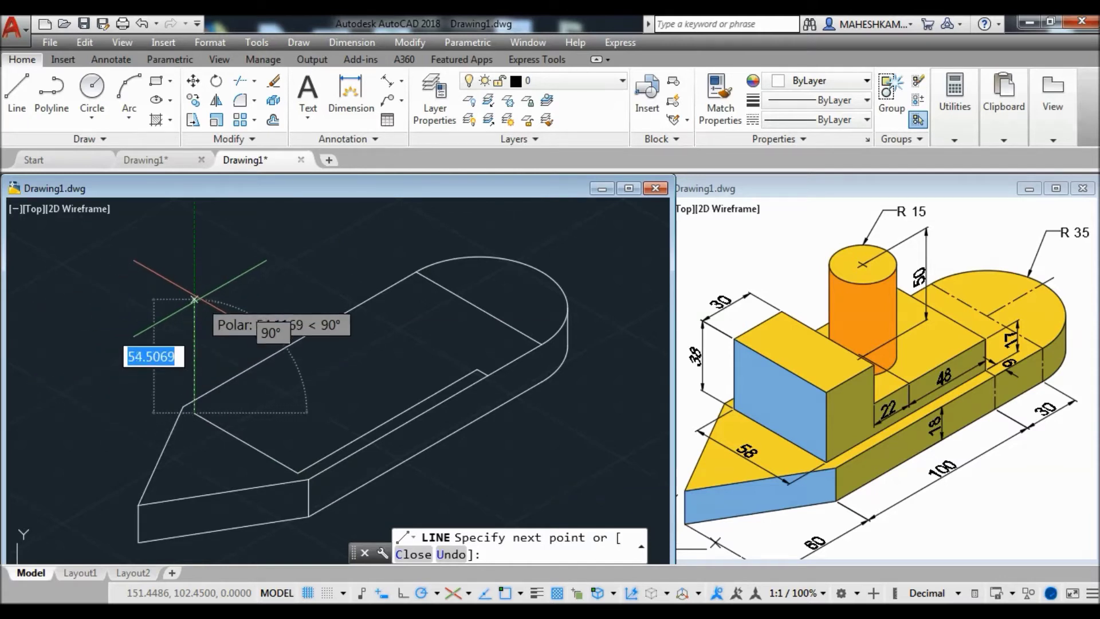
# Step: Raise a 38-unit vertical edge, add the 58-unit top edge, and close the face to the base corner
pyautogui.write('38')
pyautogui.press('Return')
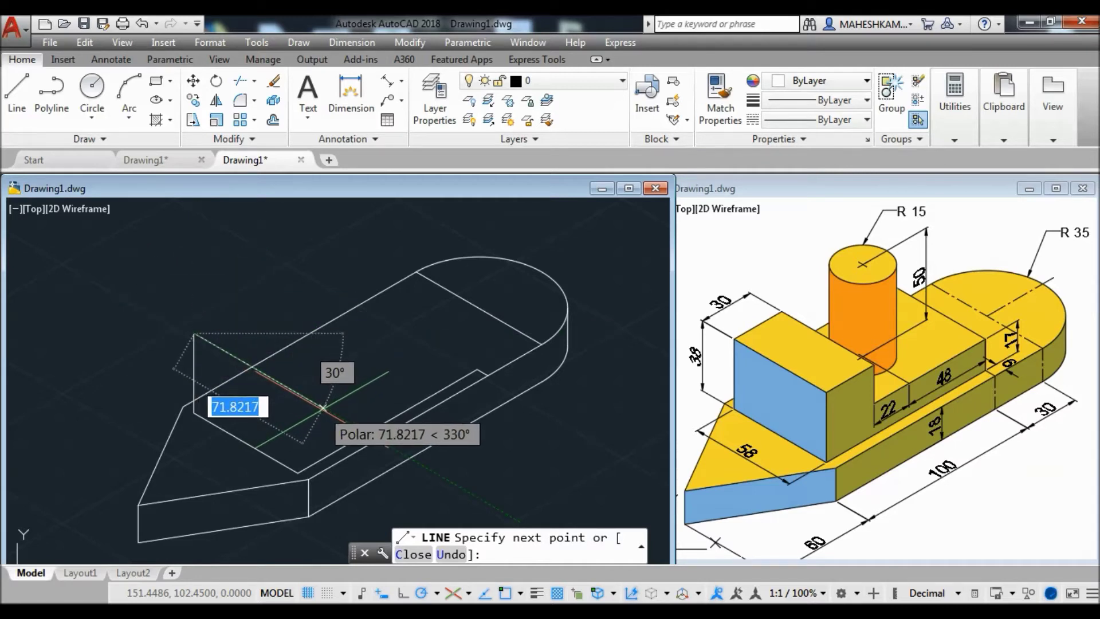
pyautogui.write('58')
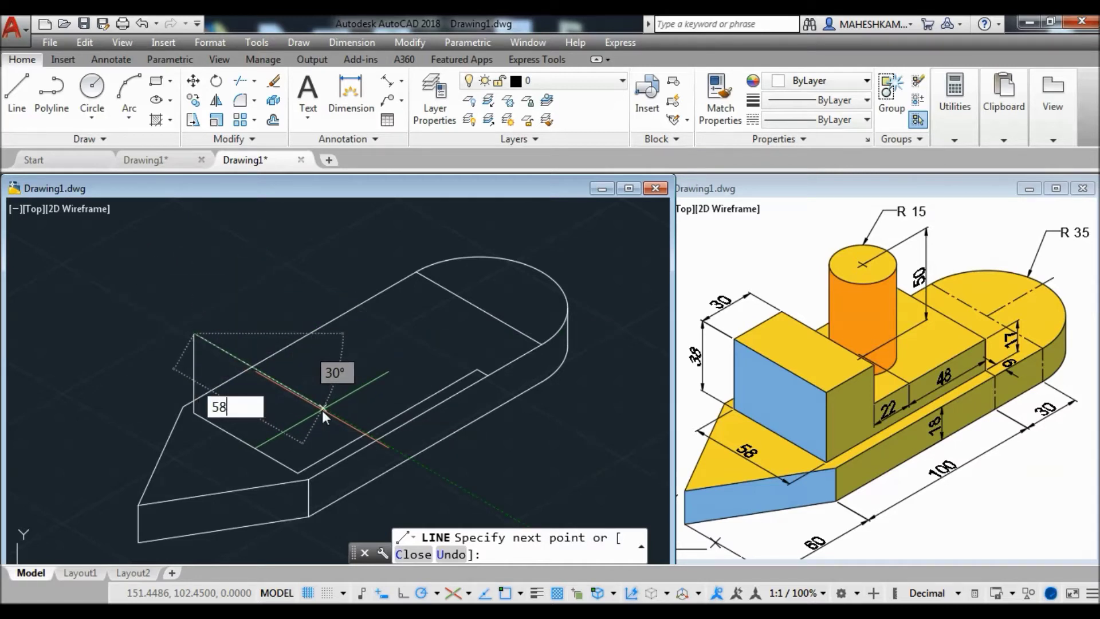
pyautogui.press('Return')
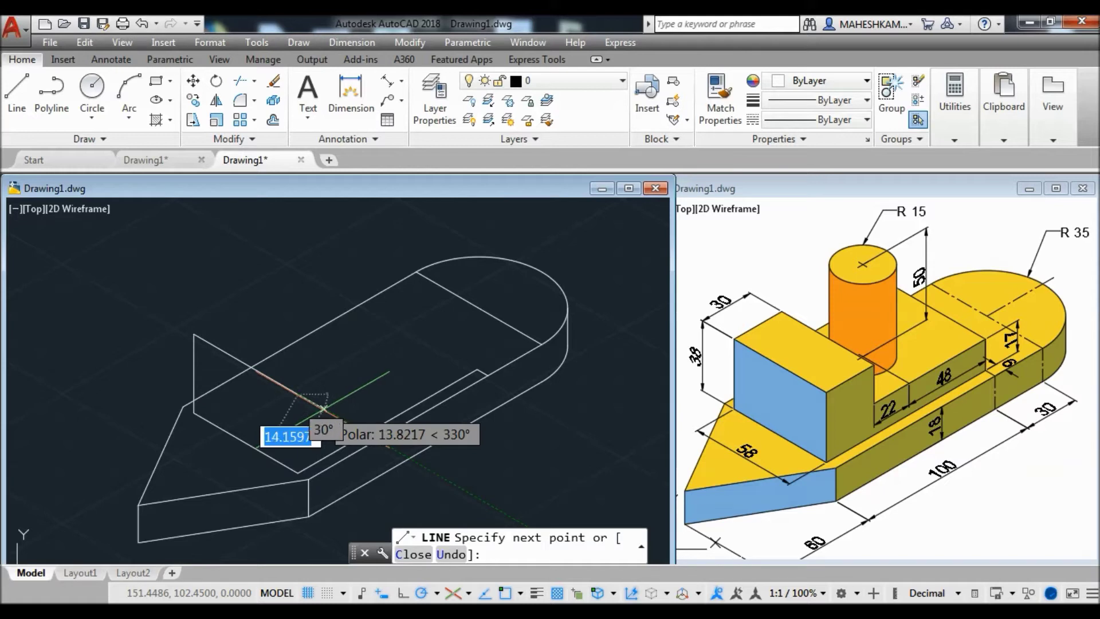
pyautogui.click(298, 473)
pyautogui.press('Return')
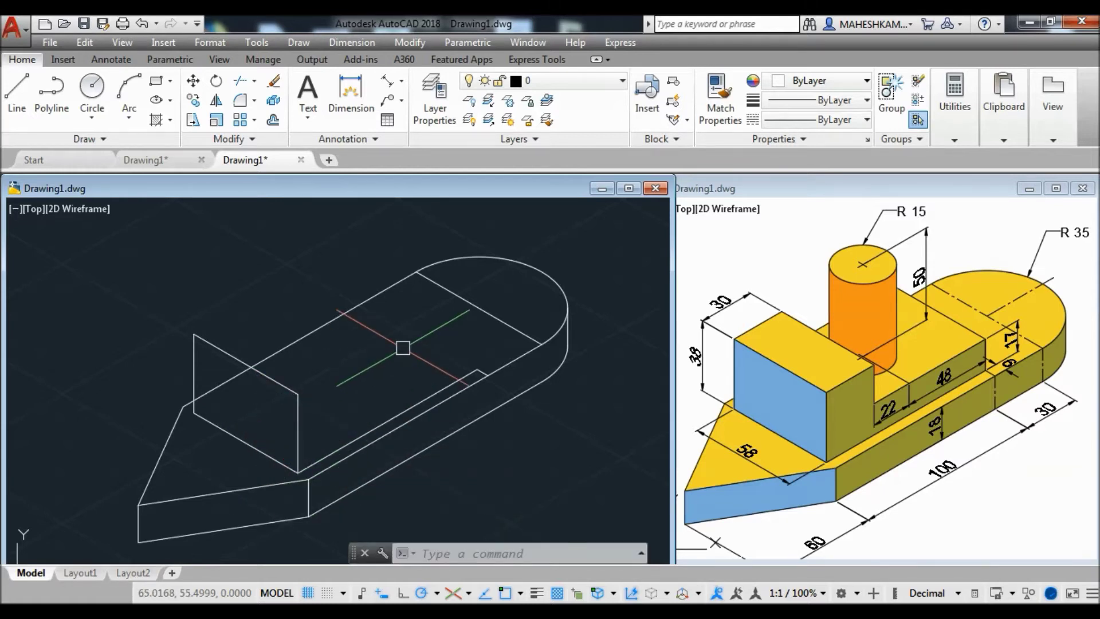
pyautogui.press('Return')
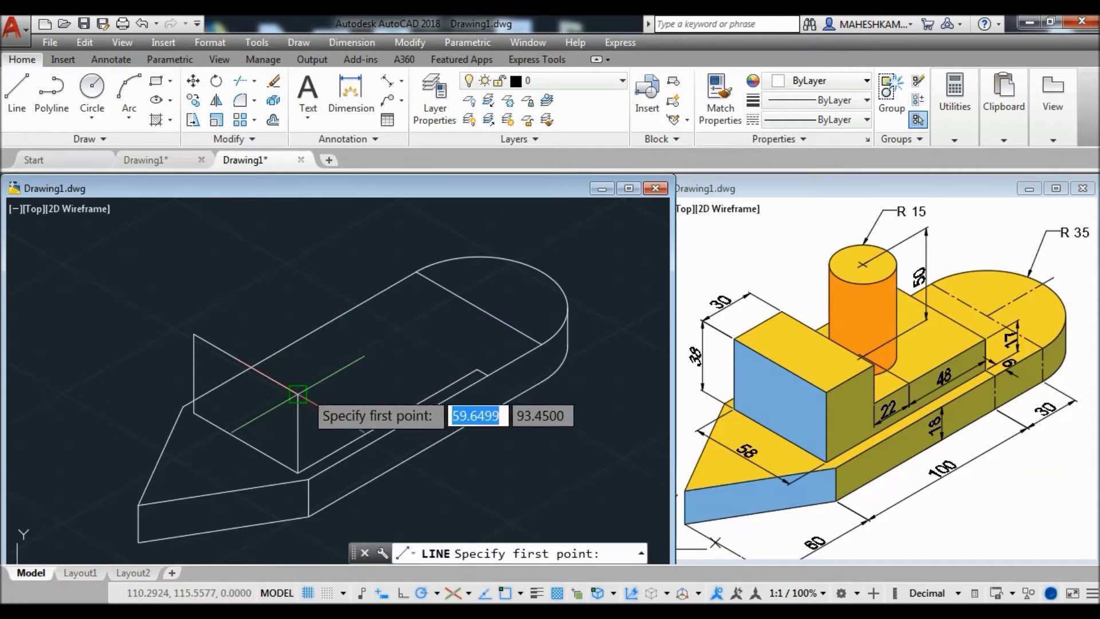
# Step: Draw the block's 30-unit top edge and a 21-unit drop to the step
pyautogui.click(298, 395)
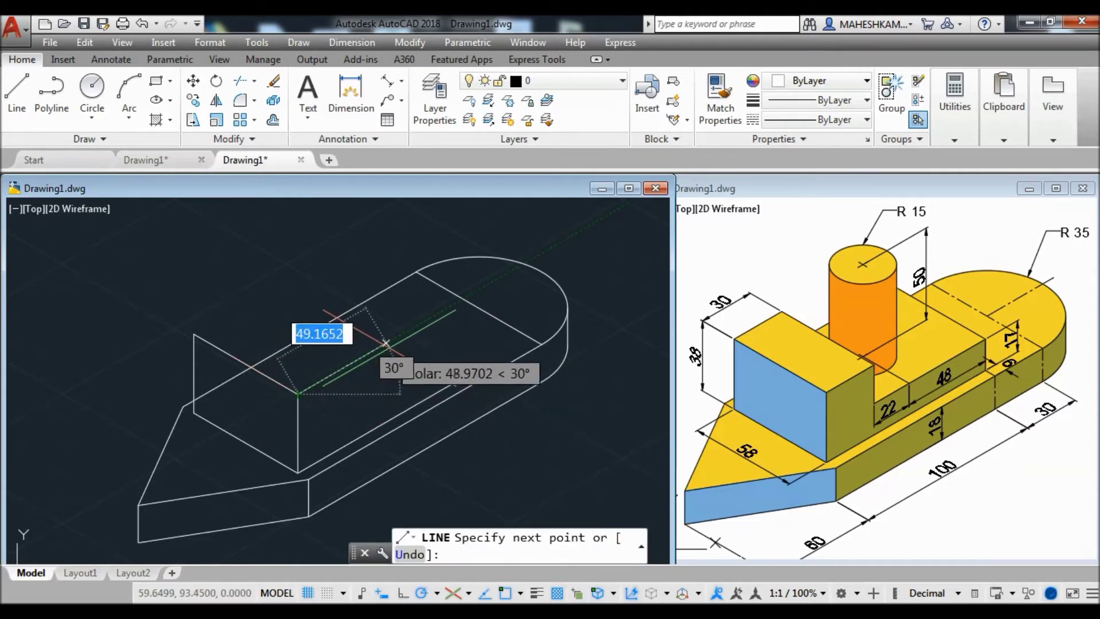
pyautogui.write('30')
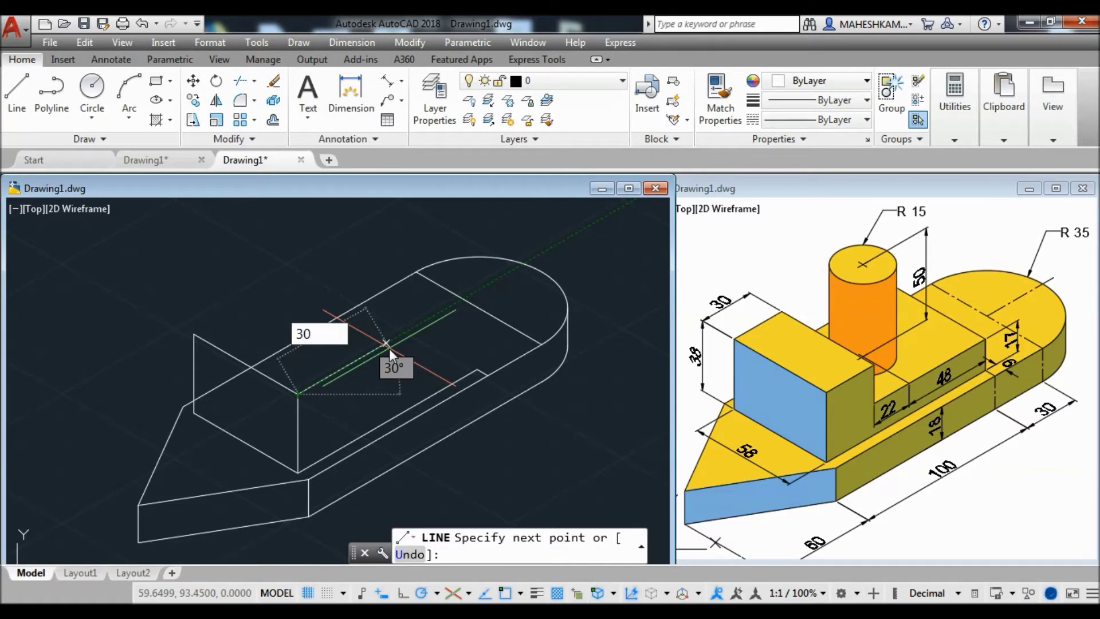
pyautogui.press('Return')
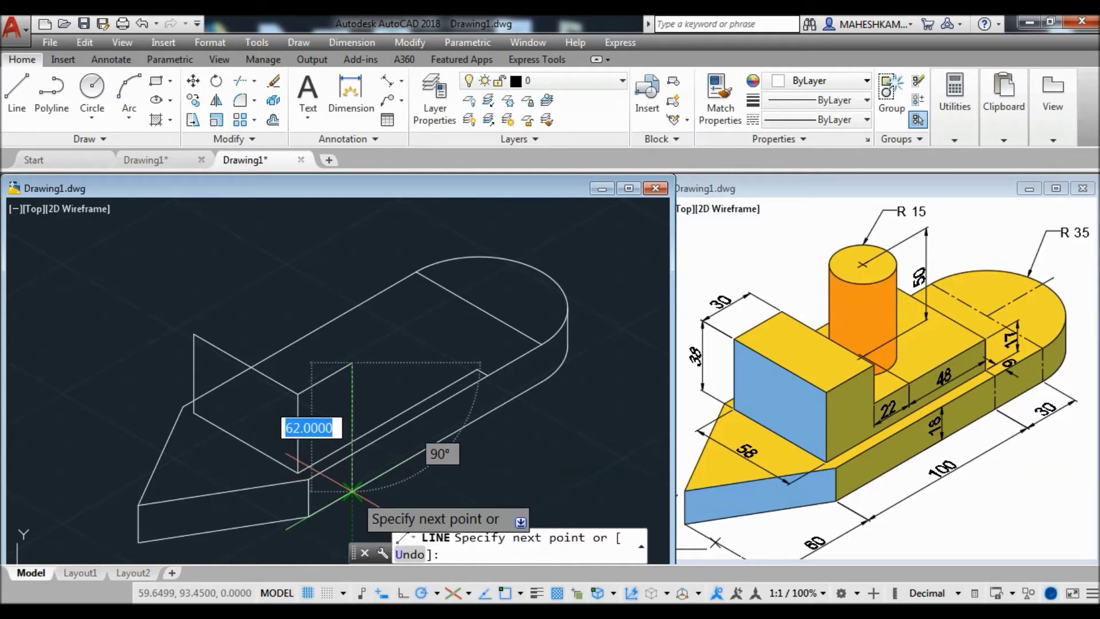
pyautogui.write('38-17')
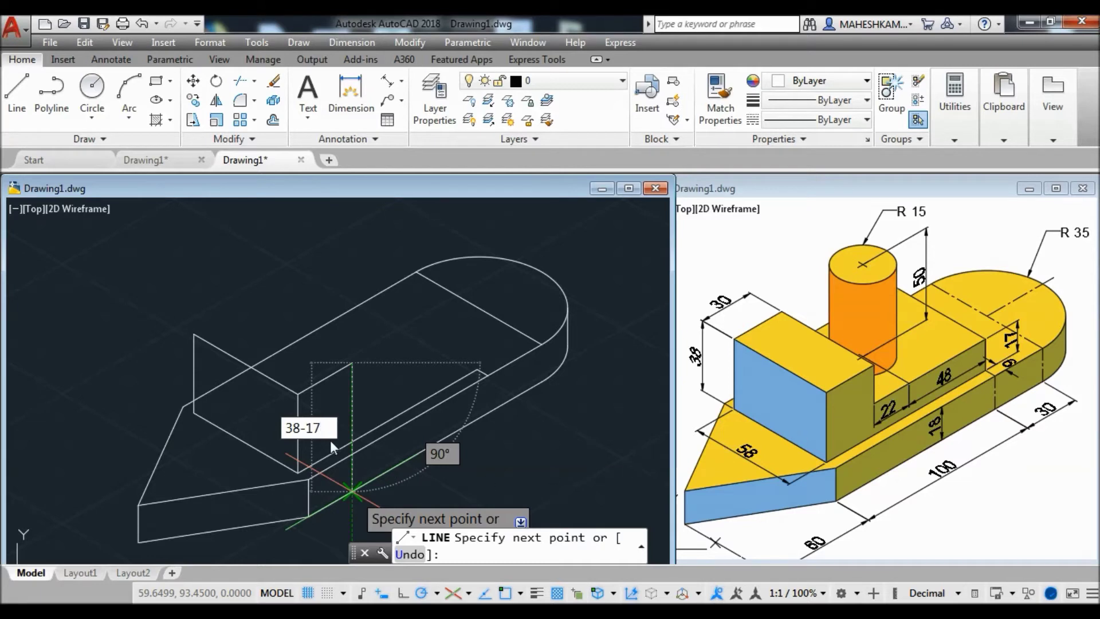
pyautogui.moveTo(325, 429); pyautogui.dragTo(269, 436)
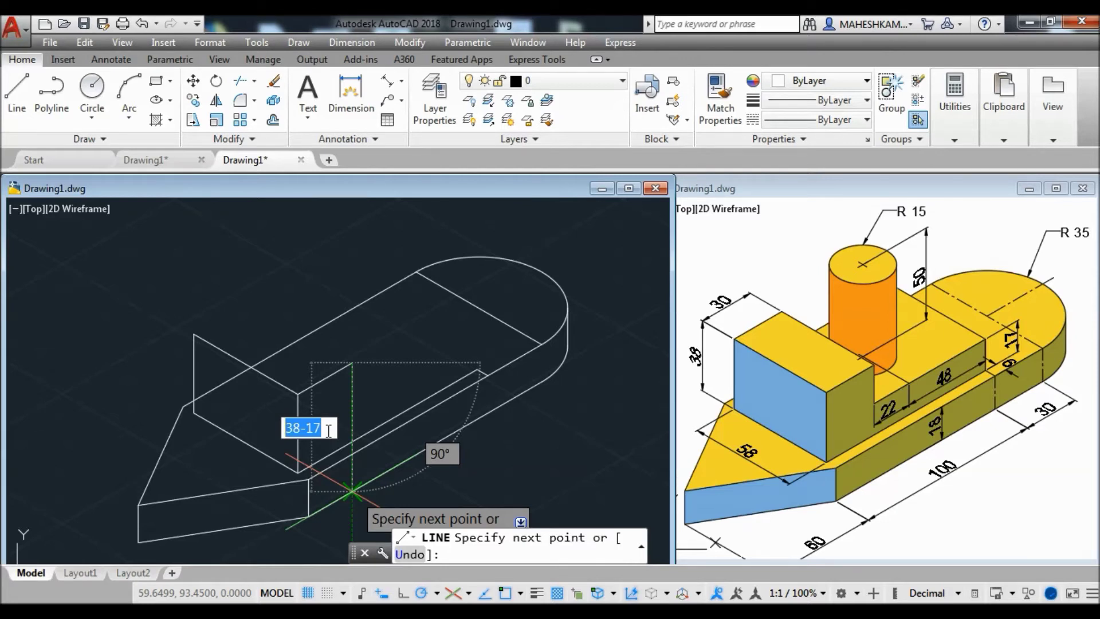
pyautogui.write('21')
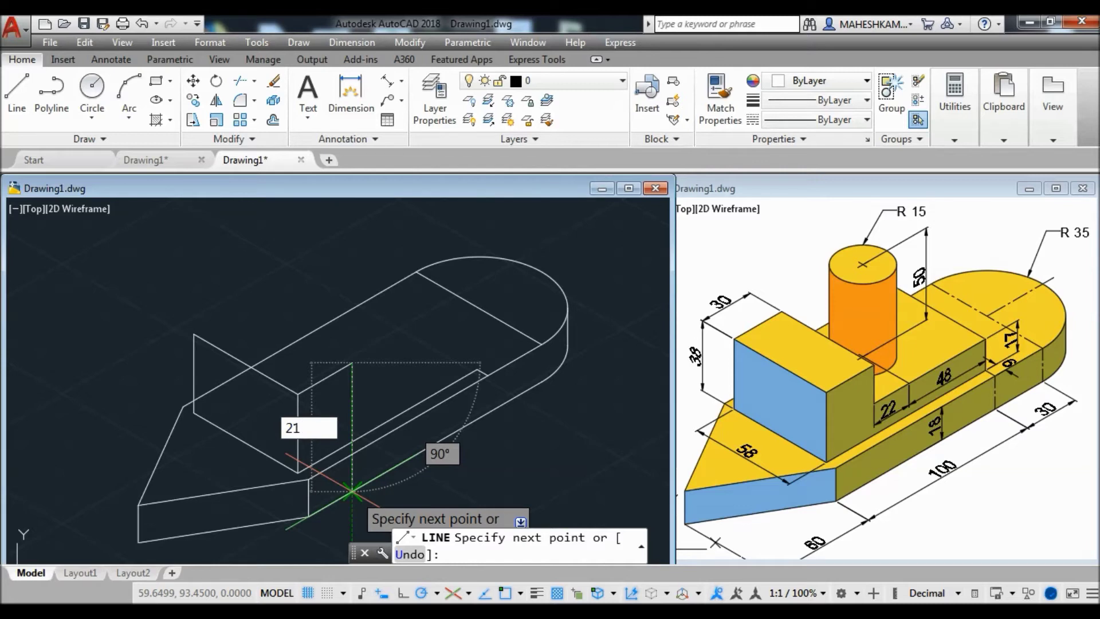
pyautogui.press('Return')
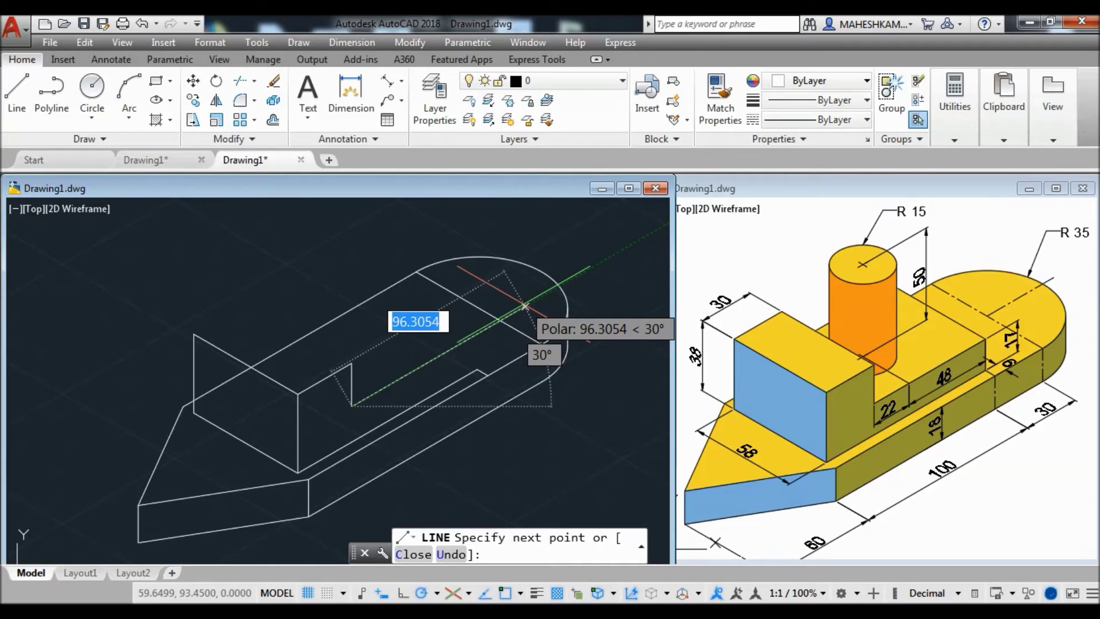
# Step: Add the step's 70-unit top edge and 17-unit drop to the base outline
pyautogui.scroll(3, 494, 342)
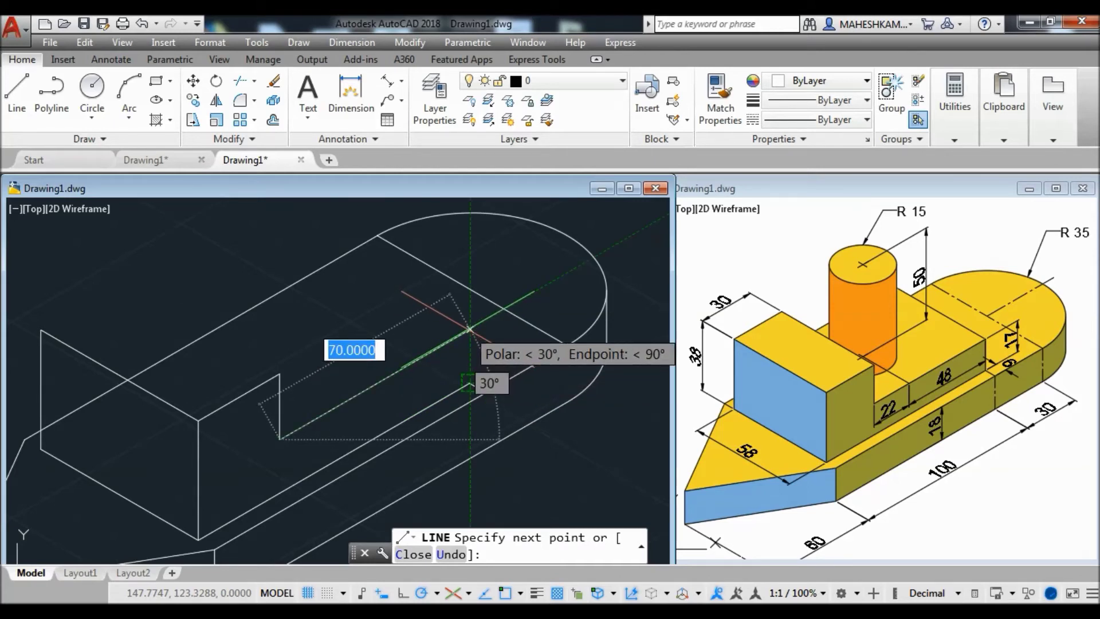
pyautogui.click(469, 329)
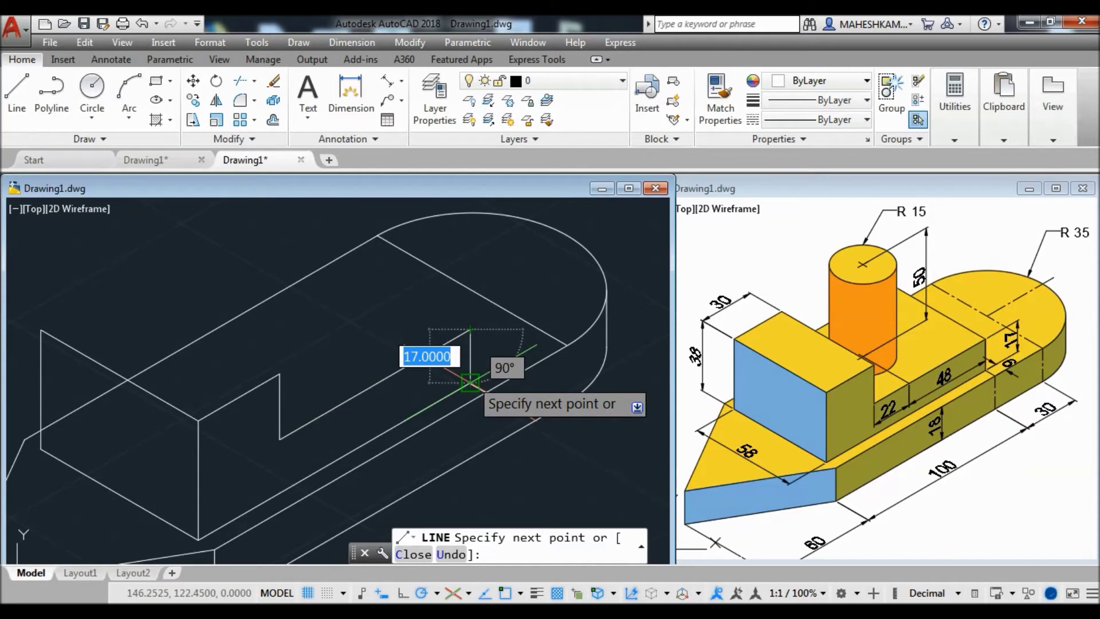
pyautogui.click(470, 382)
pyautogui.press('Return')
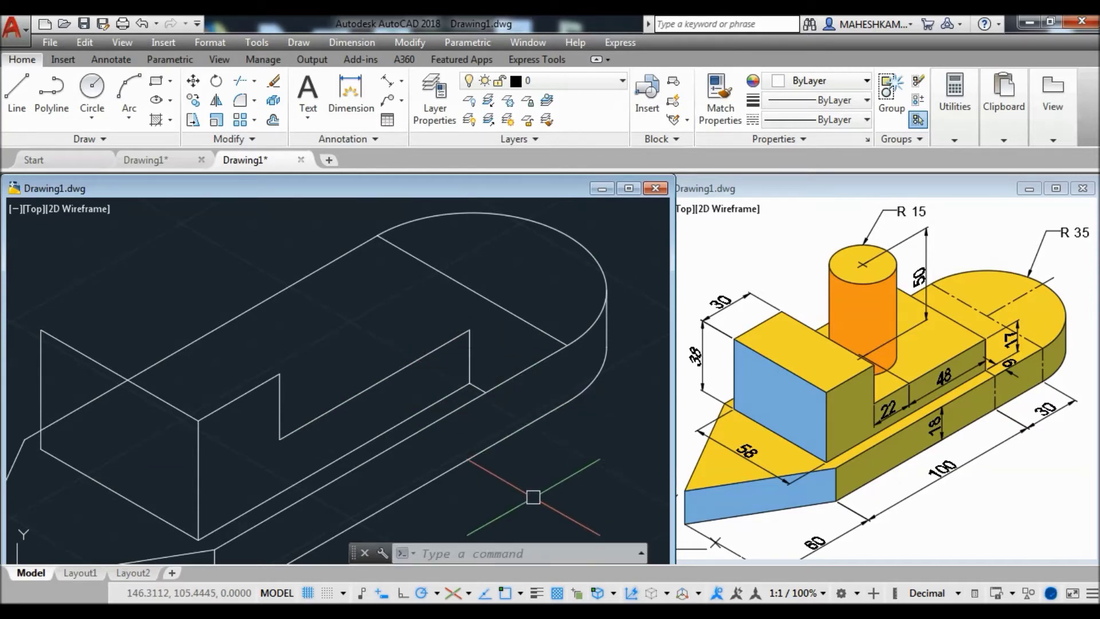
pyautogui.moveTo(533, 500); pyautogui.dragTo(566, 489, button='middle')
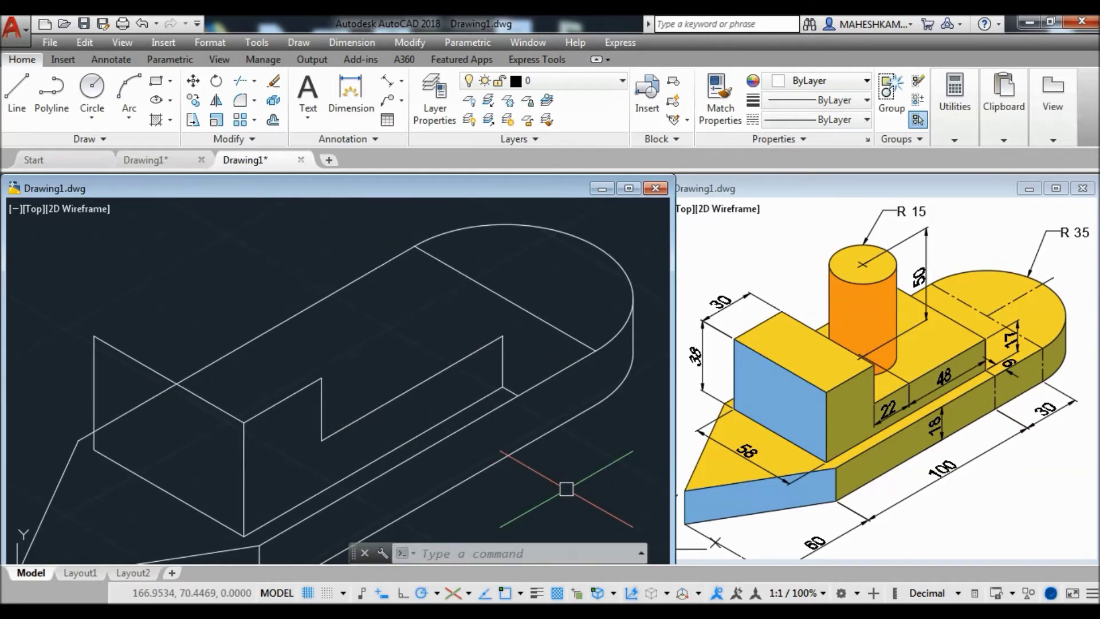
# Step: Draw a 58-unit line across the step top, a 21-unit vertical, and close to the lower endpoint
pyautogui.rightClick(566, 488)
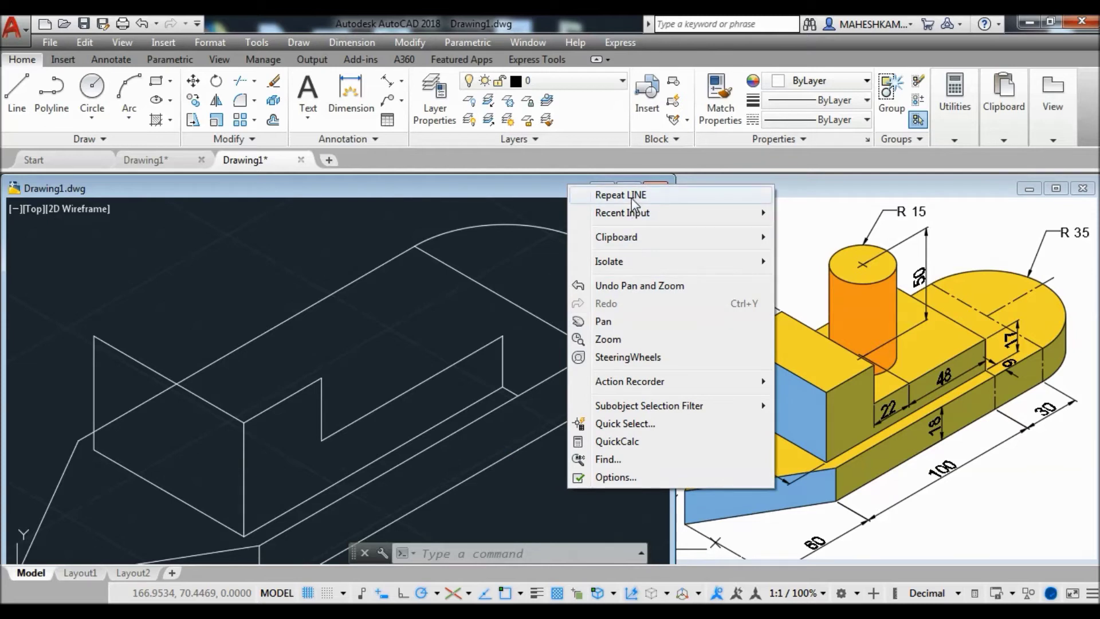
pyautogui.click(635, 195)
pyautogui.click(502, 338)
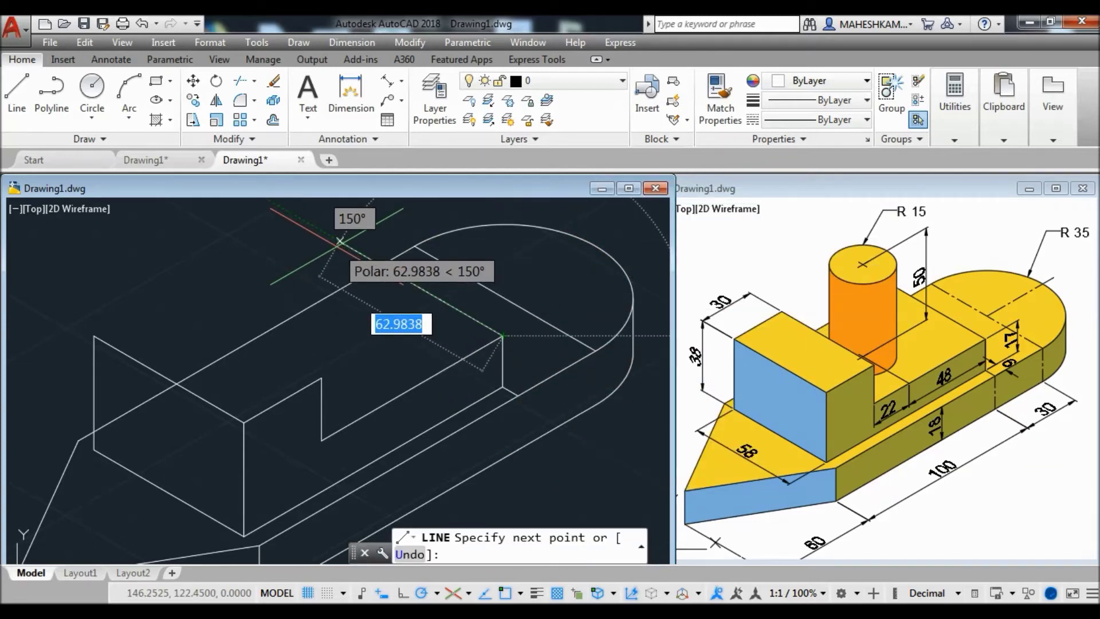
pyautogui.write('58')
pyautogui.press('Return')
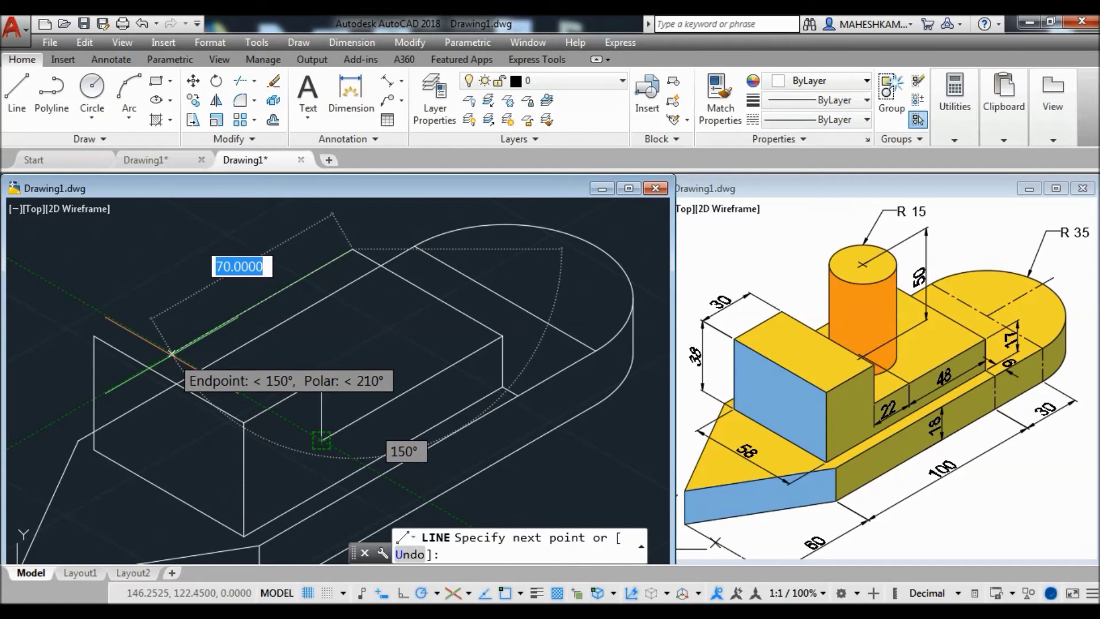
pyautogui.click(172, 354)
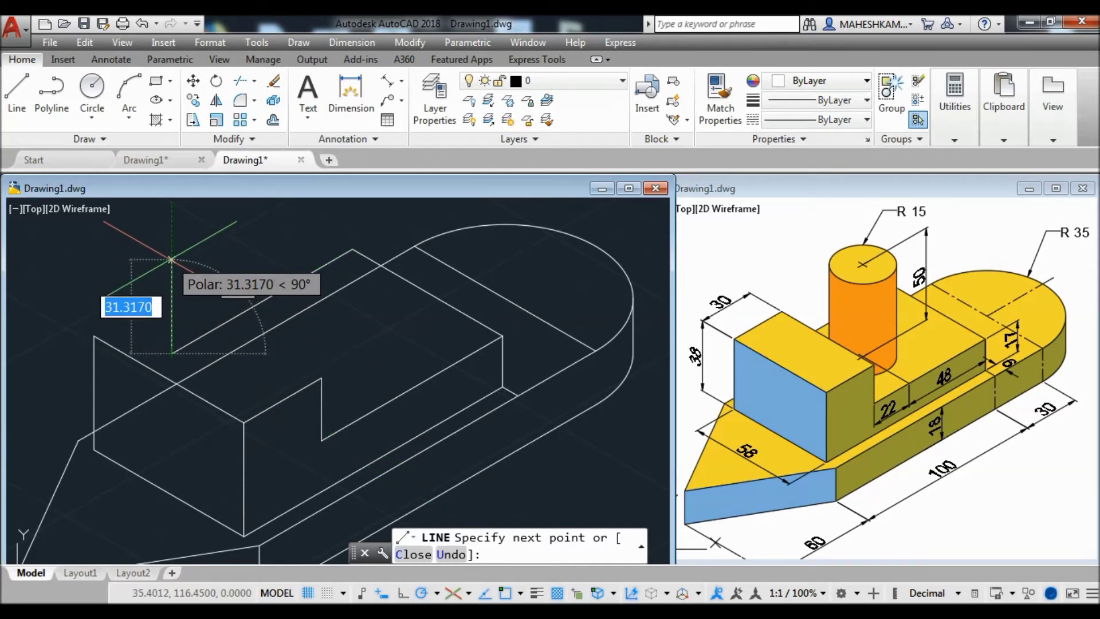
pyautogui.write('21')
pyautogui.press('Return')
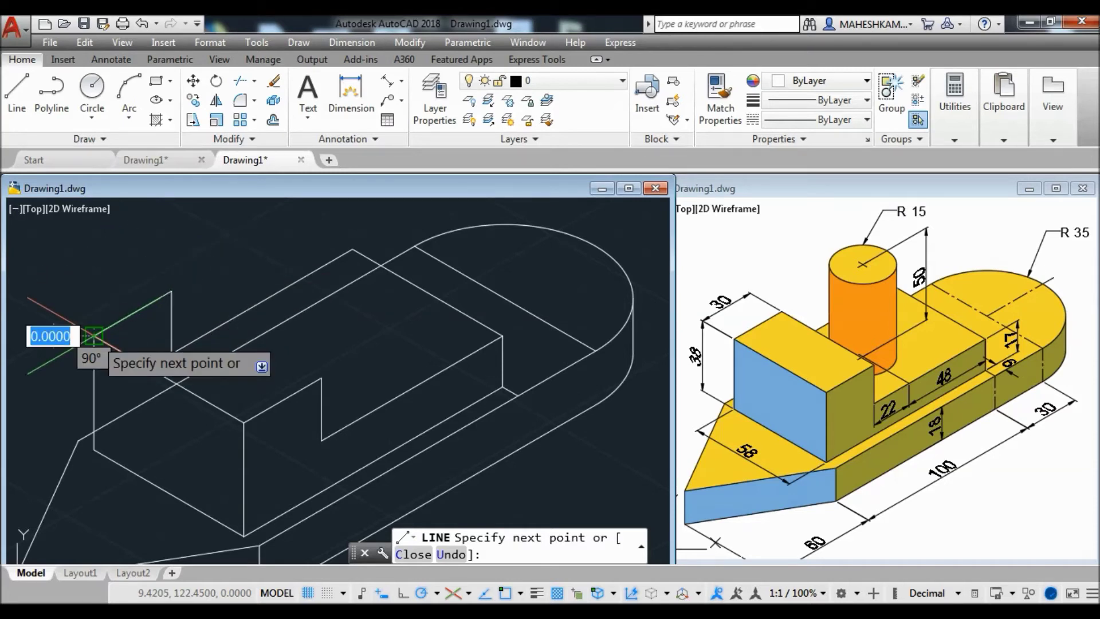
pyautogui.click(93, 336)
pyautogui.press('Return')
# Step: Draw the step's top edge from the vertical edge's top across the block
pyautogui.rightClick(227, 265)
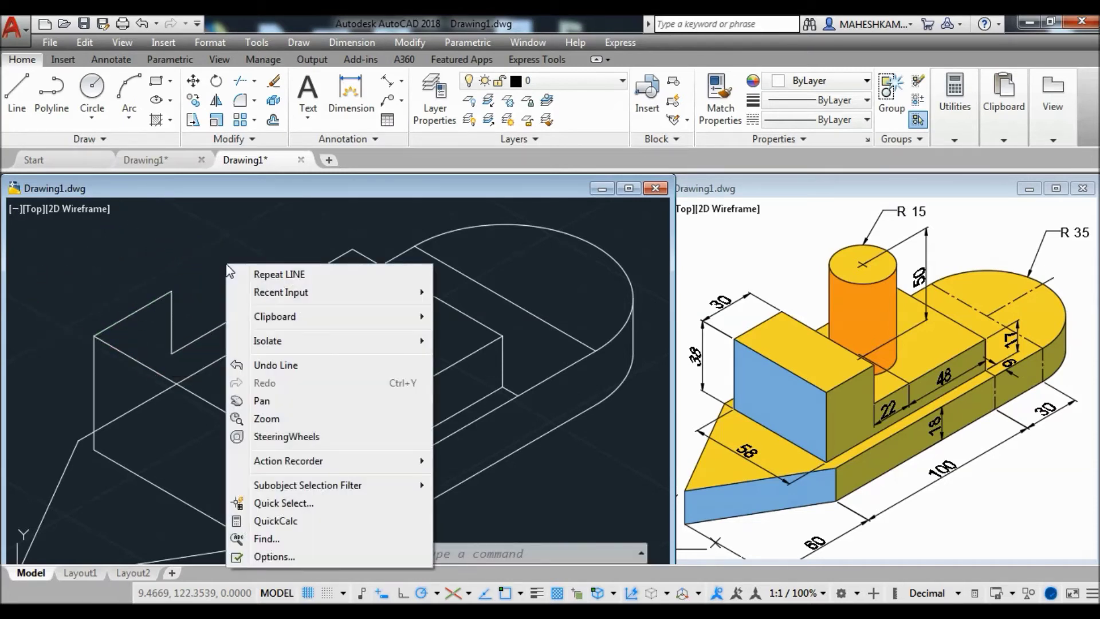
pyautogui.click(261, 275)
pyautogui.click(171, 292)
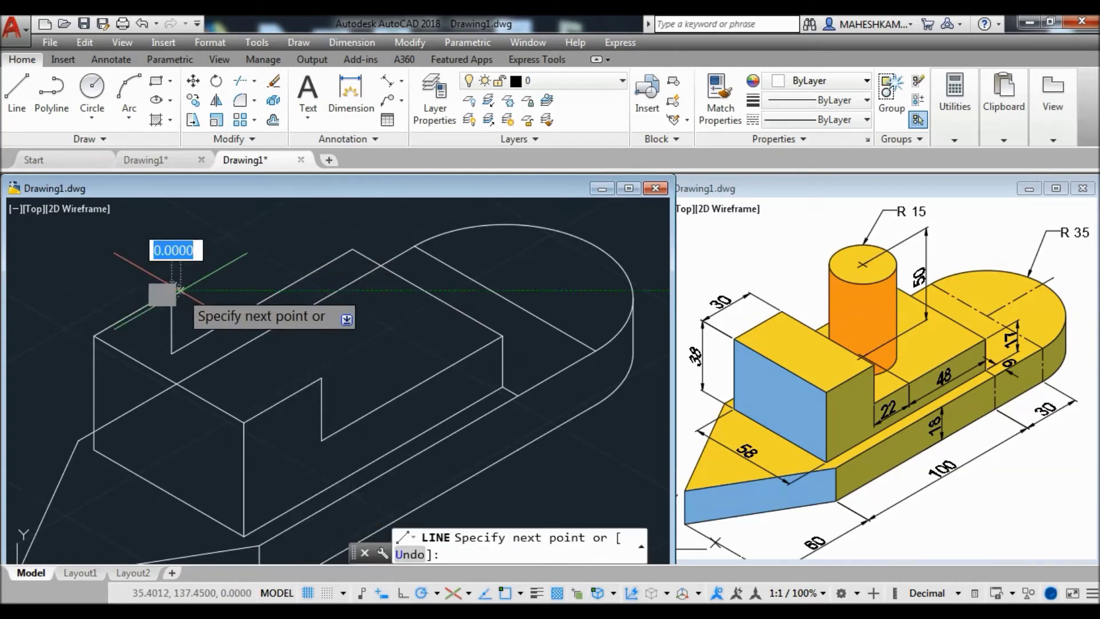
pyautogui.click(322, 378)
pyautogui.press('Return')
pyautogui.write('TR')
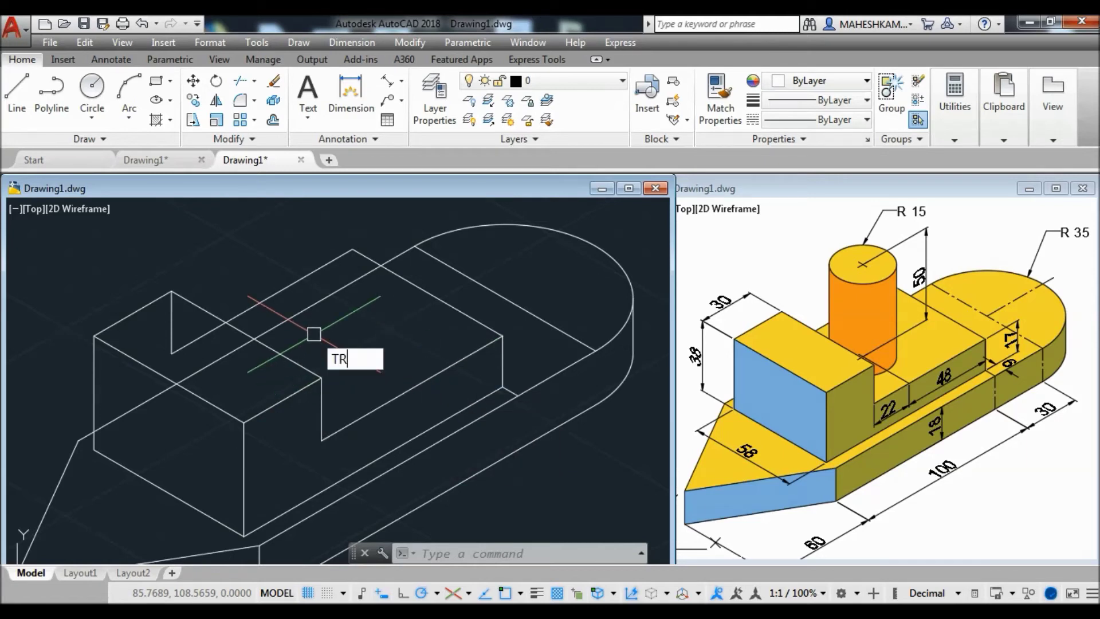
# Step: Erase the leftover vertical line from the raised block
pyautogui.press('Return')
pyautogui.press('Return')
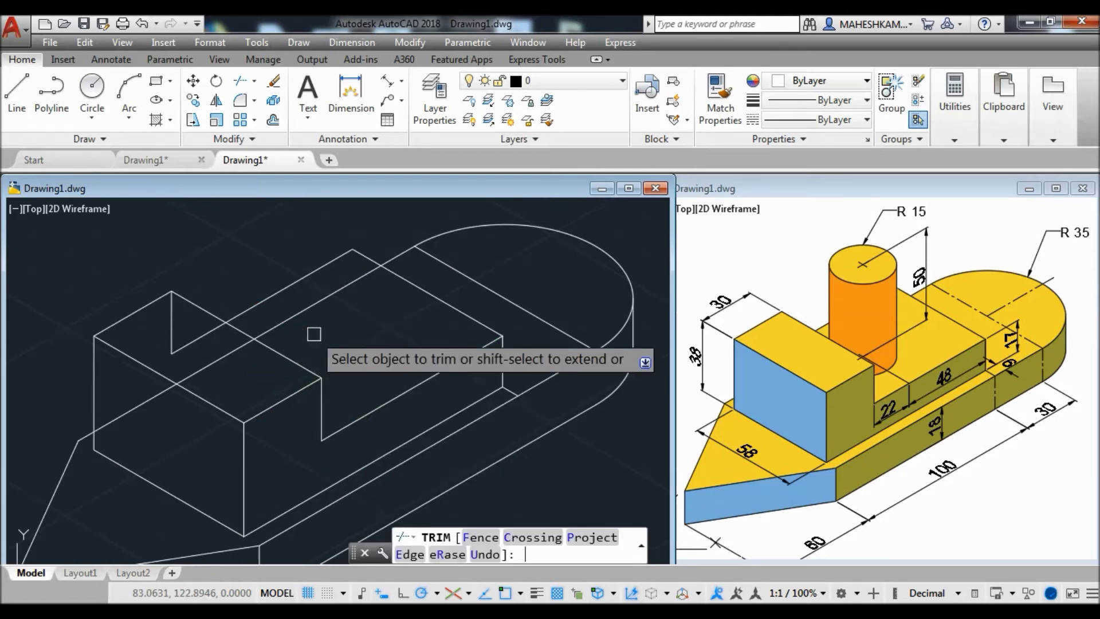
pyautogui.press('Escape')
pyautogui.click(172, 318)
pyautogui.press('Return')
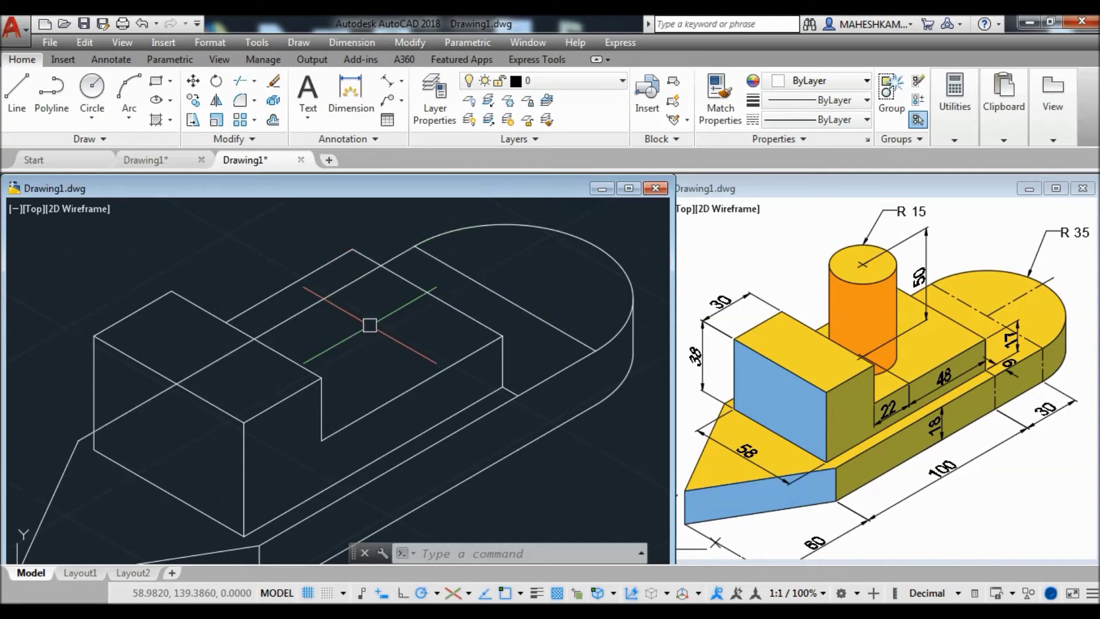
pyautogui.write('TR')
# Step: Trim the excess edge pieces using all objects as cutting edges, then fit the part in view
pyautogui.press('Return')
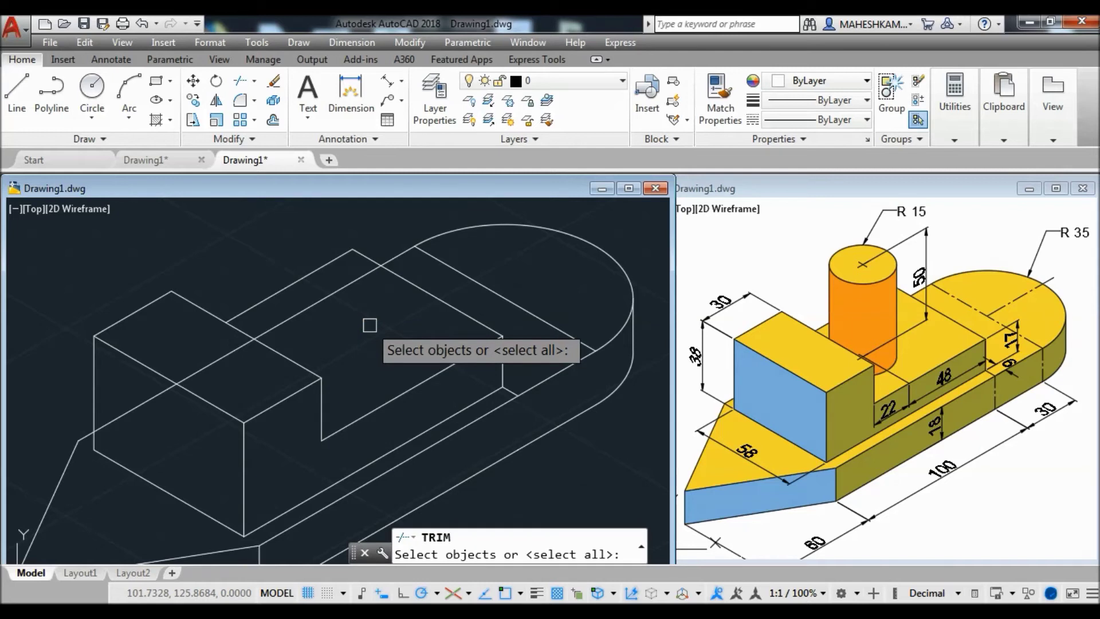
pyautogui.press('Return')
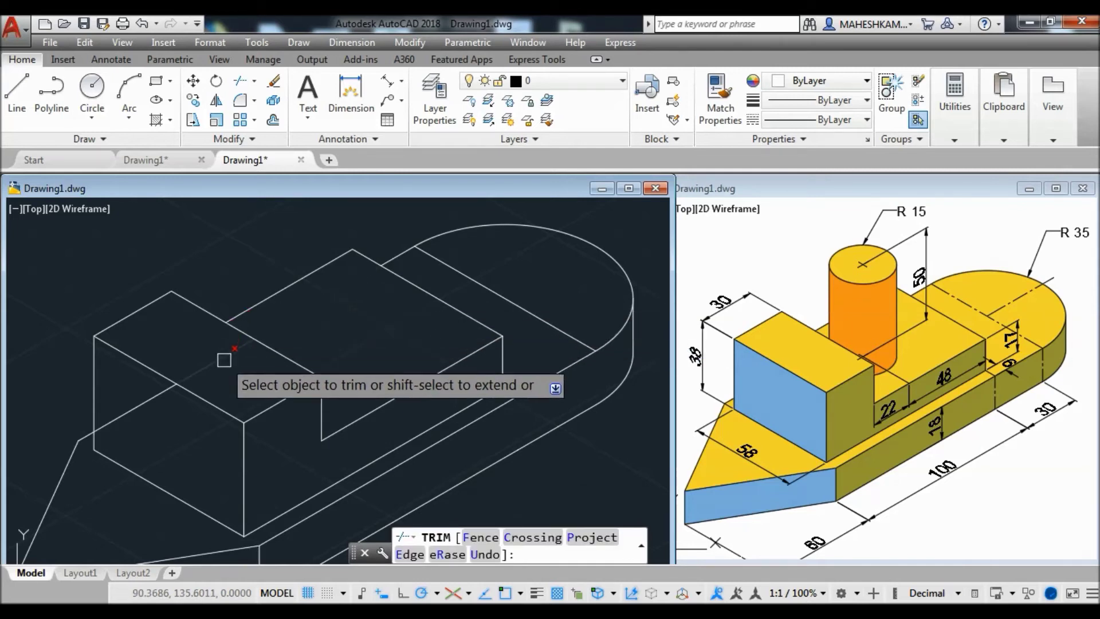
pyautogui.press('Escape')
pyautogui.scroll(-1, 358, 312)
pyautogui.scroll(-1, 366, 318)
pyautogui.scroll(-1, 387, 335)
pyautogui.scroll(-1, 412, 352)
pyautogui.scroll(-1, 458, 389)
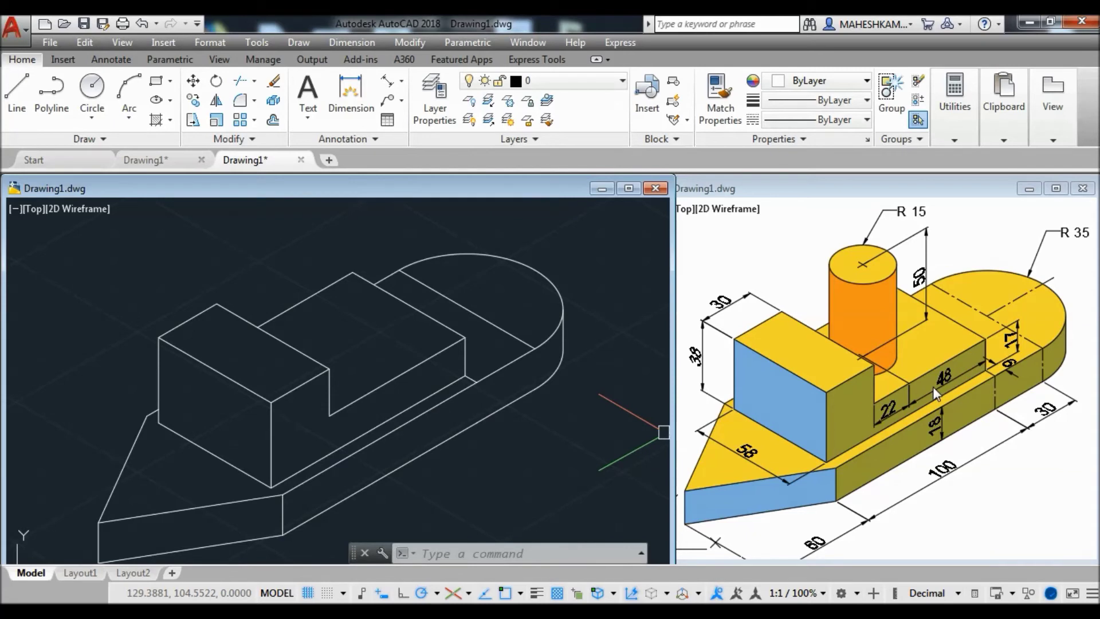
pyautogui.moveTo(478, 471); pyautogui.dragTo(475, 477, button='middle')
pyautogui.scroll(1, 390, 418)
pyautogui.scroll(1, 378, 421)
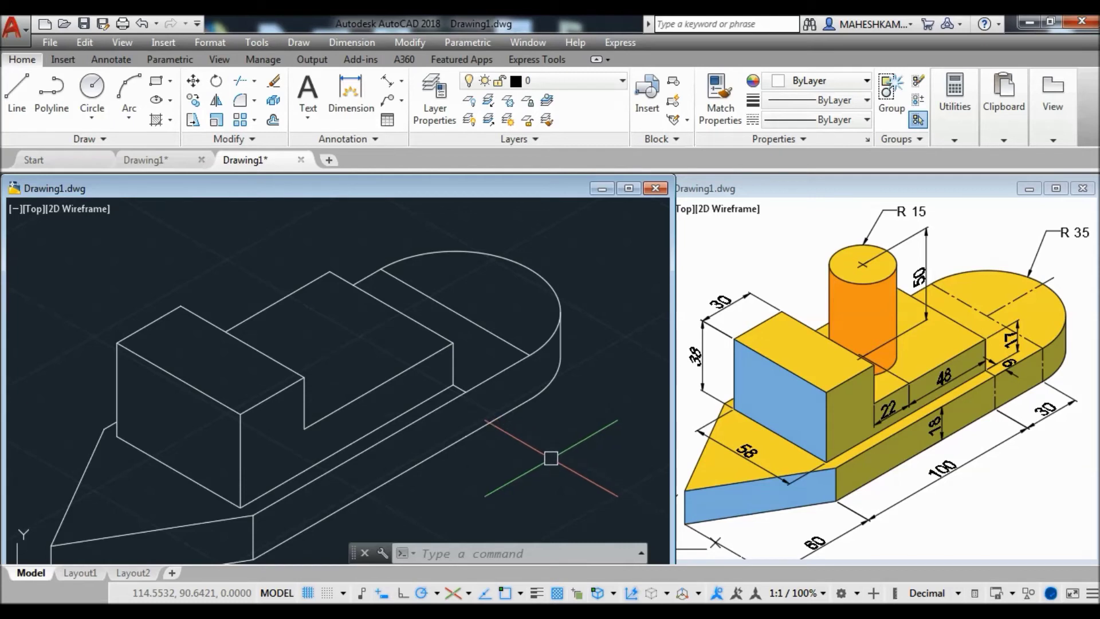
# Step: Draw a 17-unit vertical line up from the notch corner endpoint
pyautogui.write('l')
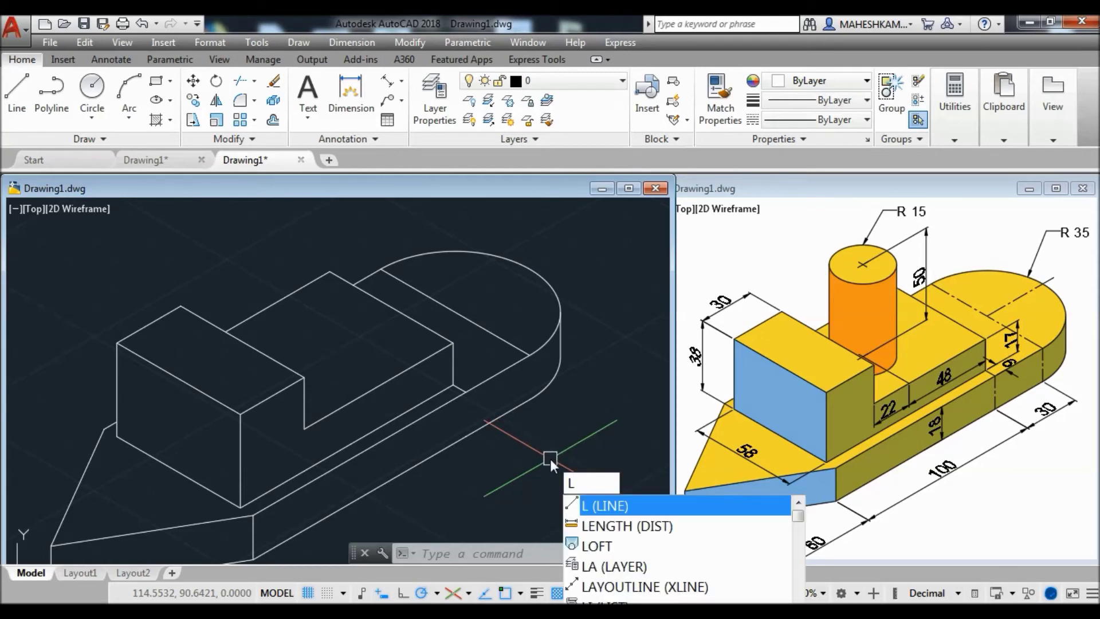
pyautogui.press('Return')
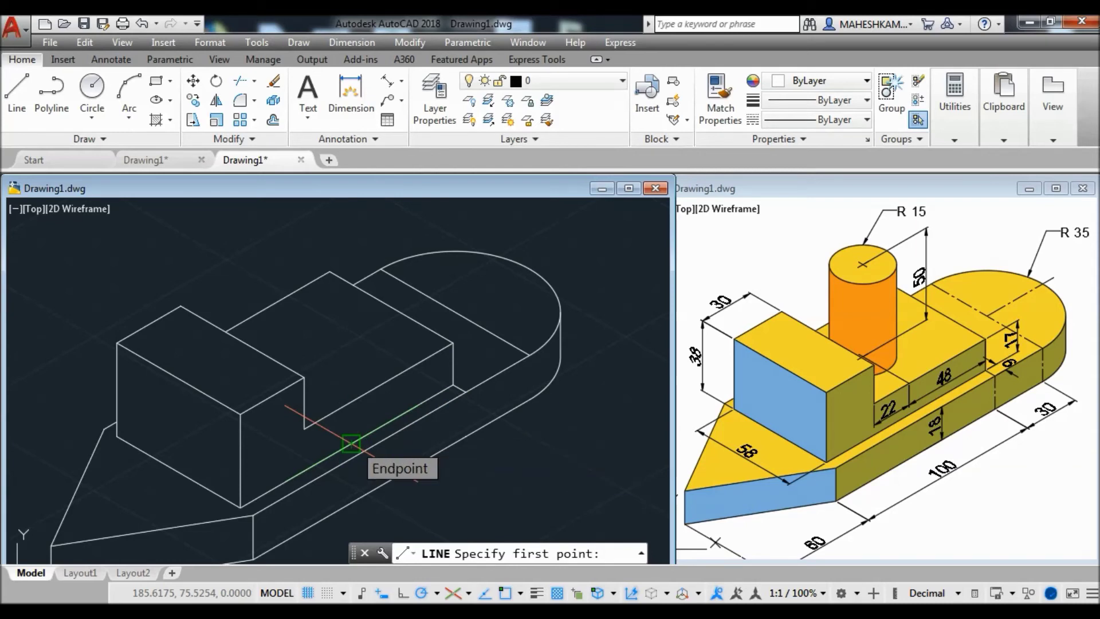
pyautogui.click(351, 443)
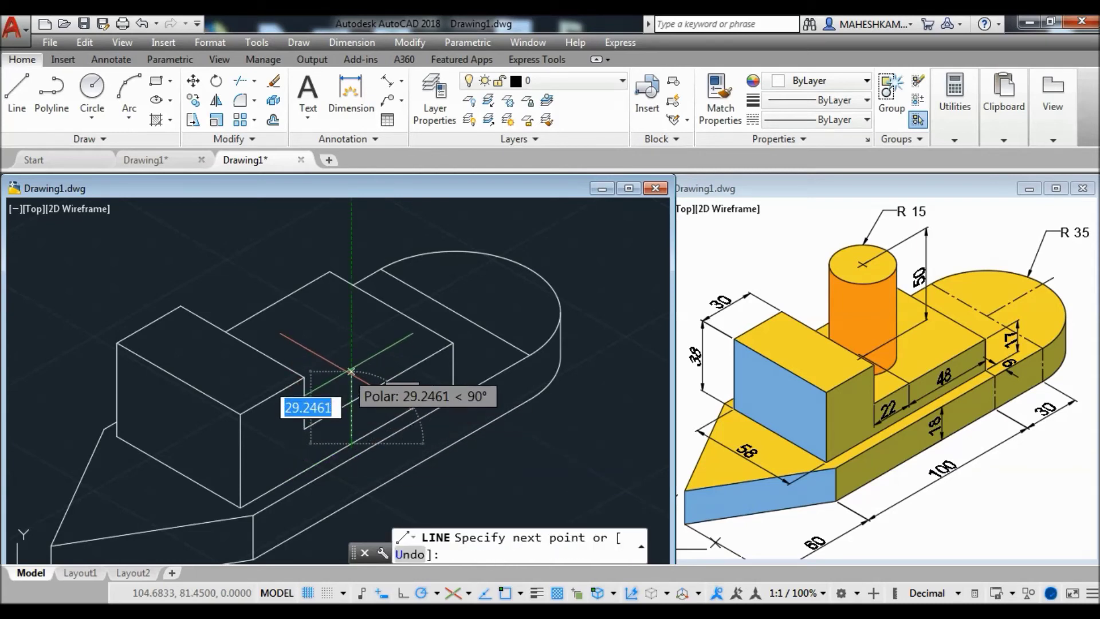
pyautogui.write('17')
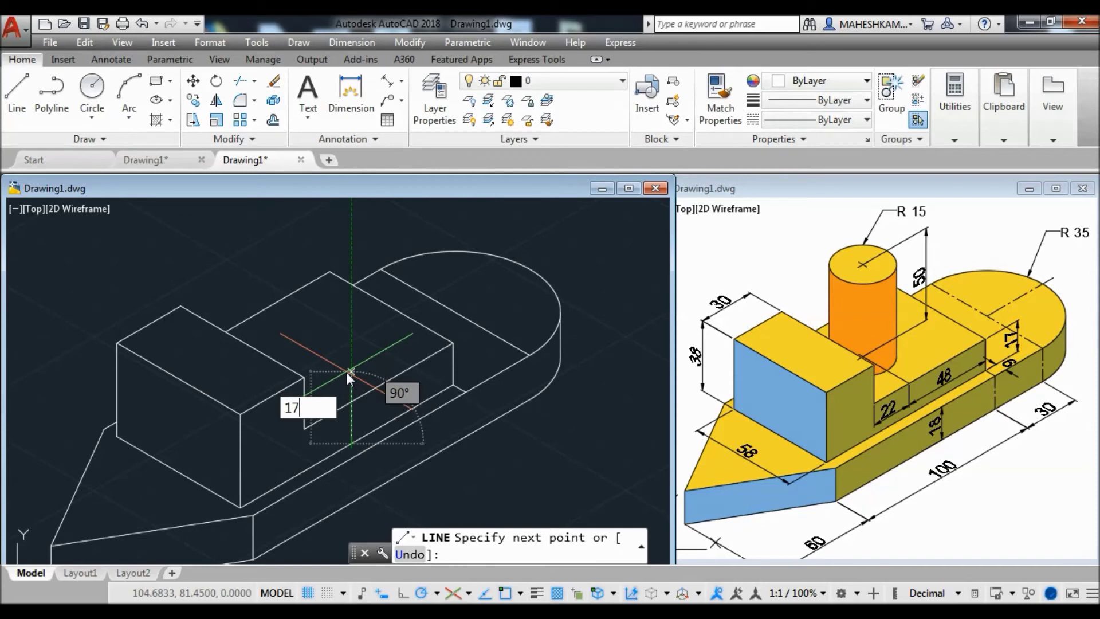
pyautogui.press('Return')
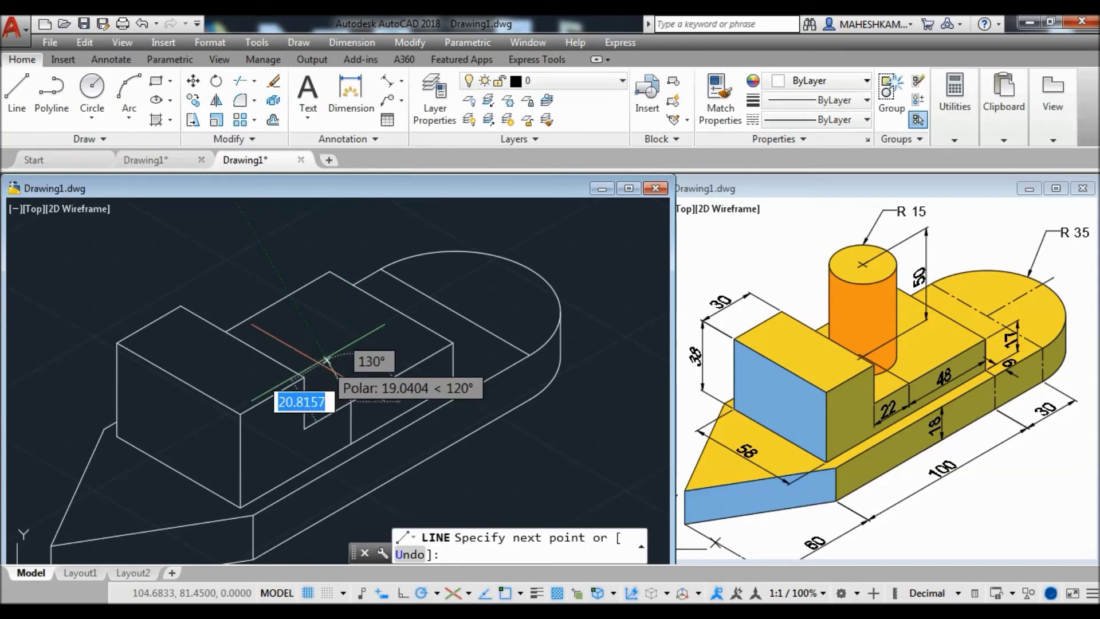
# Step: Continue the line to the edge midpoint as a guide, then select that guide line
pyautogui.scroll(1, 298, 355)
pyautogui.scroll(1, 295, 356)
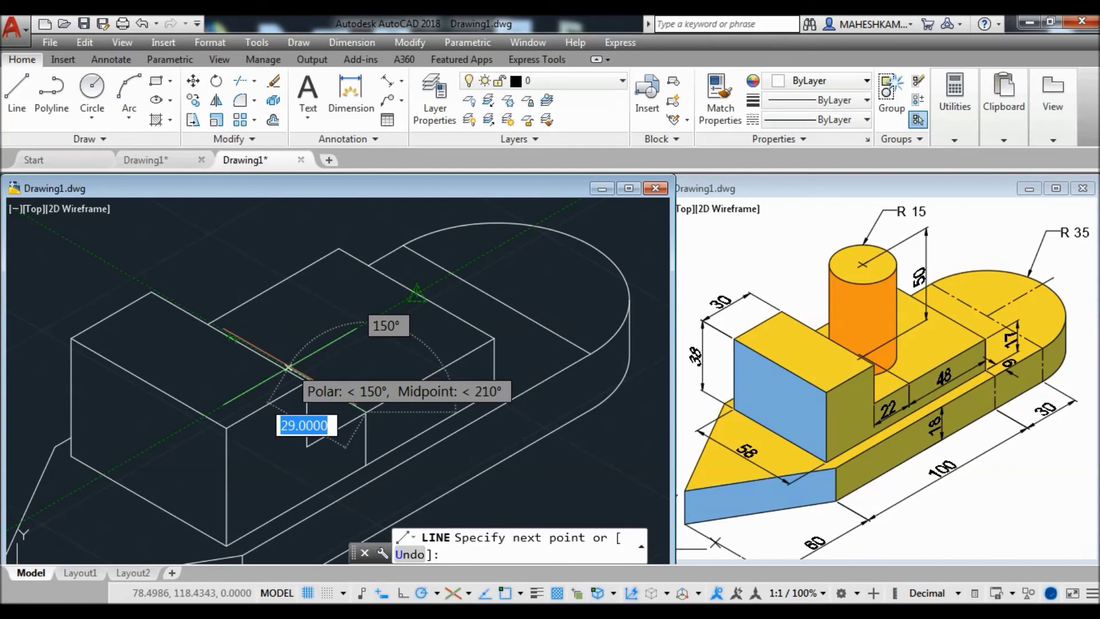
pyautogui.click(288, 367)
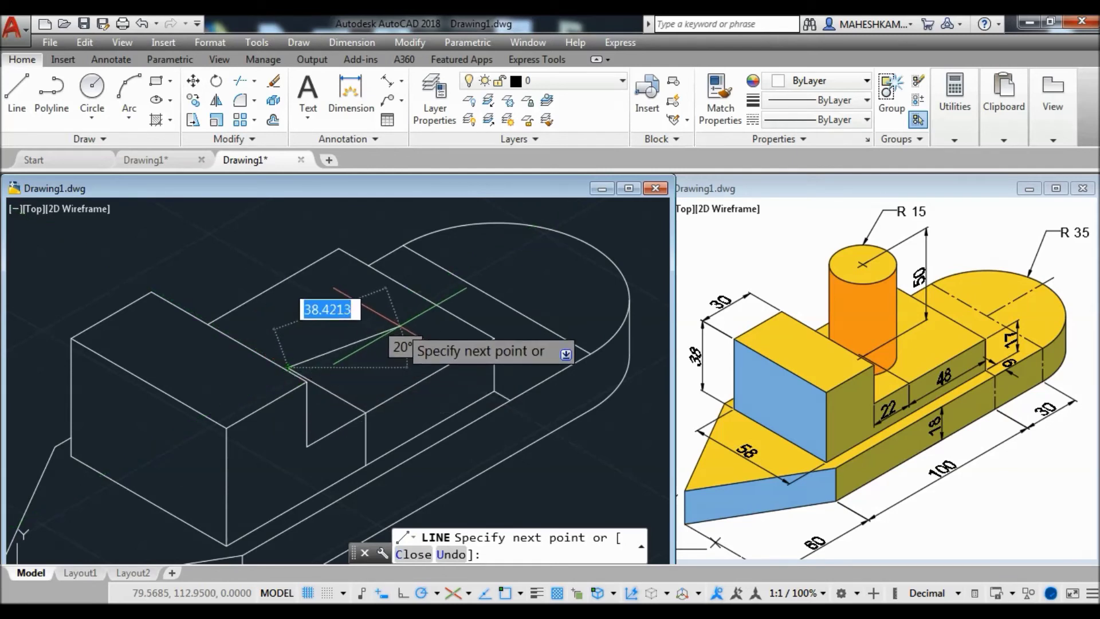
pyautogui.press('Return')
pyautogui.scroll(2, 315, 370)
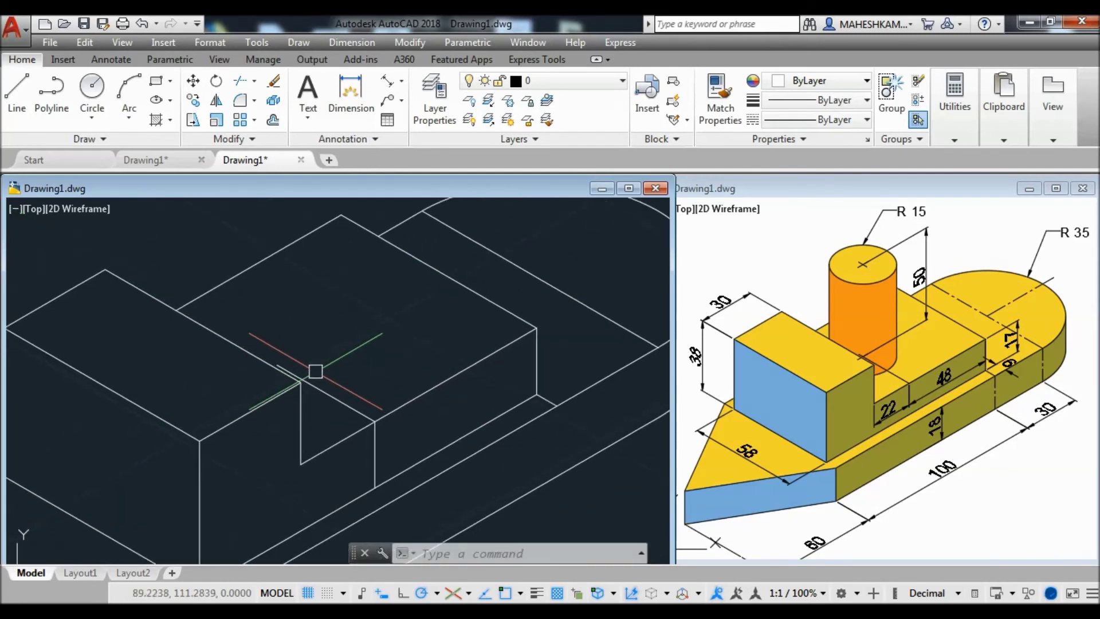
pyautogui.click(277, 364)
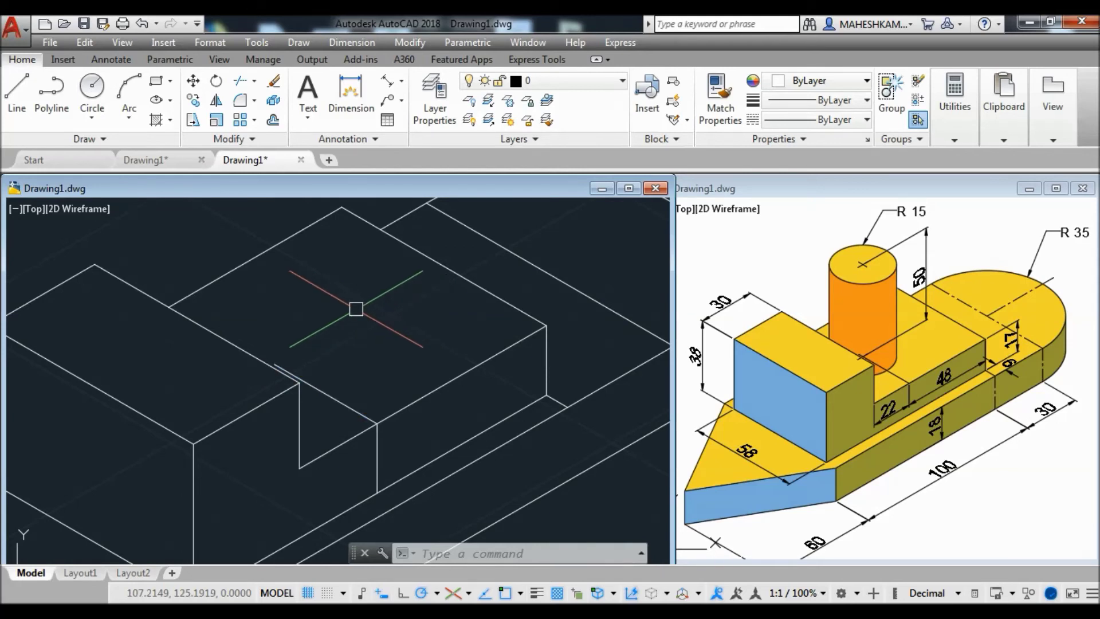
# Step: Draw an R15 isocircle centred at the guide line's end on the lower step
pyautogui.write('EL')
pyautogui.press('Return')
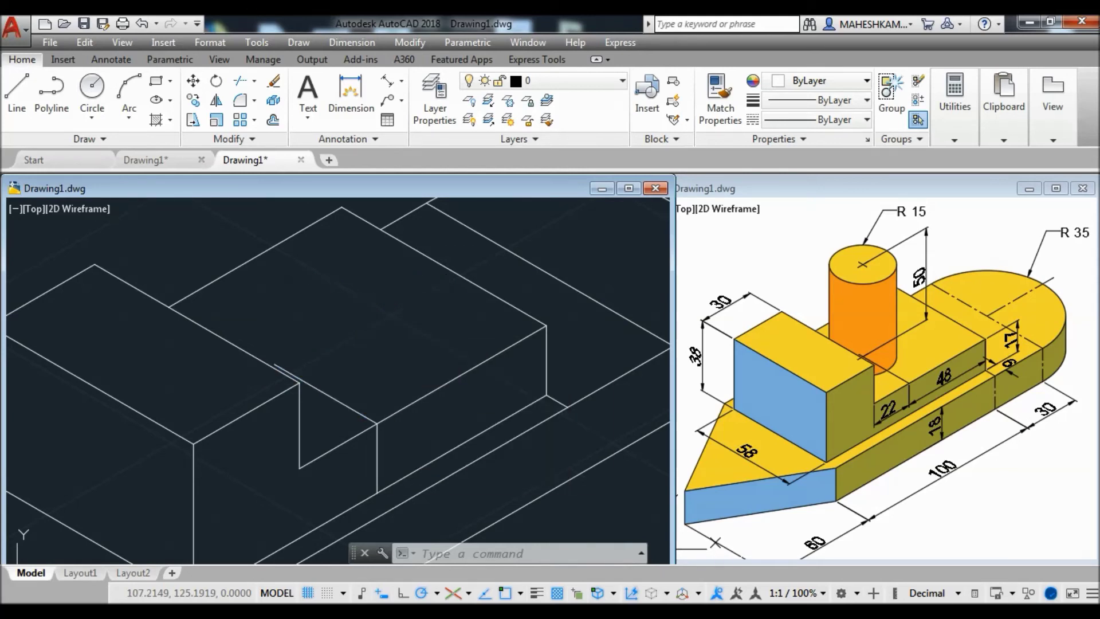
pyautogui.write('I')
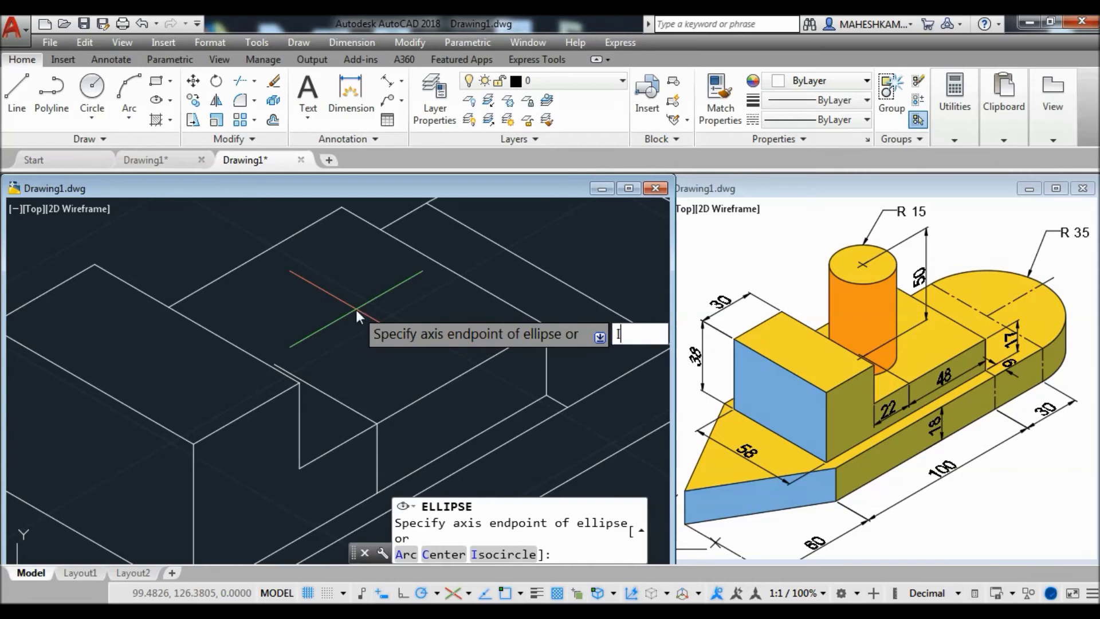
pyautogui.press('Return')
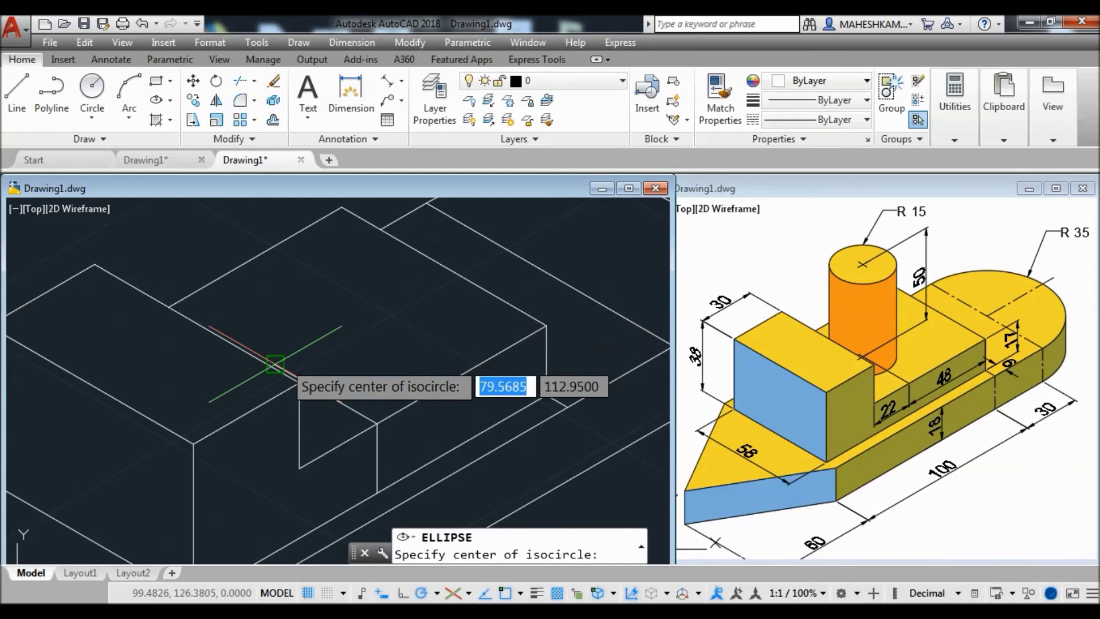
pyautogui.click(274, 364)
pyautogui.write('15')
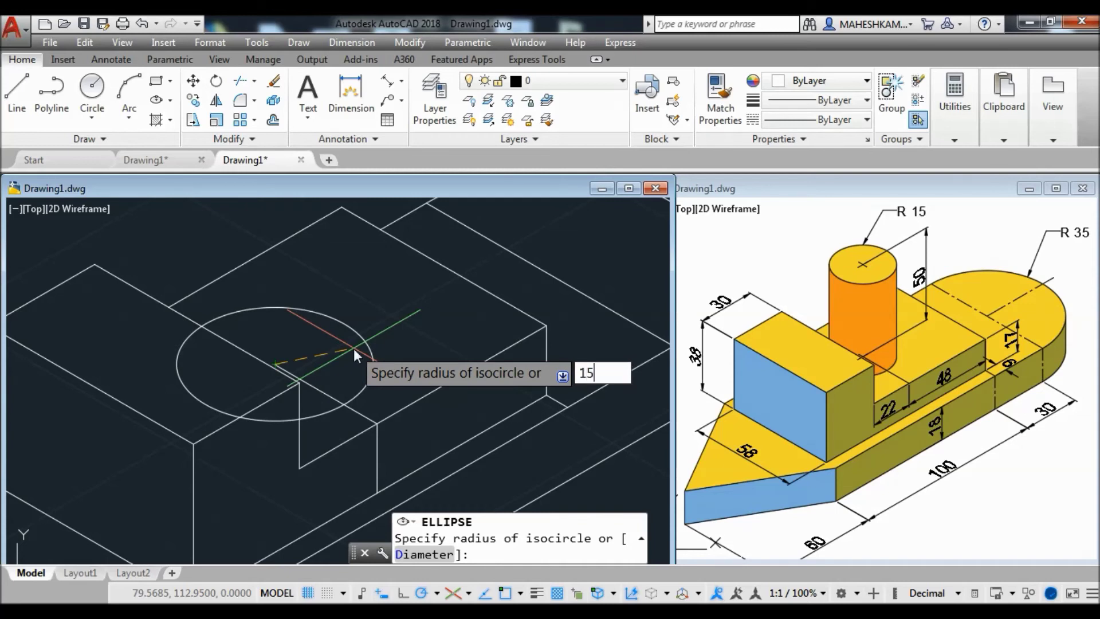
pyautogui.press('Return')
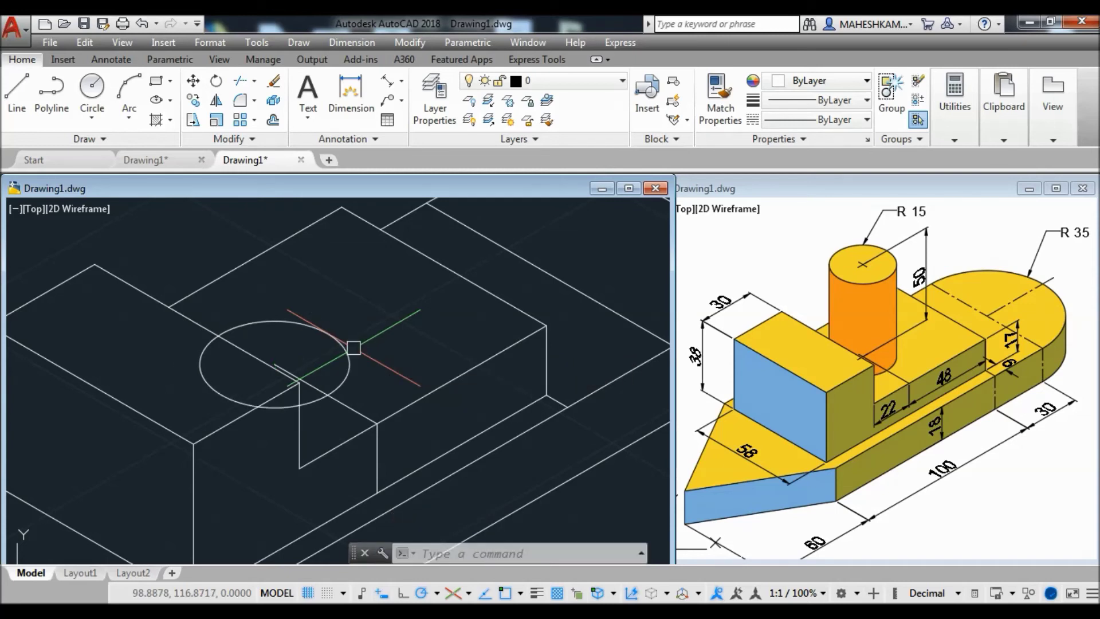
pyautogui.scroll(-2, 353, 347)
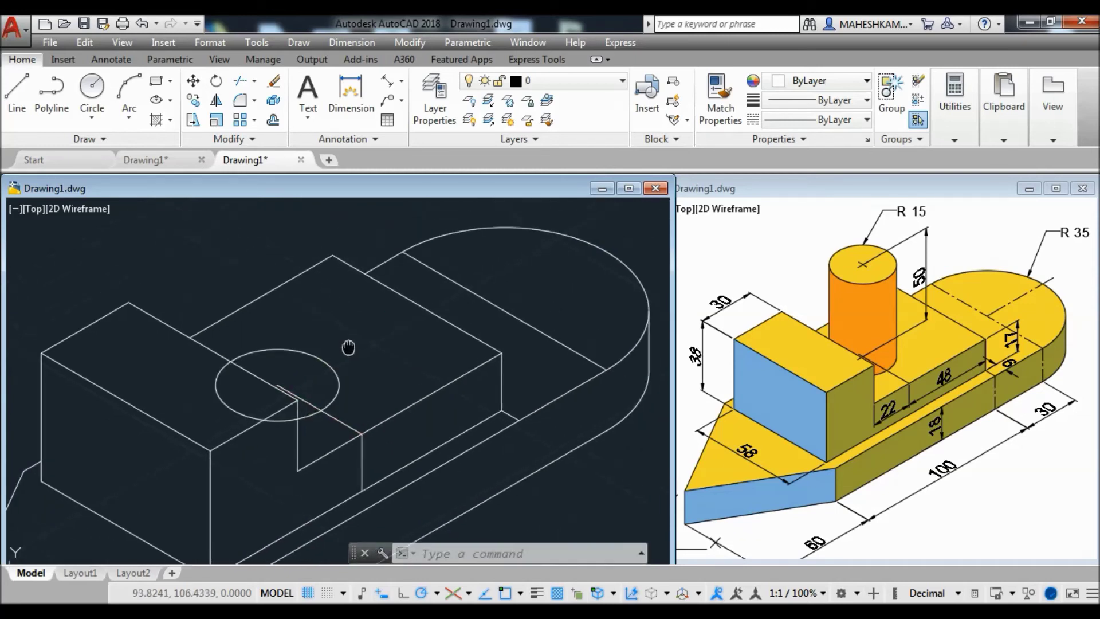
pyautogui.scroll(-1, 337, 361)
pyautogui.click(328, 389)
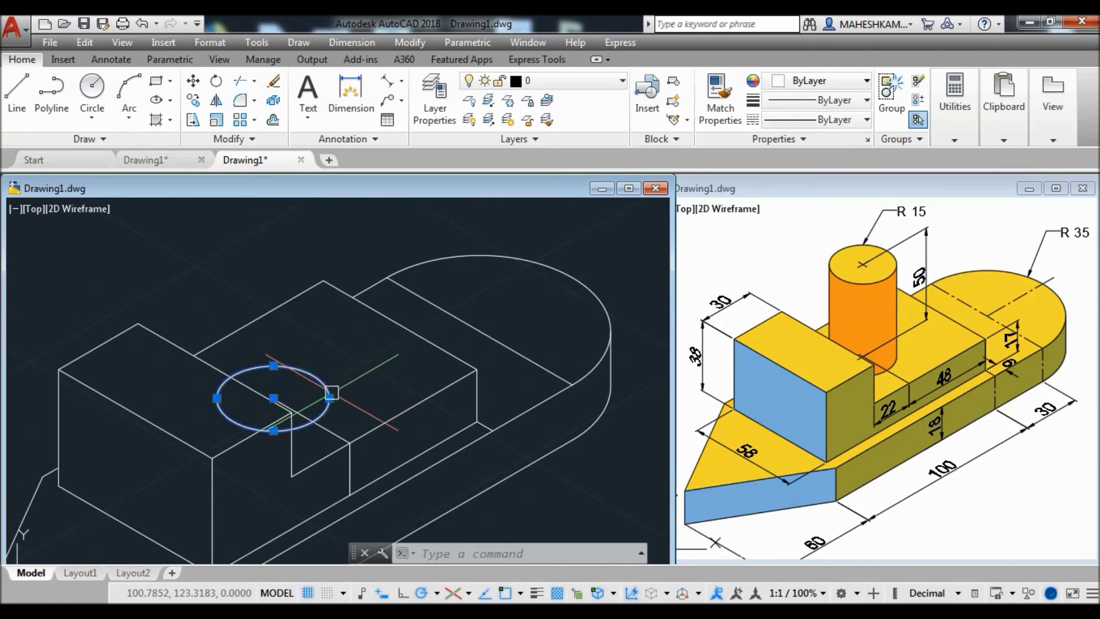
# Step: Copy the isocircle 50 units straight up from its centre
pyautogui.write('Co')
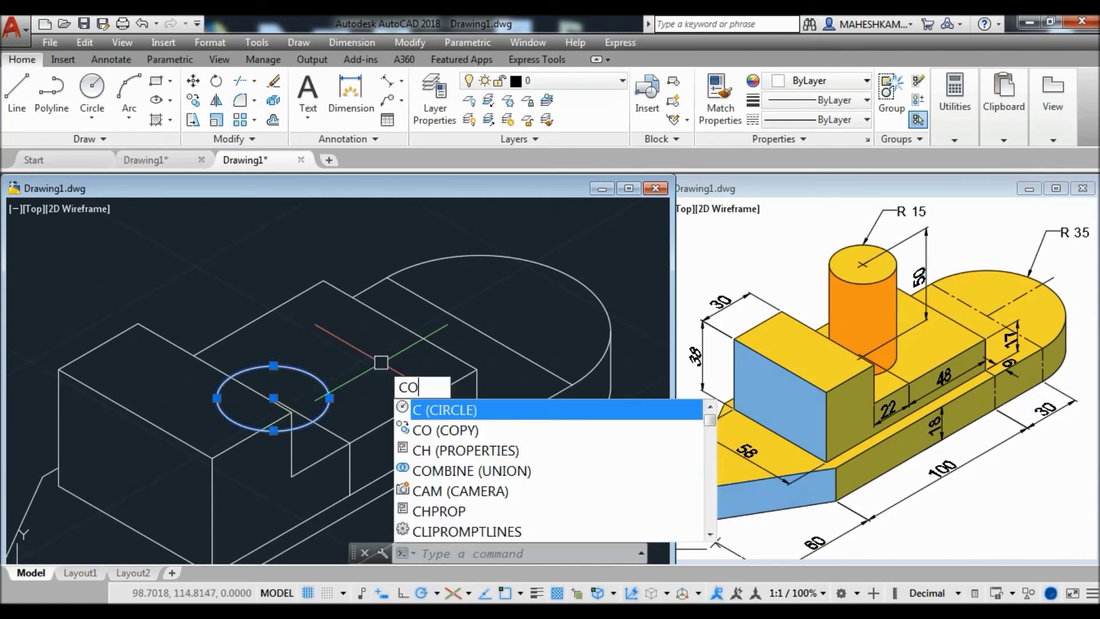
pyautogui.press('Return')
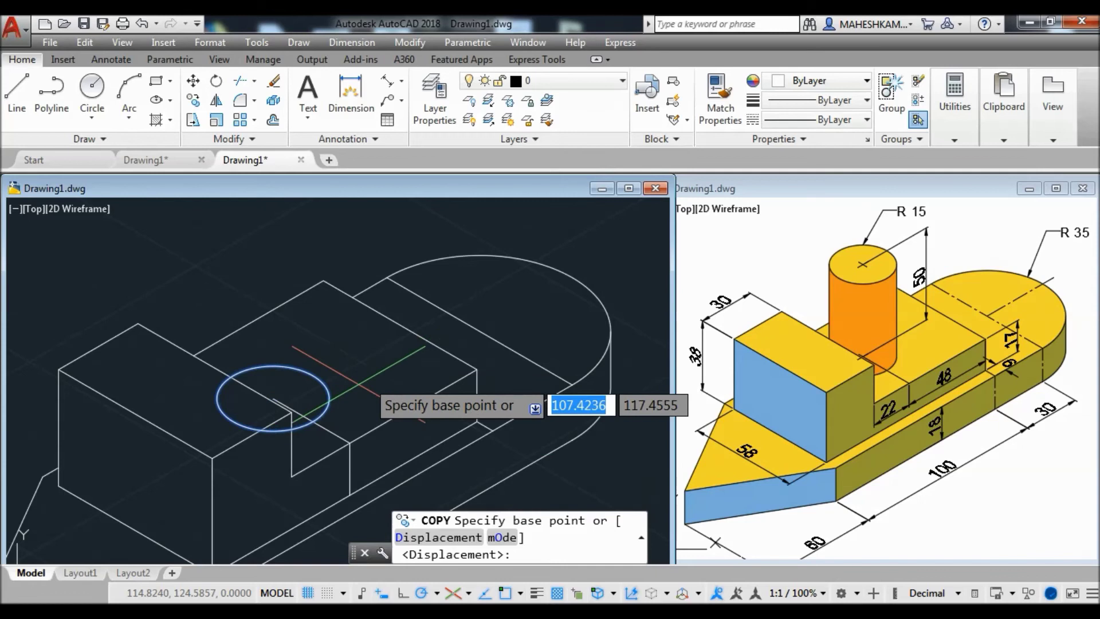
pyautogui.click(273, 397)
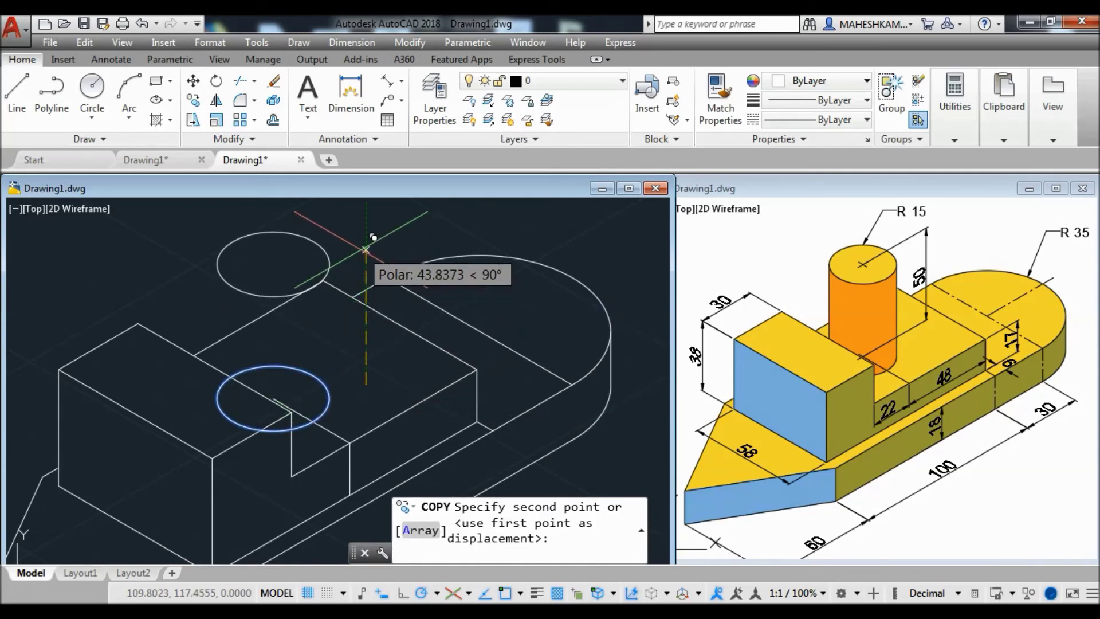
pyautogui.write('50')
pyautogui.press('Return')
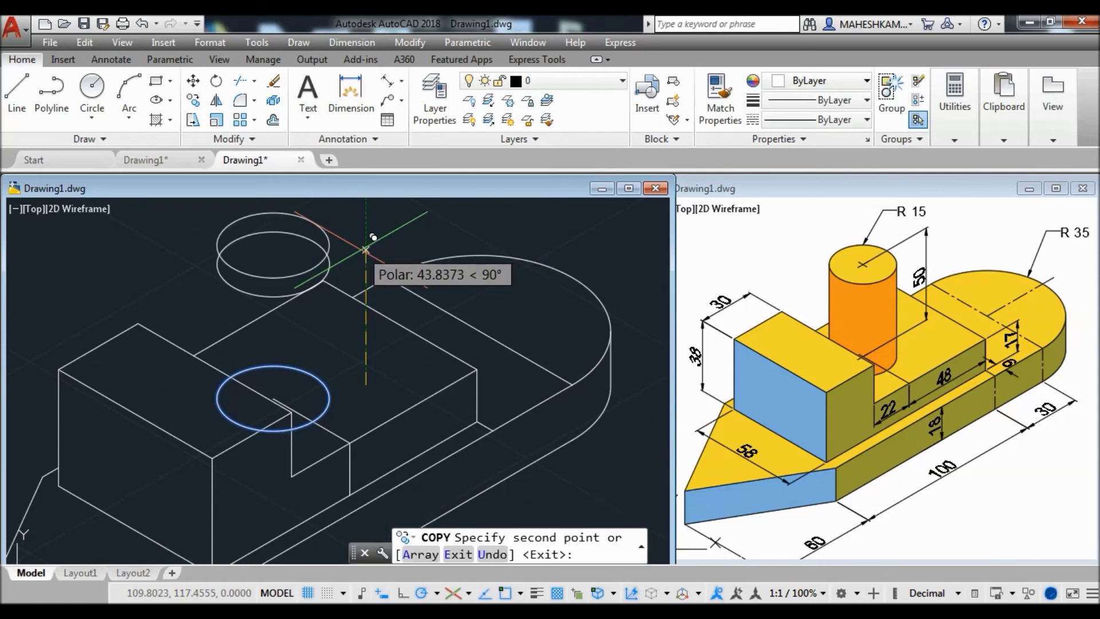
pyautogui.press('Return')
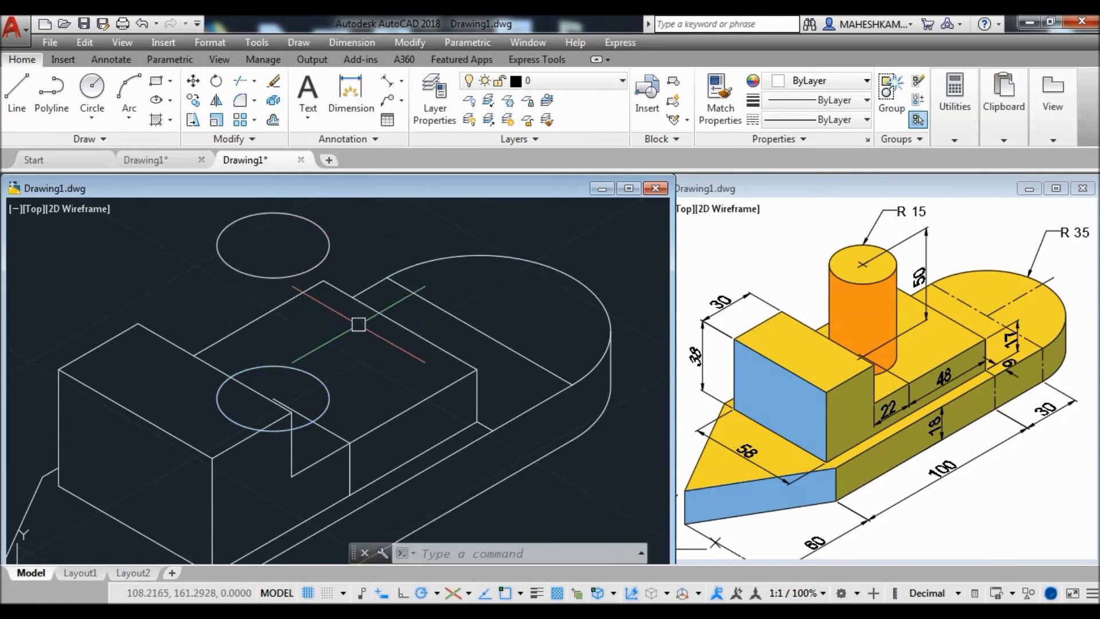
pyautogui.write('L')
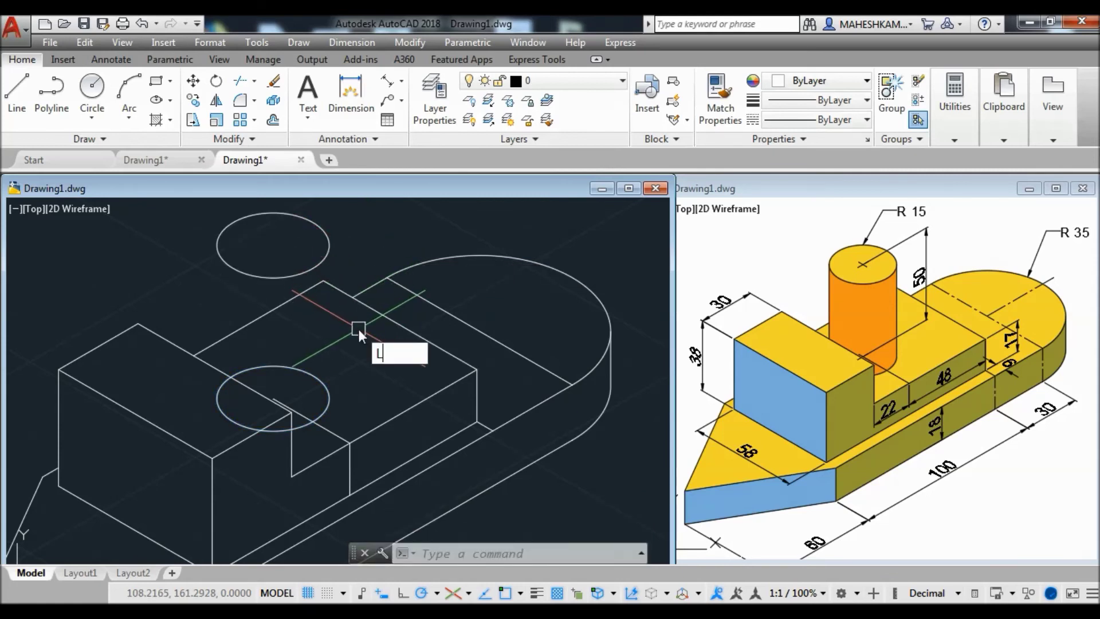
# Step: Draw vertical side lines joining the upper and lower circle quadrants on both sides
pyautogui.press('Return')
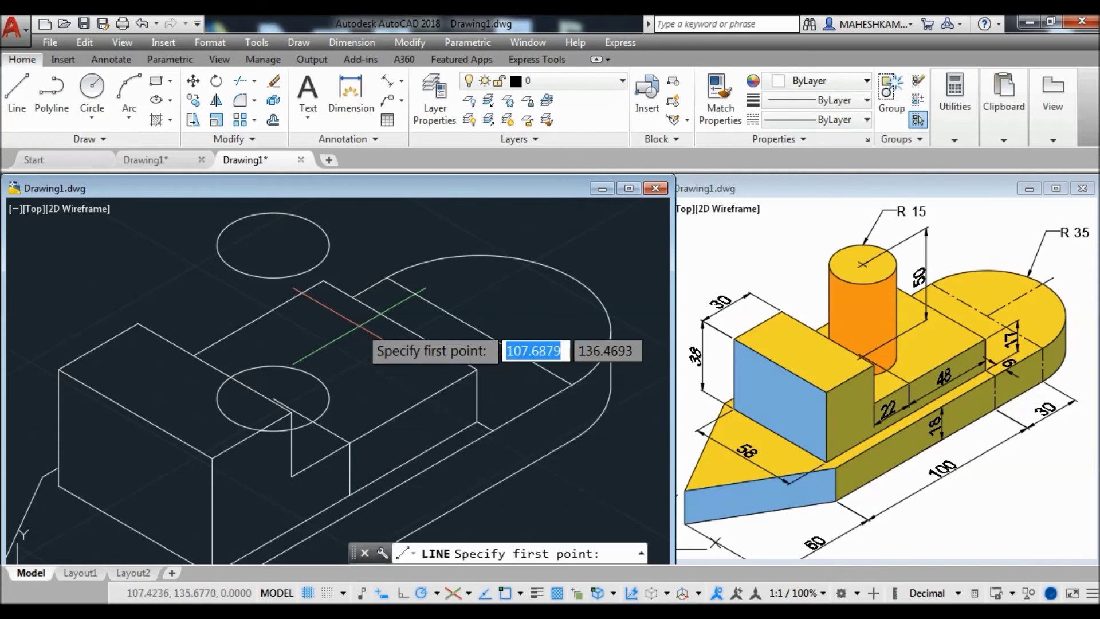
pyautogui.click(329, 245)
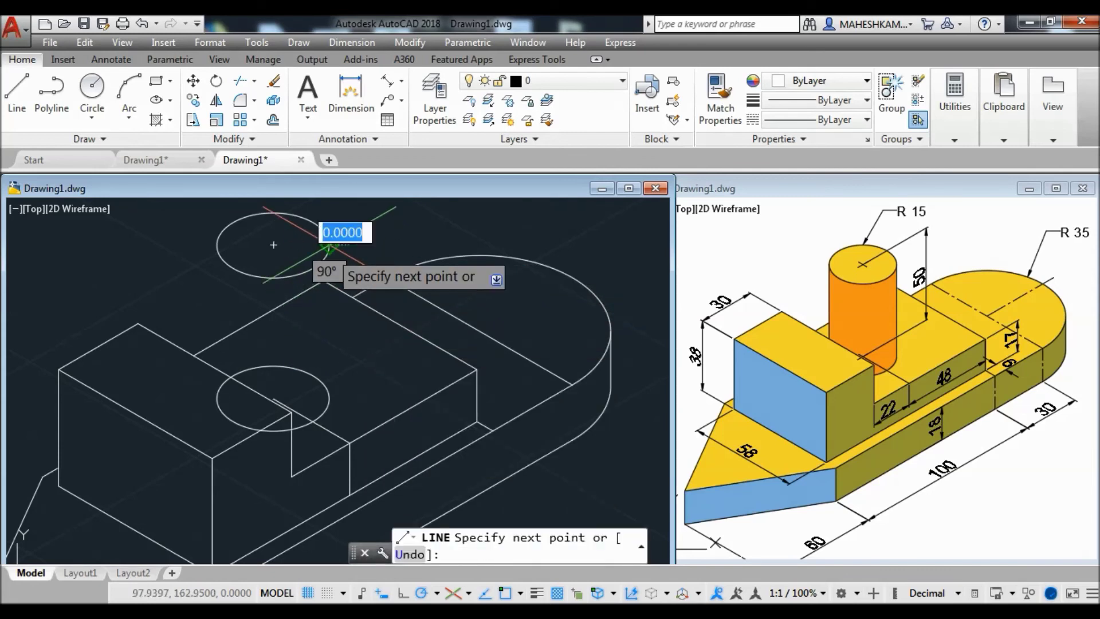
pyautogui.click(329, 398)
pyautogui.press('Return')
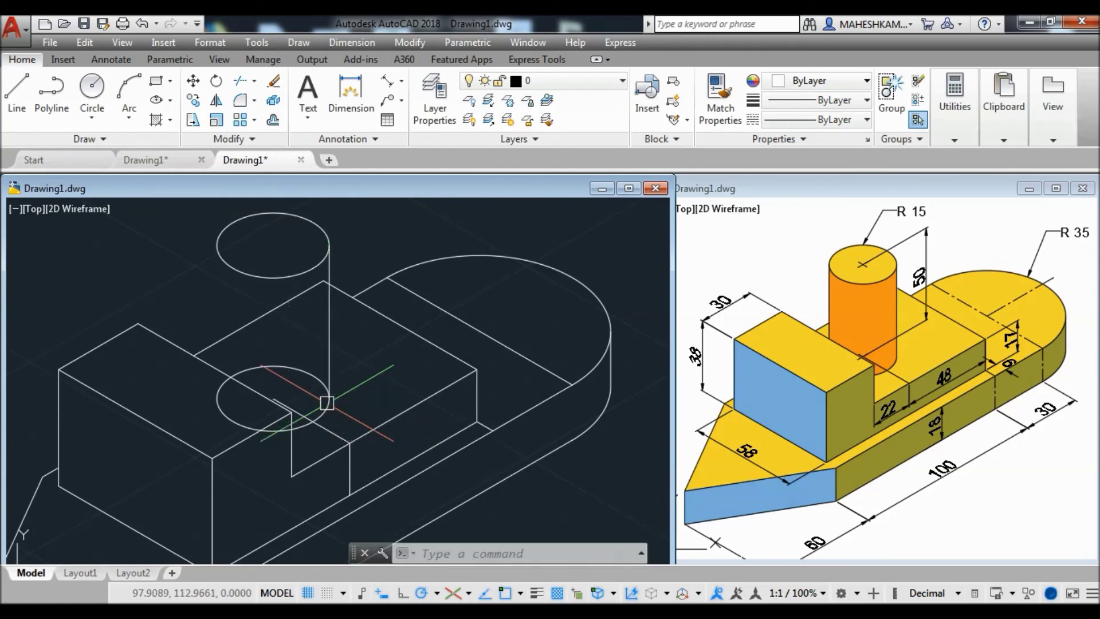
pyautogui.rightClick(356, 395)
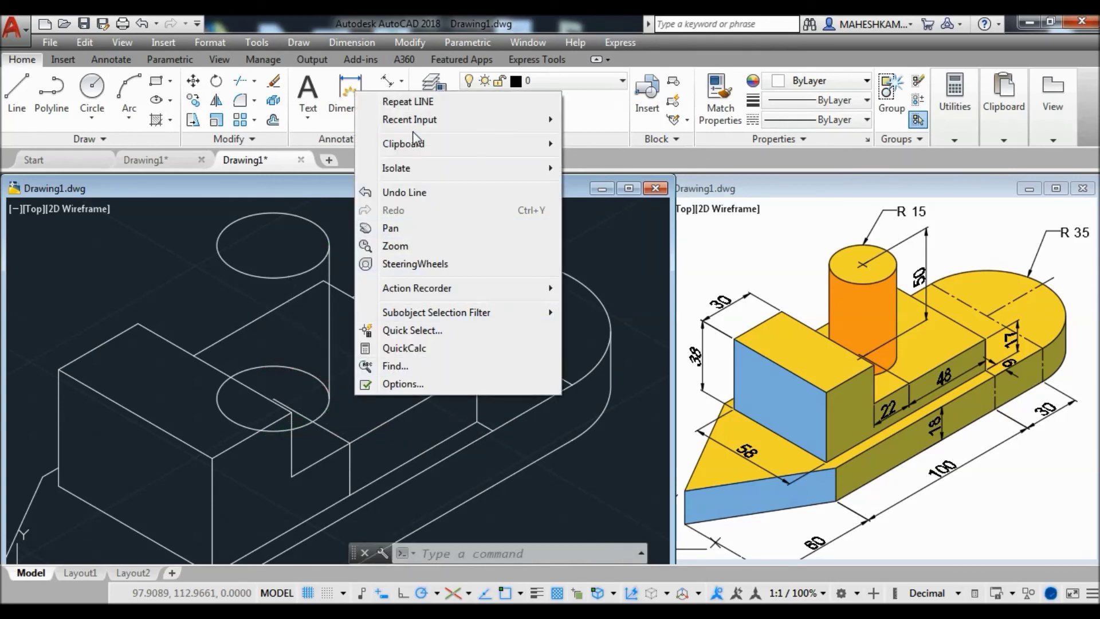
pyautogui.click(409, 102)
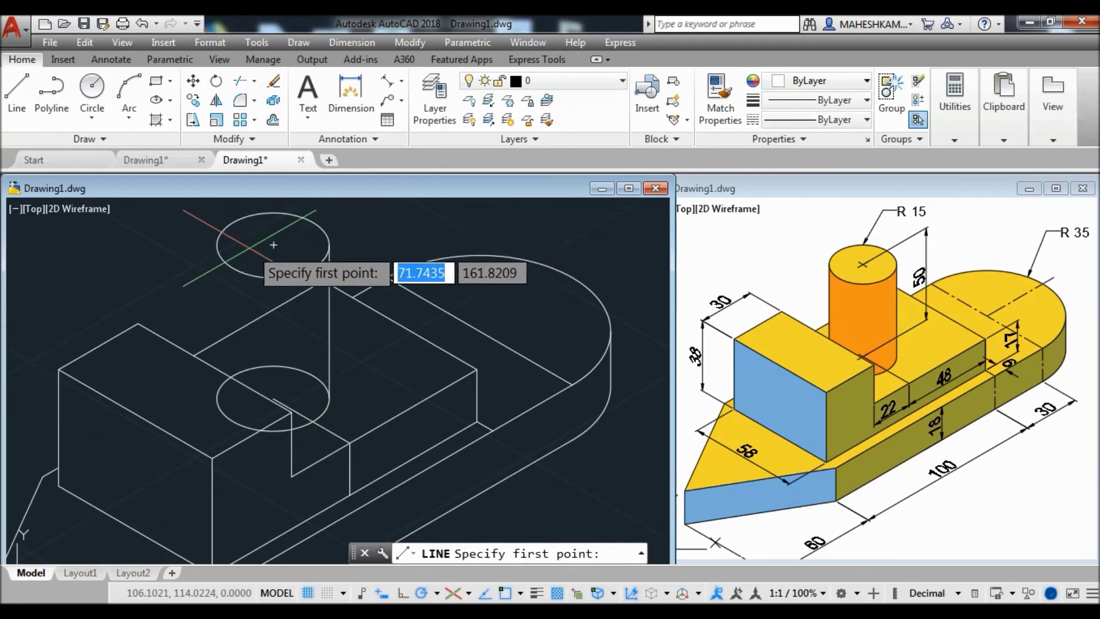
pyautogui.click(218, 245)
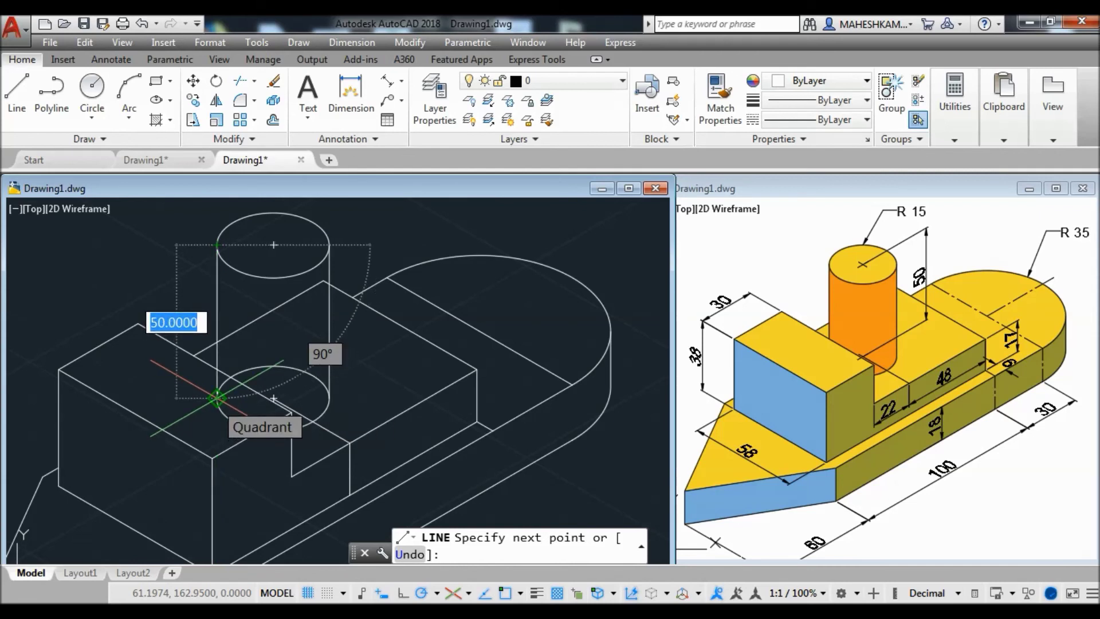
pyautogui.press('Escape')
pyautogui.moveTo(363, 392); pyautogui.dragTo(416, 401, button='middle')
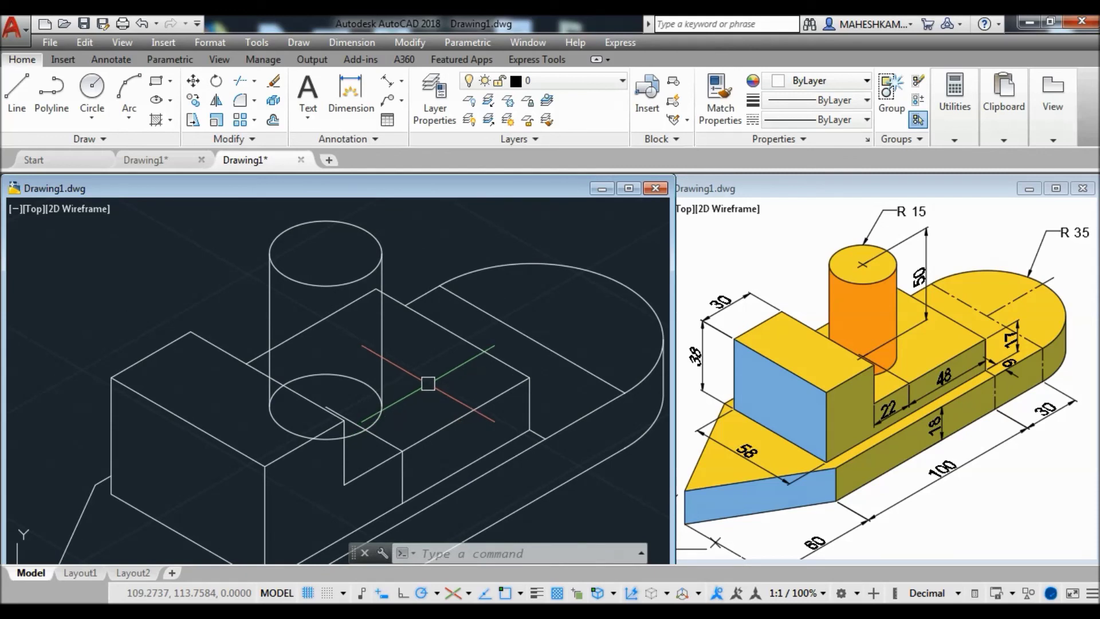
pyautogui.write('TR')
# Step: Trim the hidden line behind the cylinder, its back base arc, and the lower front arc
pyautogui.press('Return')
pyautogui.press('Return')
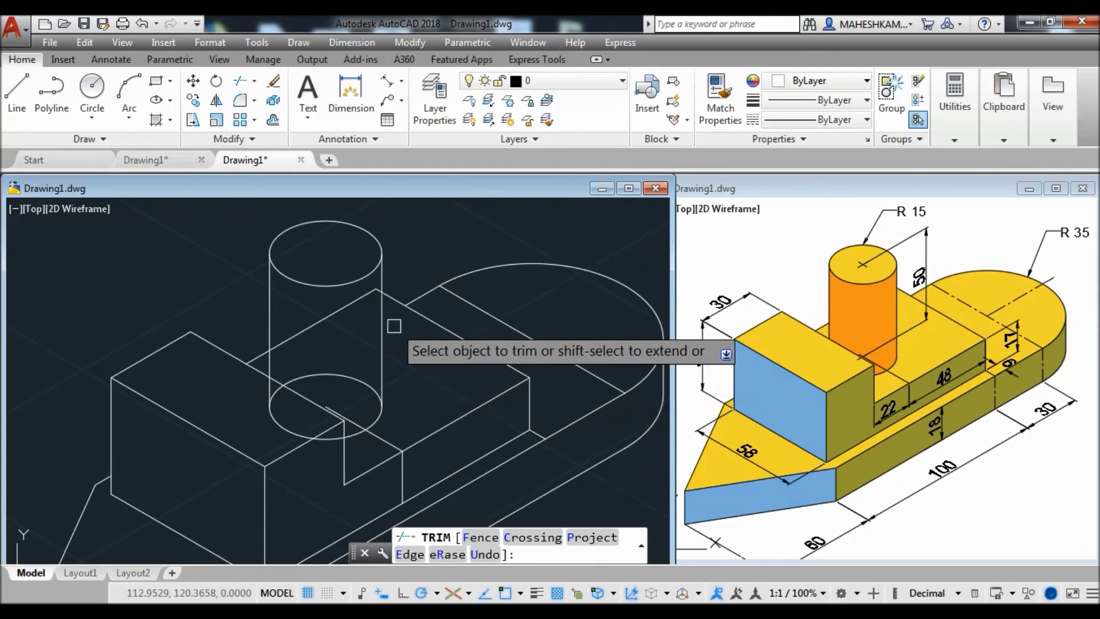
pyautogui.scroll(1, 372, 301)
pyautogui.scroll(2, 375, 298)
pyautogui.scroll(1, 377, 299)
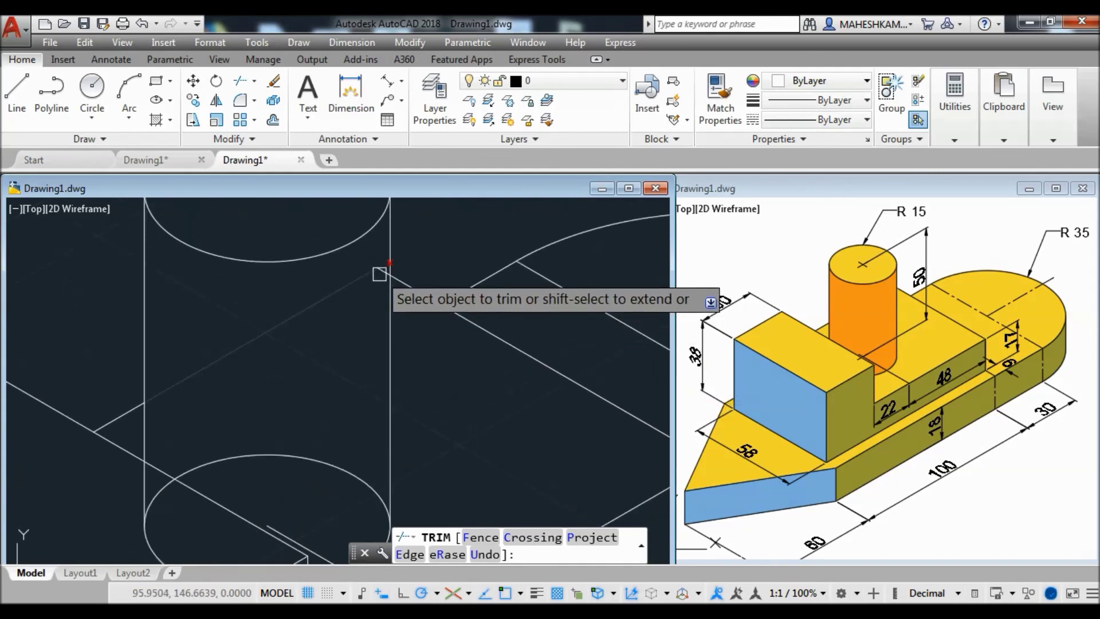
pyautogui.click(382, 272)
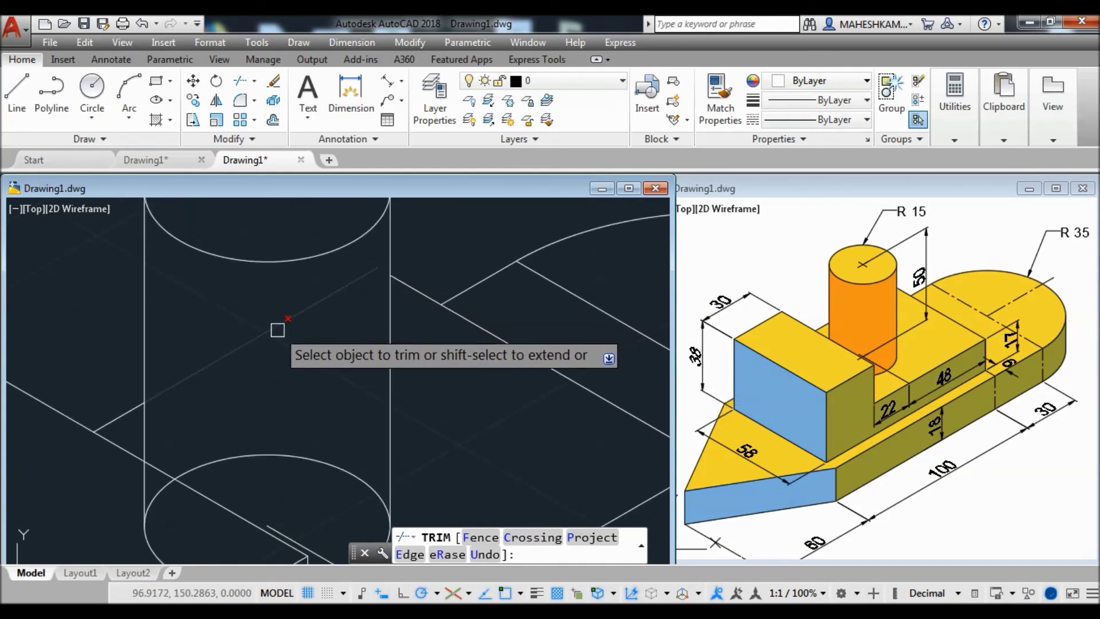
pyautogui.scroll(-1, 277, 330)
pyautogui.scroll(-1, 277, 332)
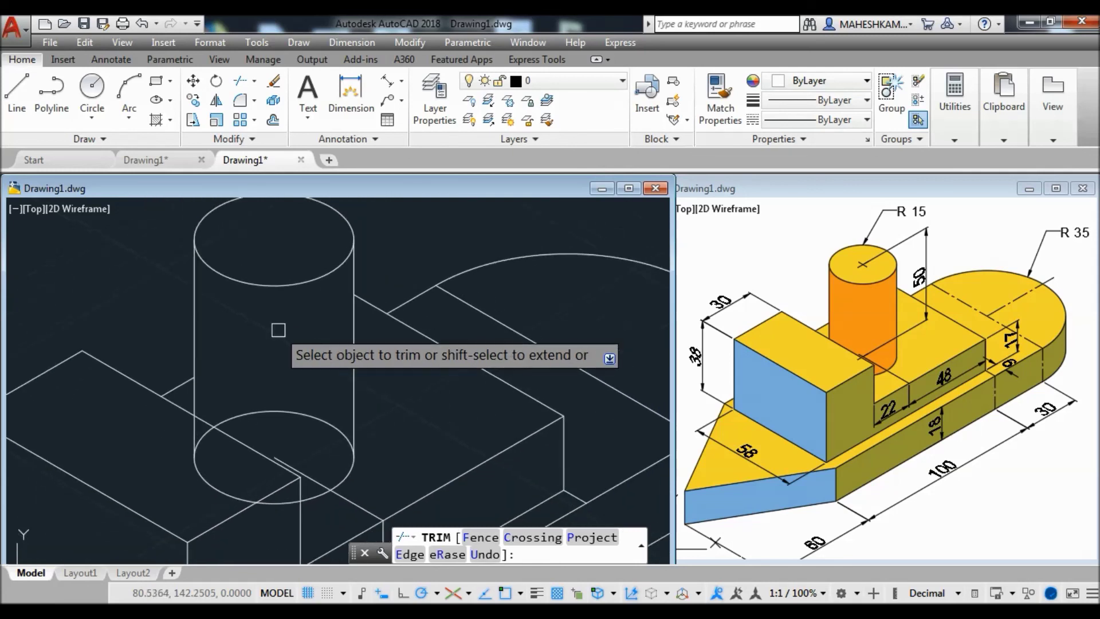
pyautogui.moveTo(277, 338); pyautogui.dragTo(305, 334, button='middle')
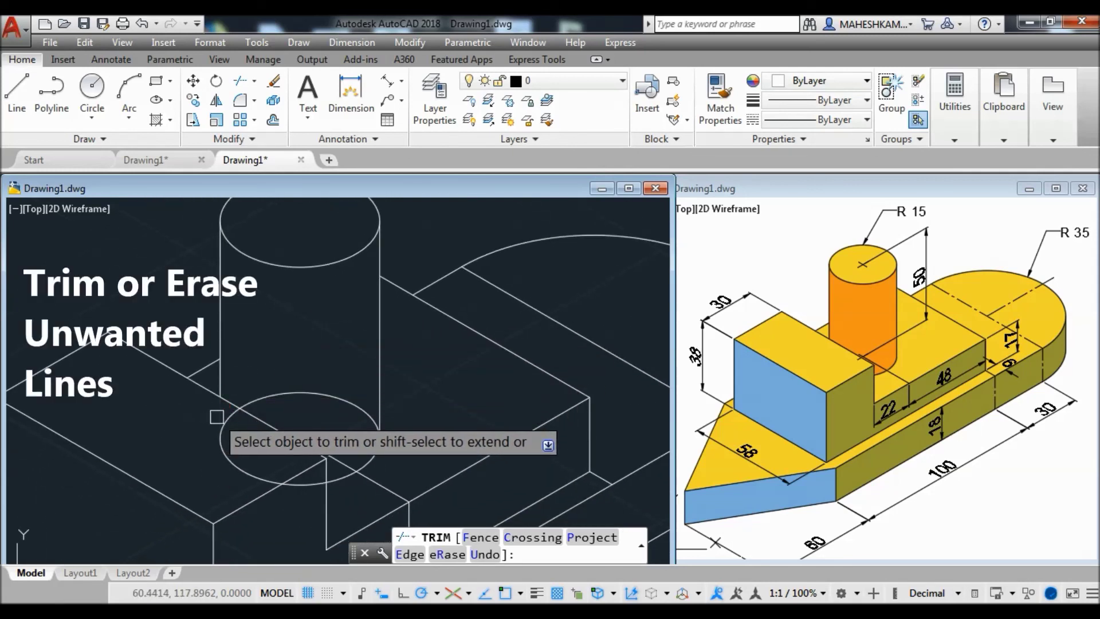
pyautogui.click(329, 396)
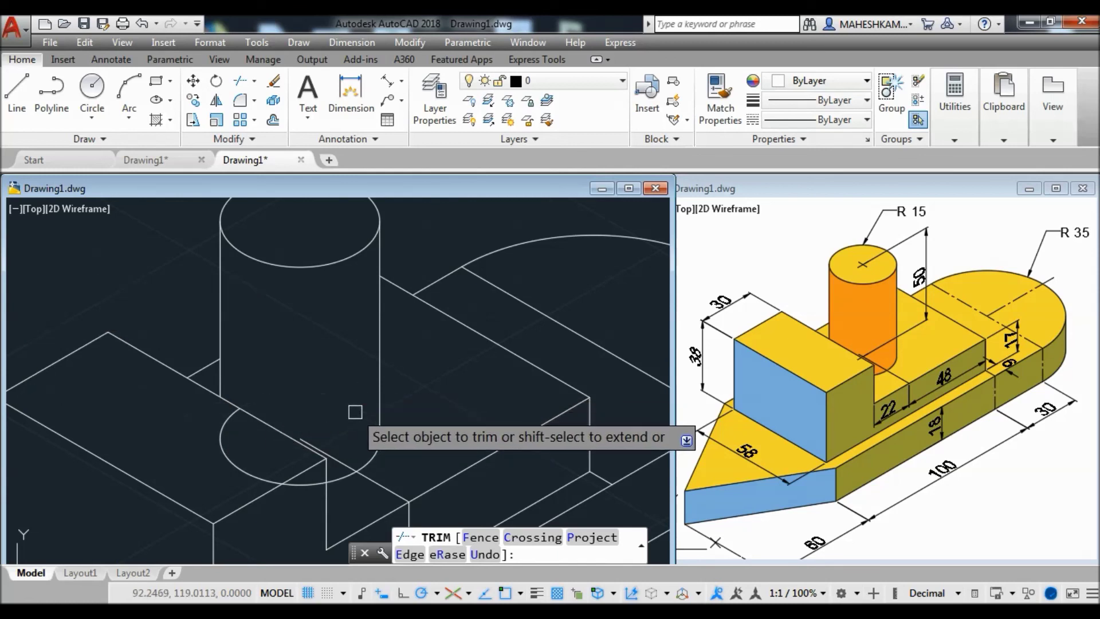
pyautogui.moveTo(363, 436); pyautogui.dragTo(368, 411, button='middle')
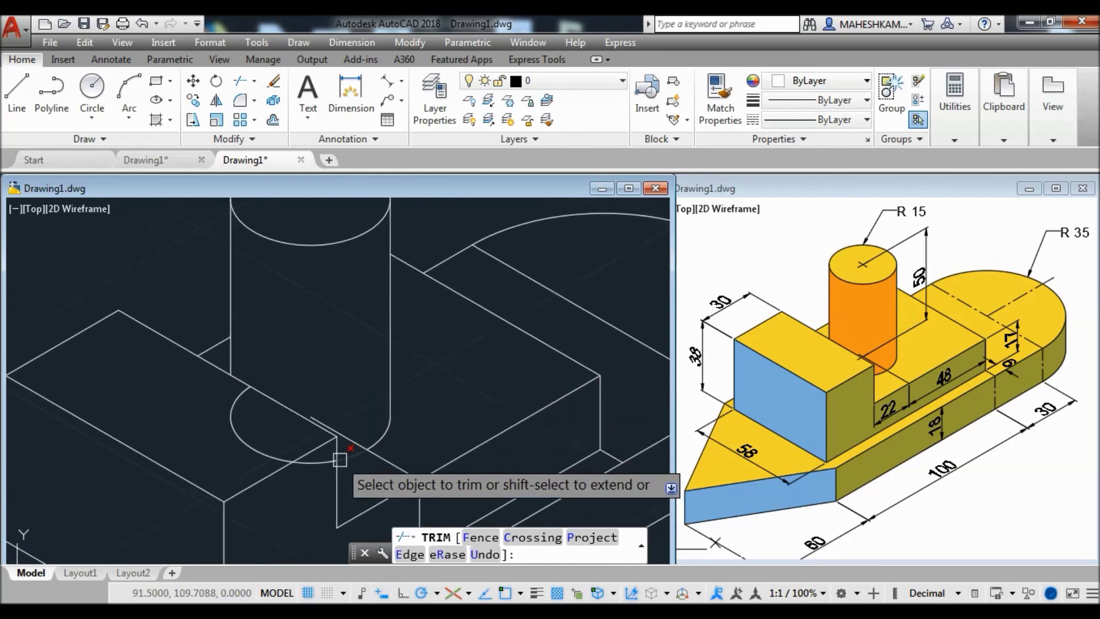
pyautogui.click(282, 457)
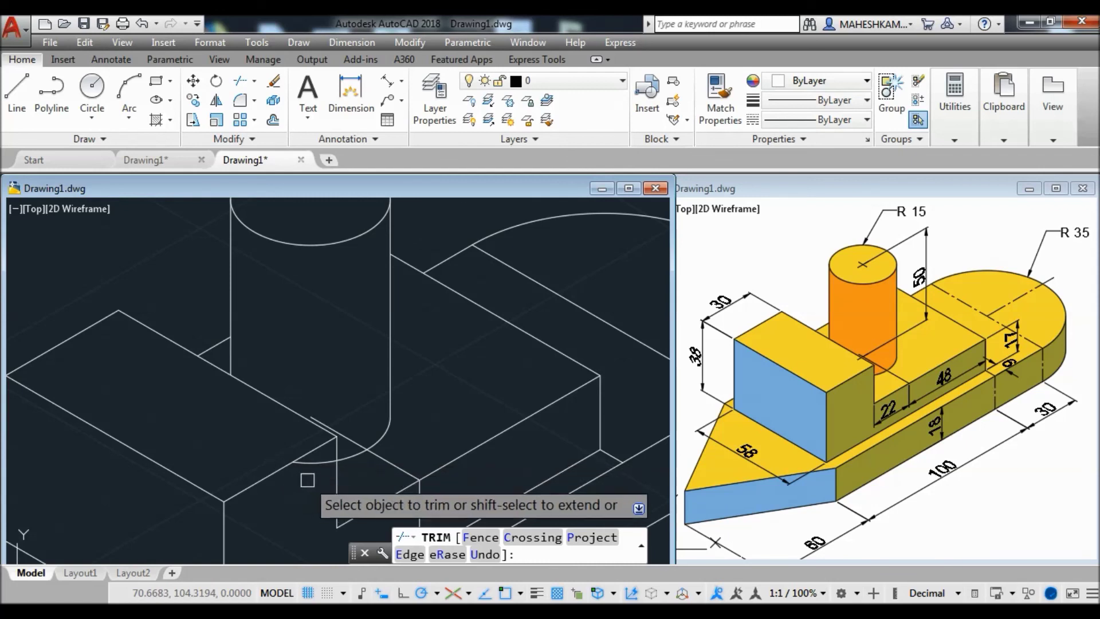
pyautogui.press('Escape')
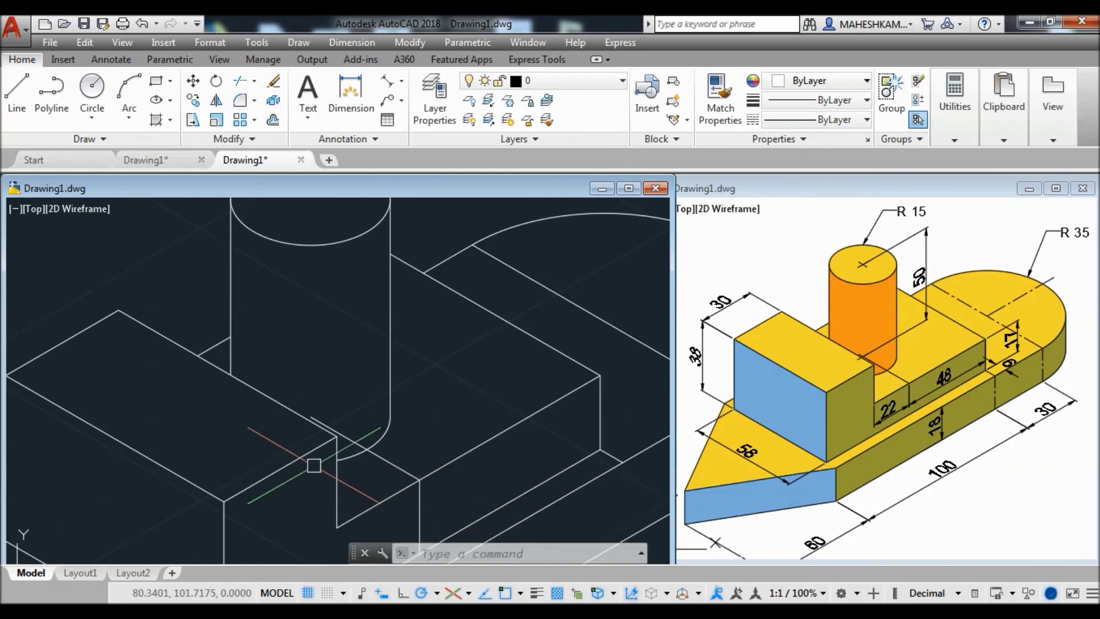
# Step: Delete the leftover sloped line, the vertical edge below it, and the stray line on the rounded top
pyautogui.scroll(-2, 314, 462)
pyautogui.scroll(-1, 295, 458)
pyautogui.moveTo(291, 467); pyautogui.dragTo(313, 404, button='middle')
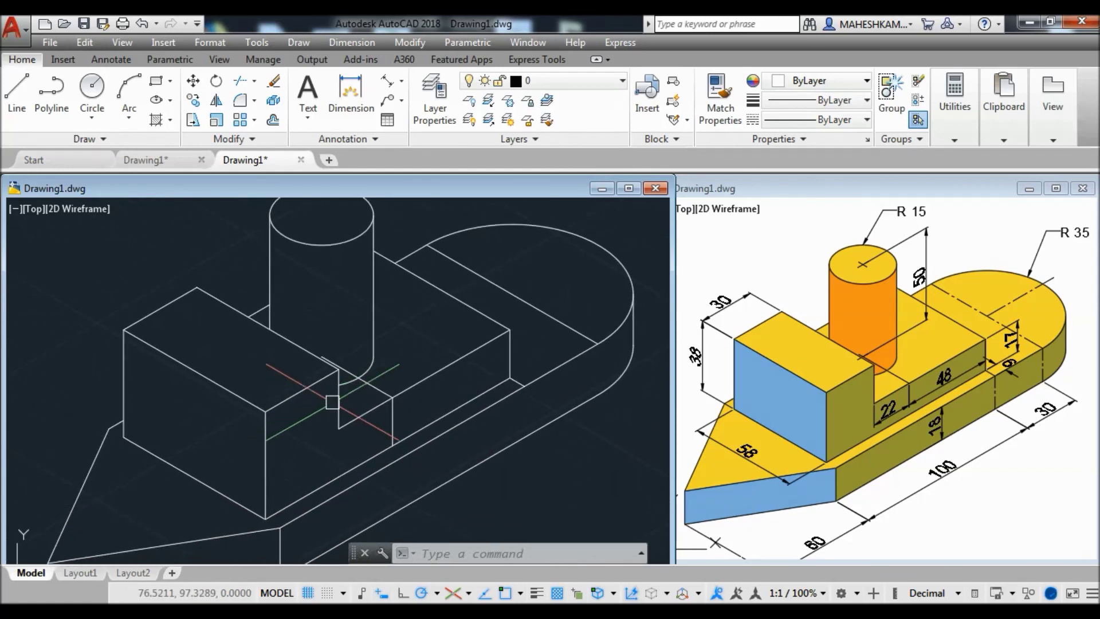
pyautogui.click(372, 385)
pyautogui.click(393, 429)
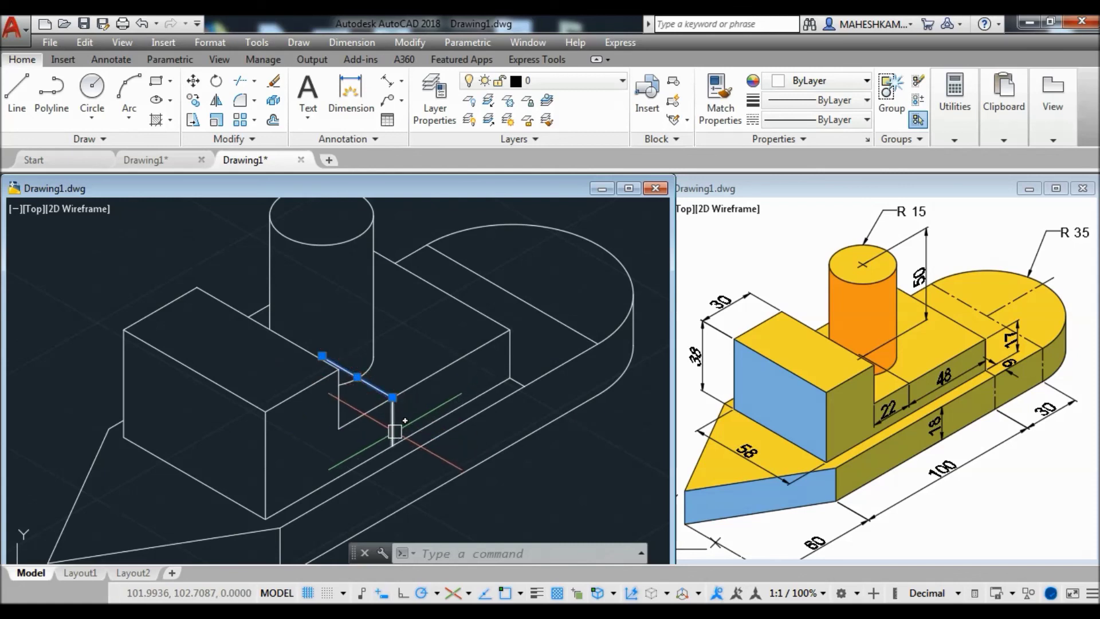
pyautogui.scroll(1, 518, 381)
pyautogui.scroll(1, 520, 374)
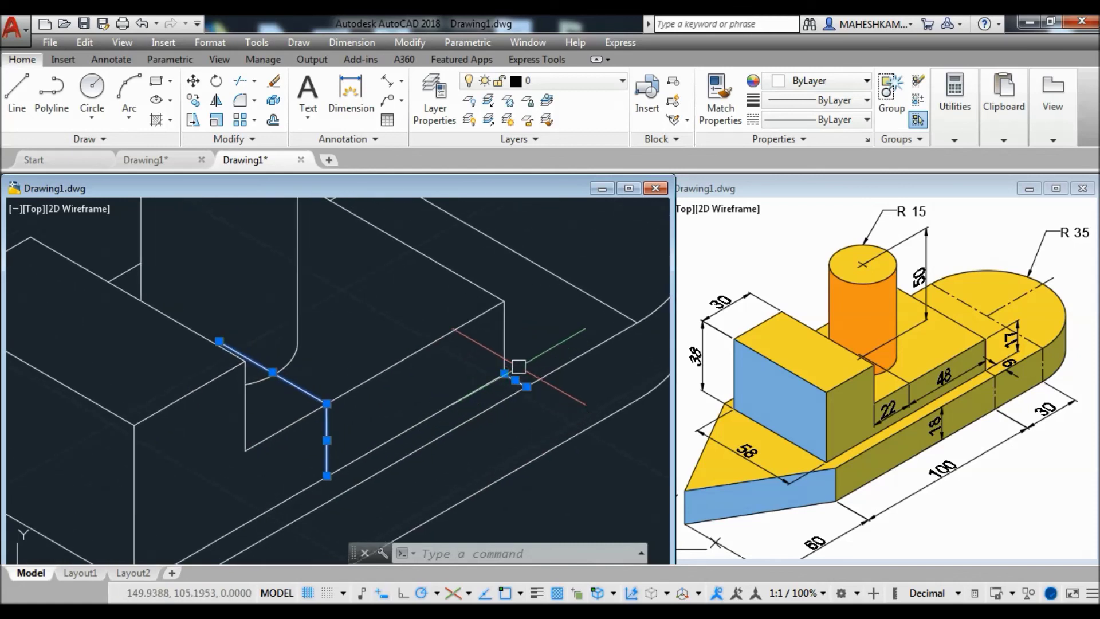
pyautogui.scroll(-1, 520, 375)
pyautogui.scroll(-1, 444, 351)
pyautogui.scroll(-1, 428, 380)
pyautogui.click(506, 319)
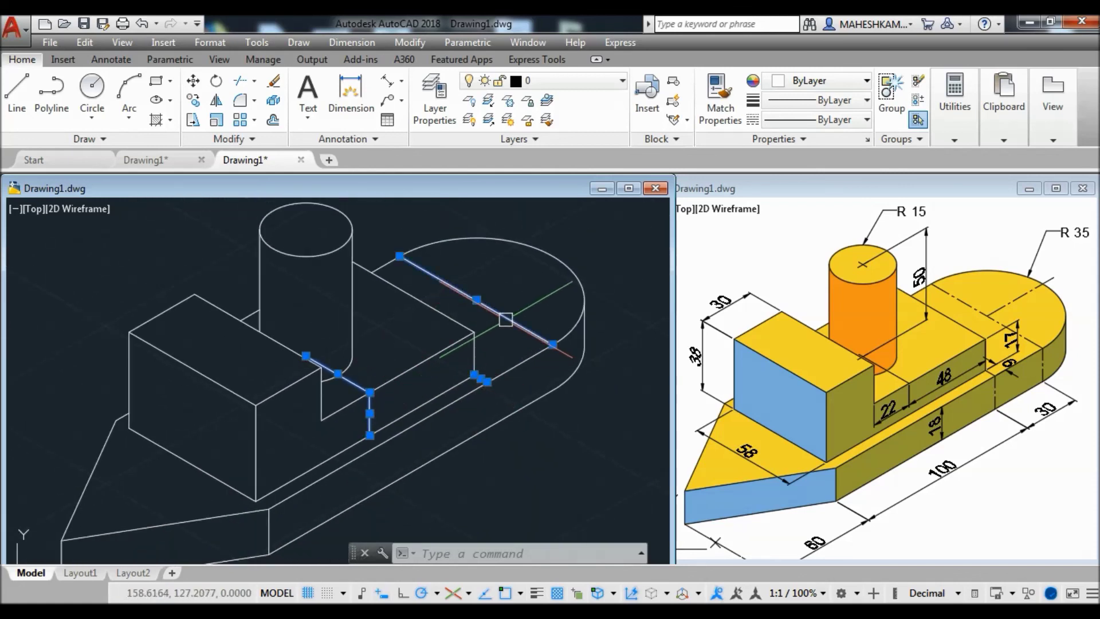
pyautogui.press('Escape')
pyautogui.scroll(-1, 455, 422)
pyautogui.moveTo(464, 442); pyautogui.dragTo(481, 427, button='middle')
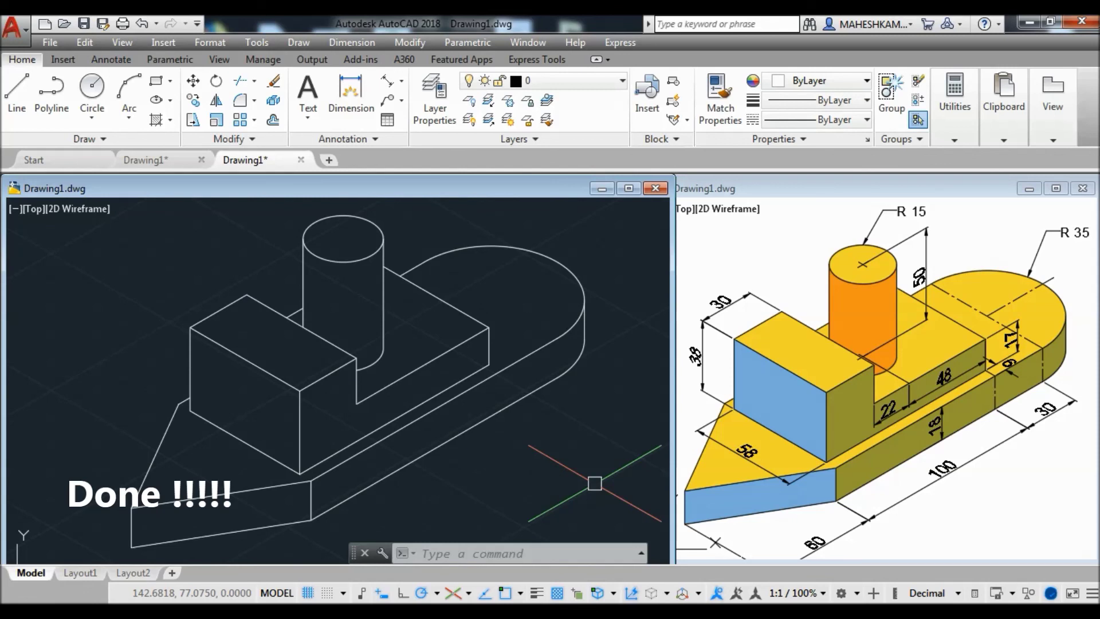